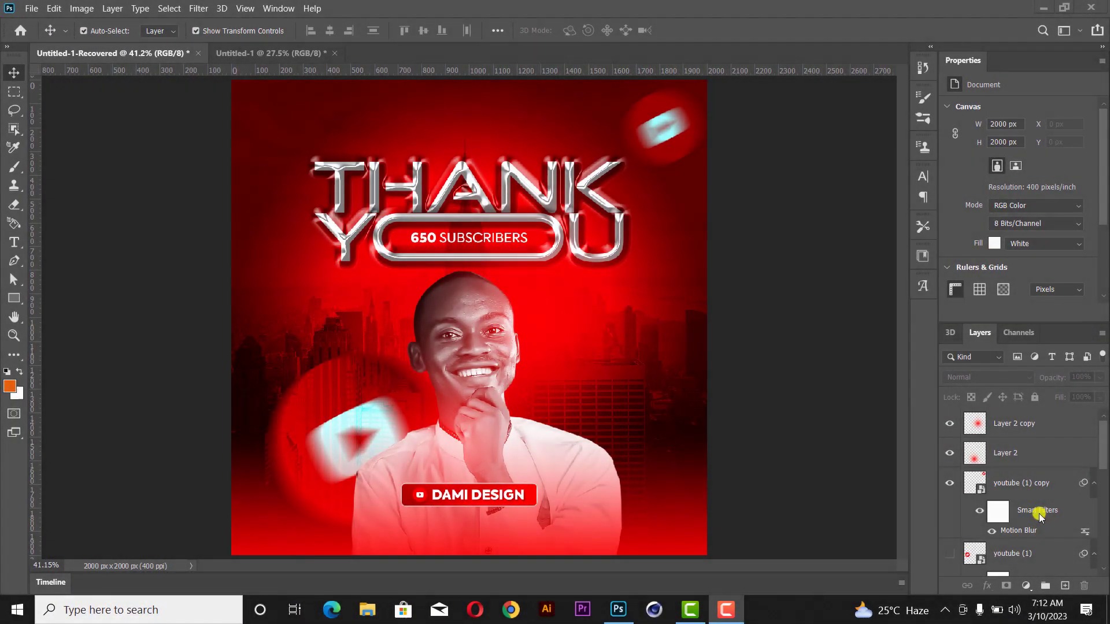
# - Create a new 5 × 5 inch document at 400 pixels per inch
pyautogui.click(32, 9)
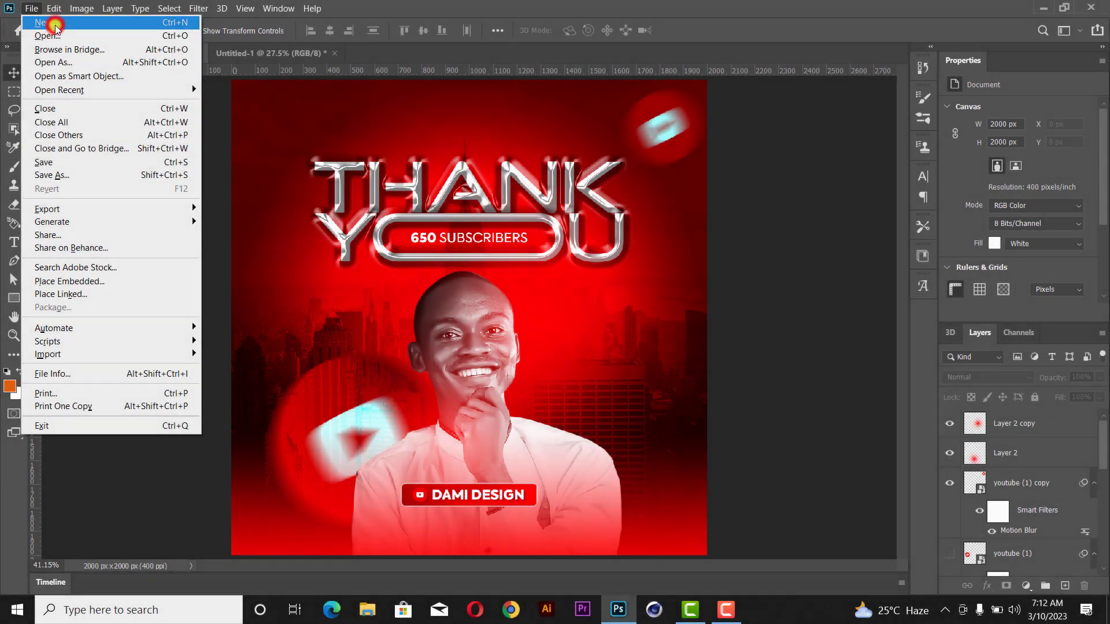
pyautogui.click(54, 24)
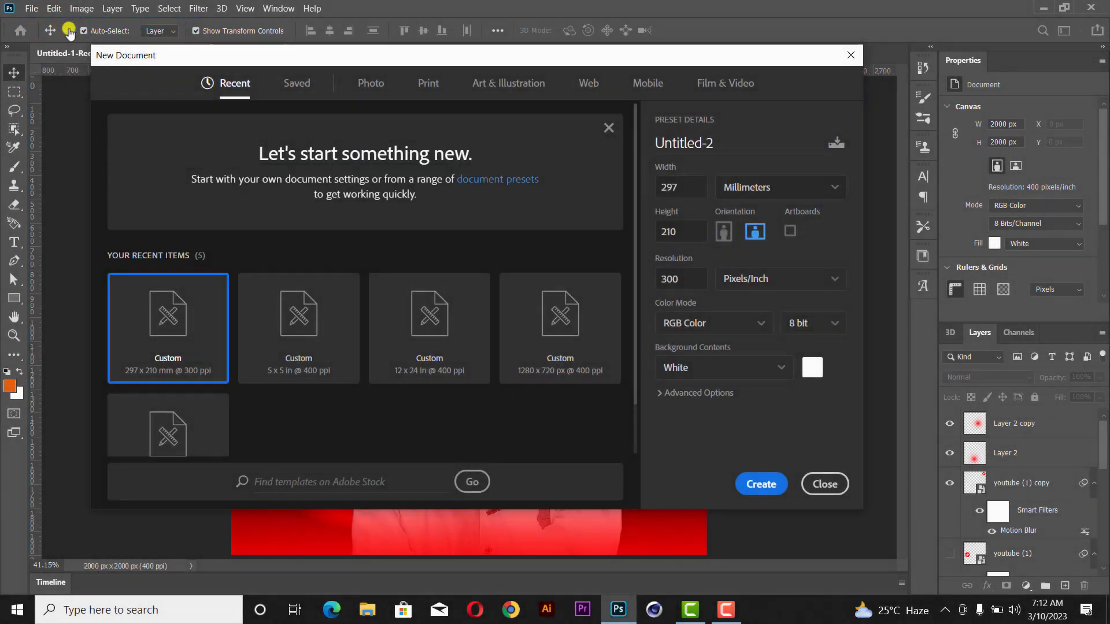
pyautogui.click(737, 190)
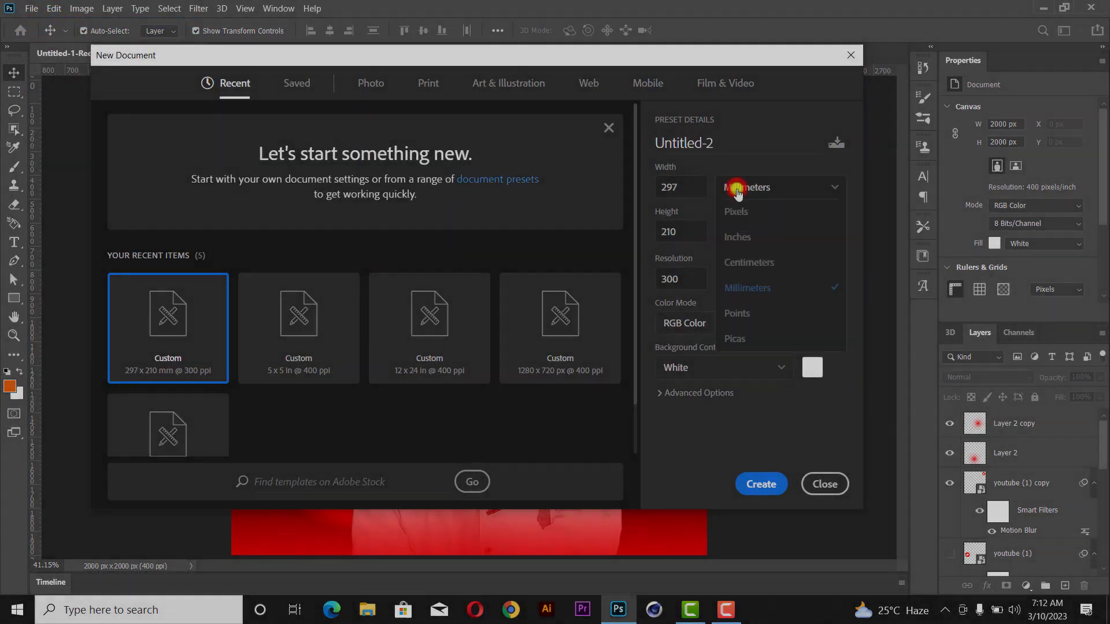
pyautogui.click(737, 237)
pyautogui.doubleClick(695, 189)
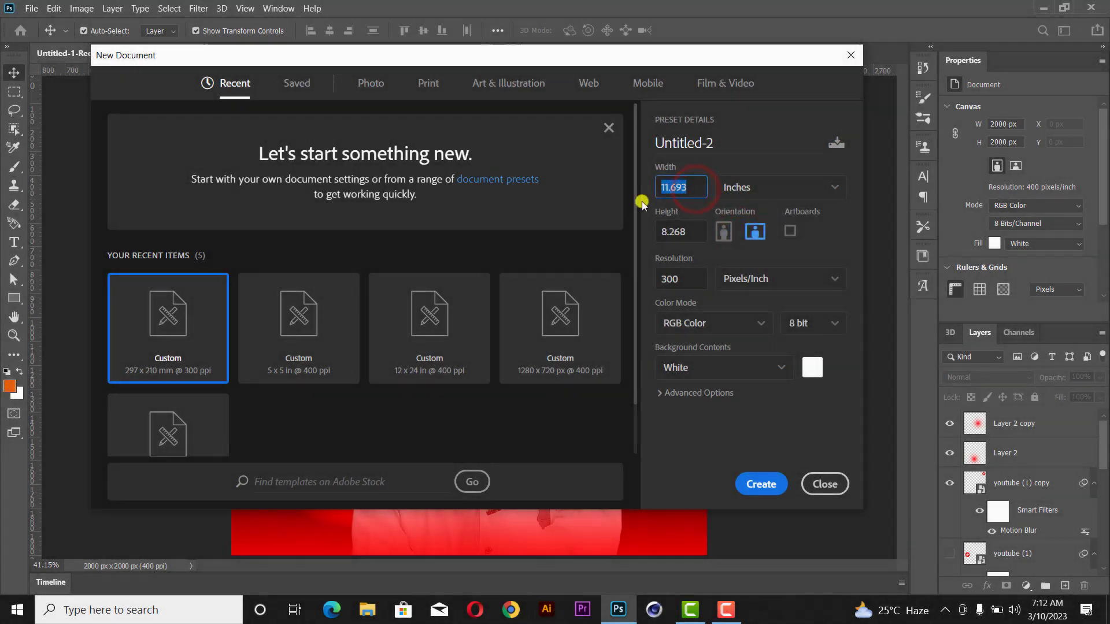
pyautogui.write('5')
pyautogui.doubleClick(695, 237)
pyautogui.write('5')
pyautogui.doubleClick(687, 279)
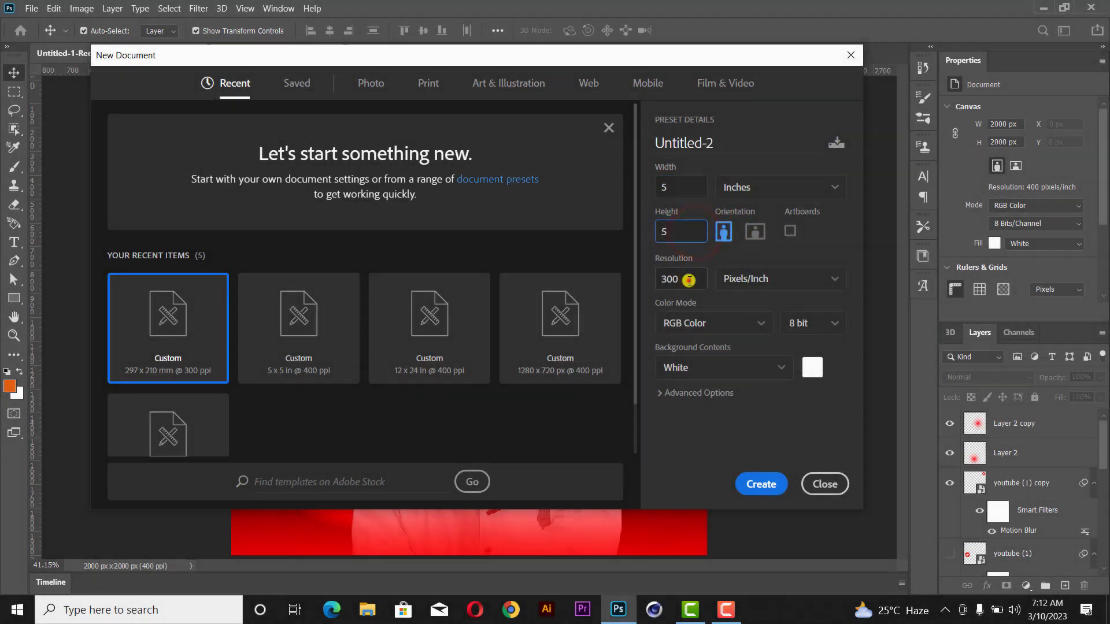
pyautogui.write('400')
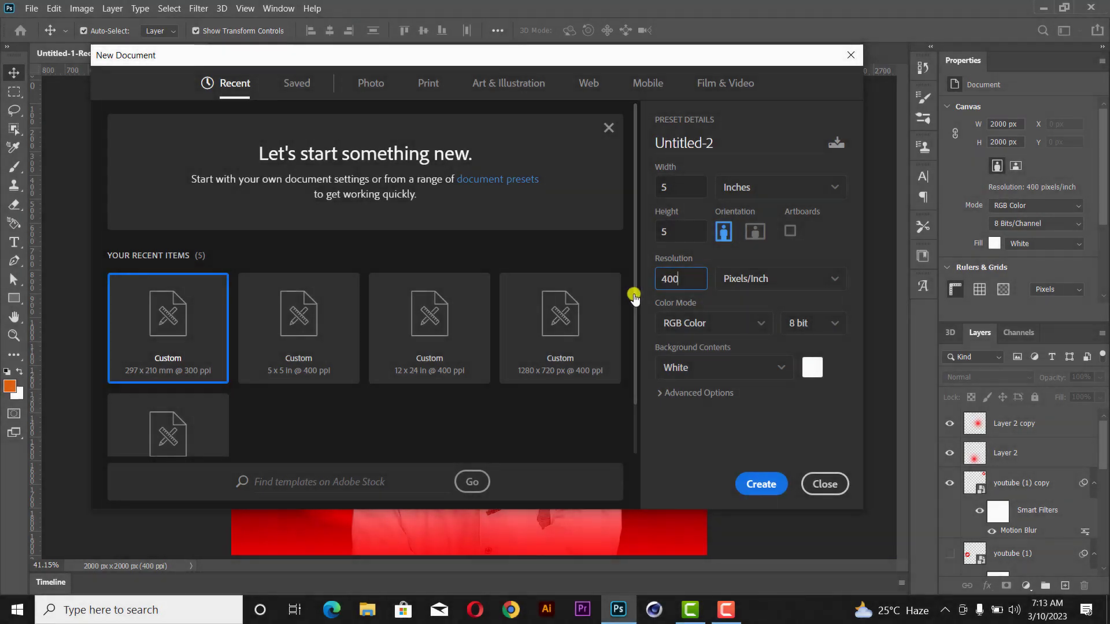
pyautogui.click(762, 485)
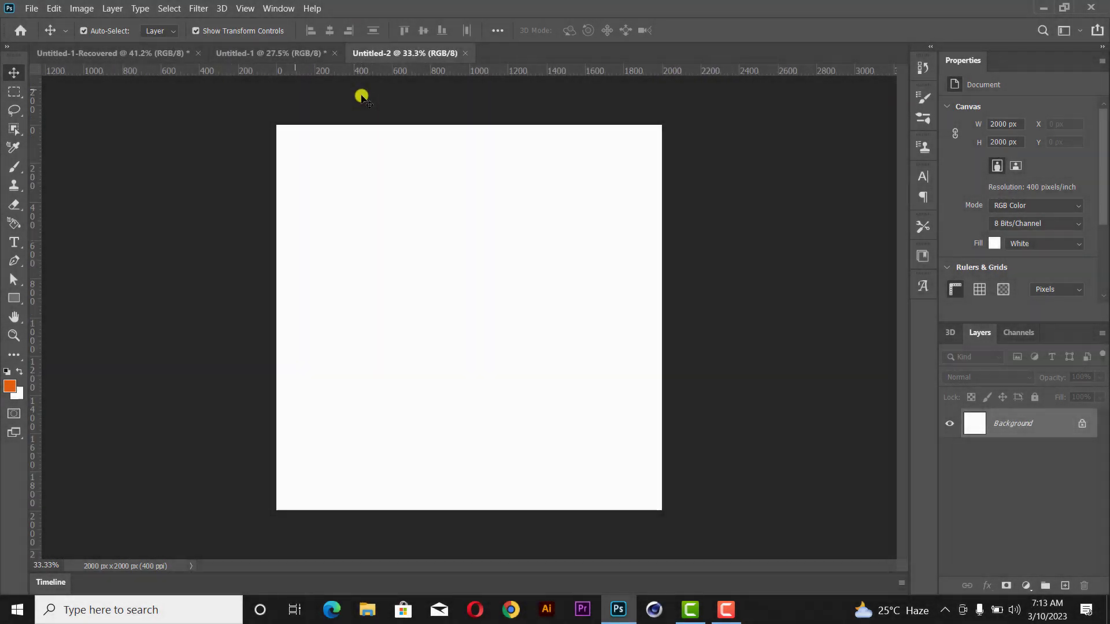
# - Add a Gradient Fill layer based on the Foreground to Background preset
pyautogui.hotkey('ctrl', 'BackSpace')
pyautogui.hotkey('ctrl', 'BackSpace')
pyautogui.click(1025, 586)
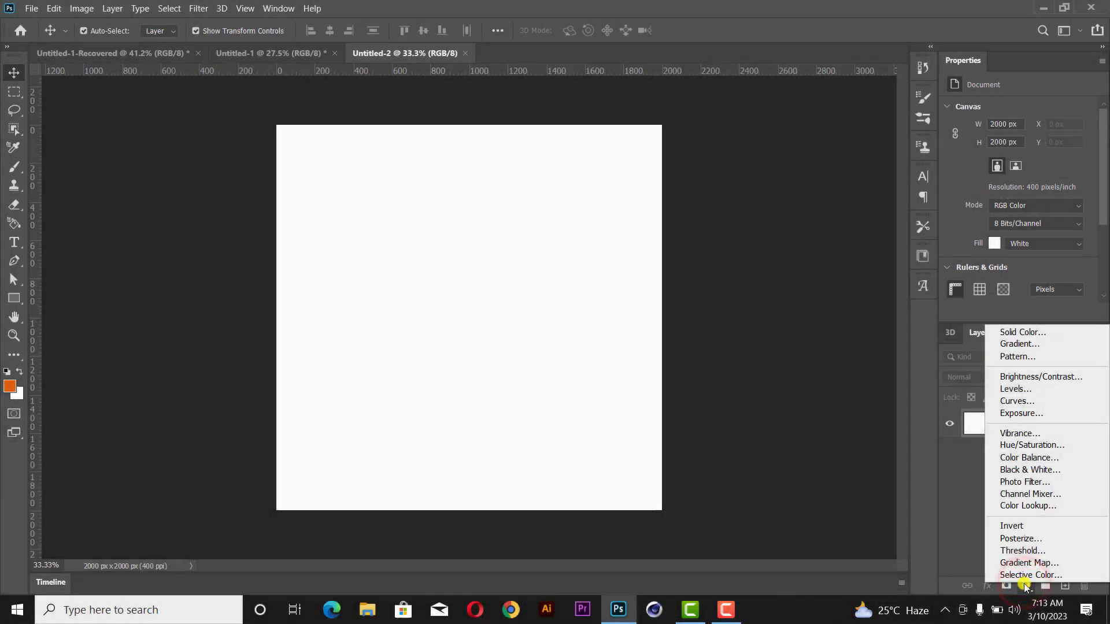
pyautogui.click(1031, 345)
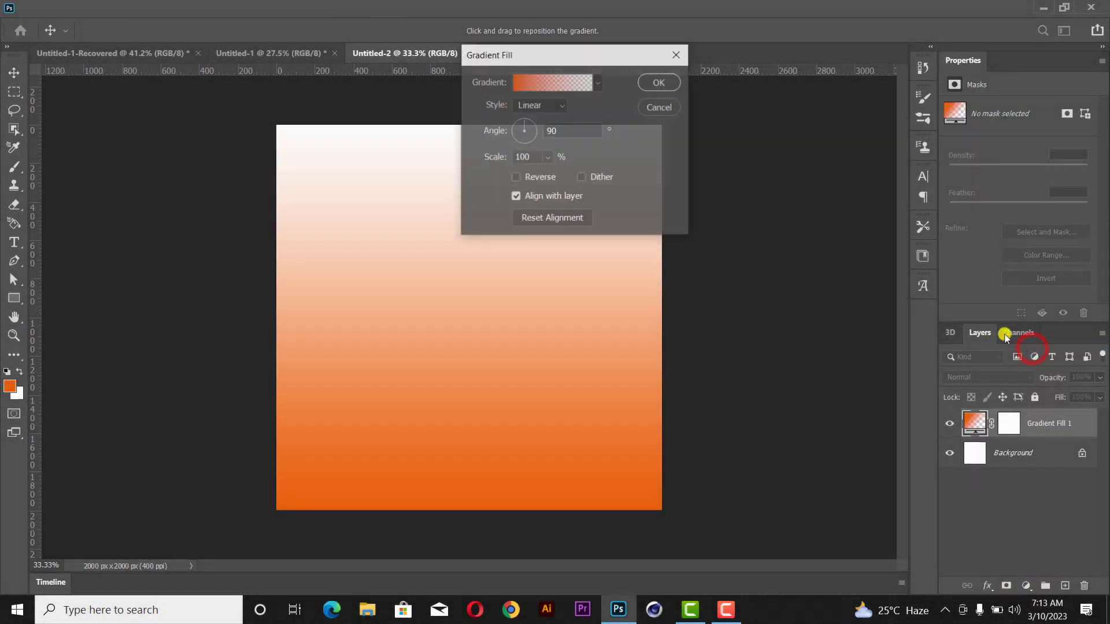
pyautogui.click(535, 84)
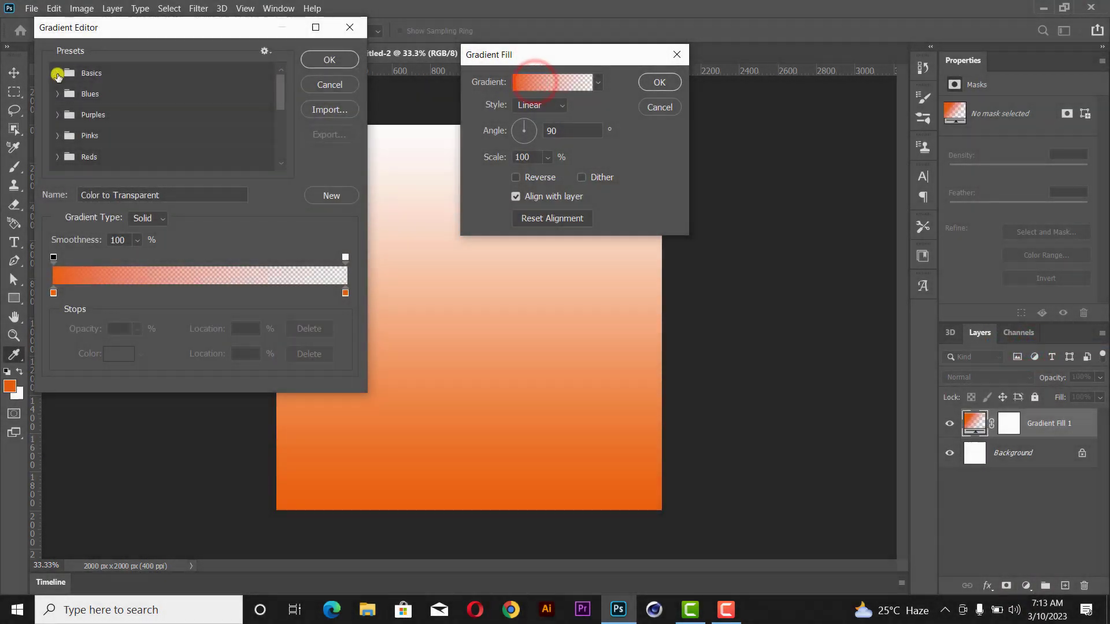
pyautogui.click(57, 74)
pyautogui.click(75, 94)
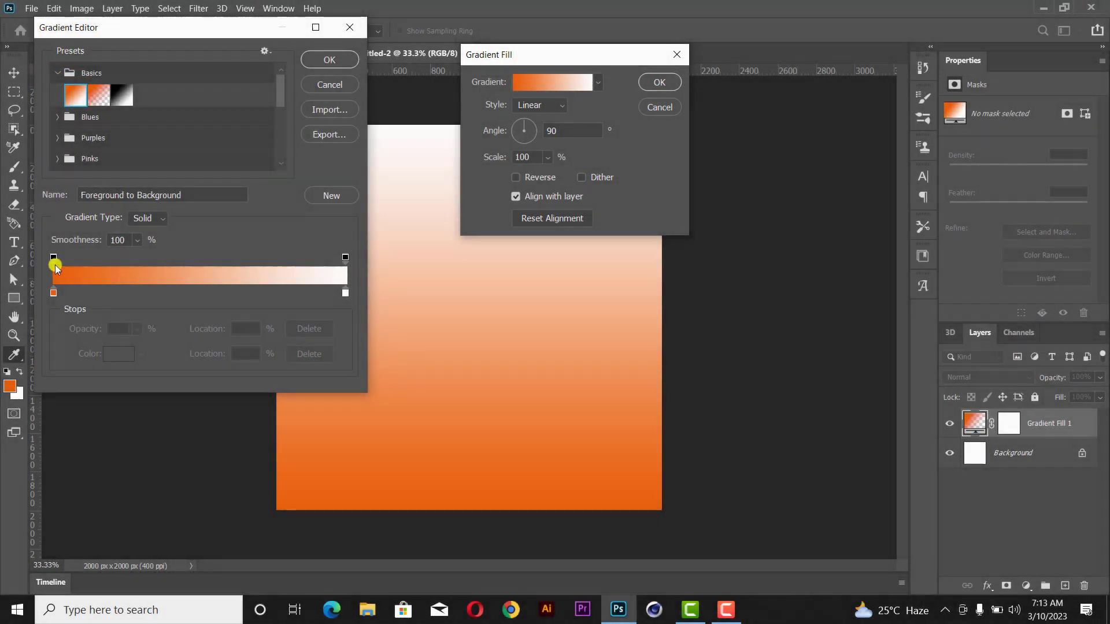
# - Set the gradient's starting colour stop to pure red ff0000
pyautogui.click(53, 293)
pyautogui.click(110, 349)
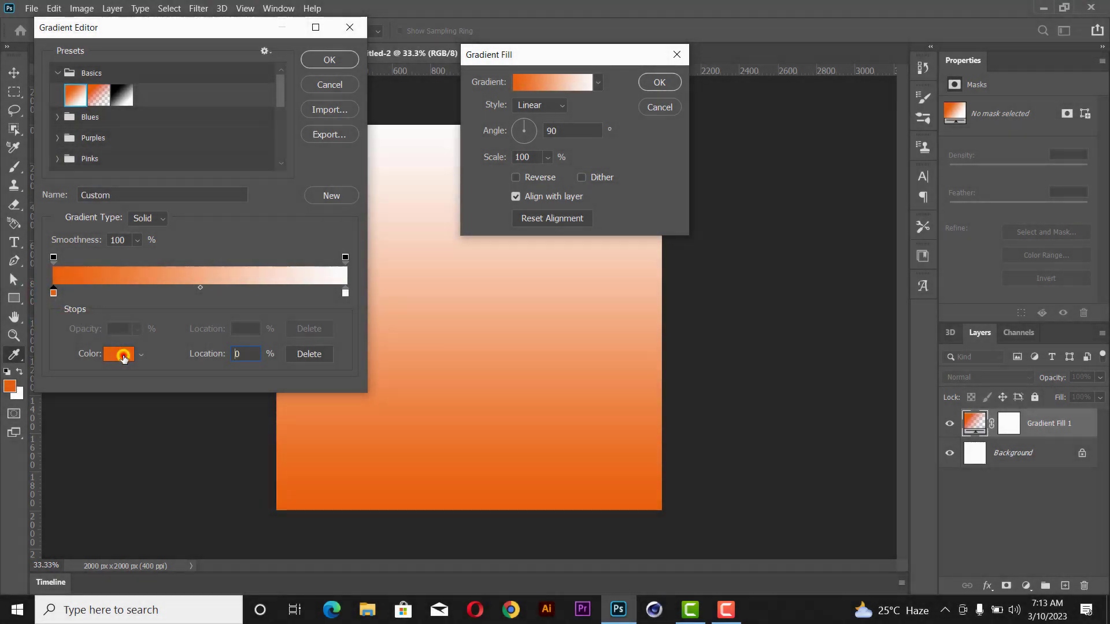
pyautogui.moveTo(692, 85); pyautogui.dragTo(688, 54)
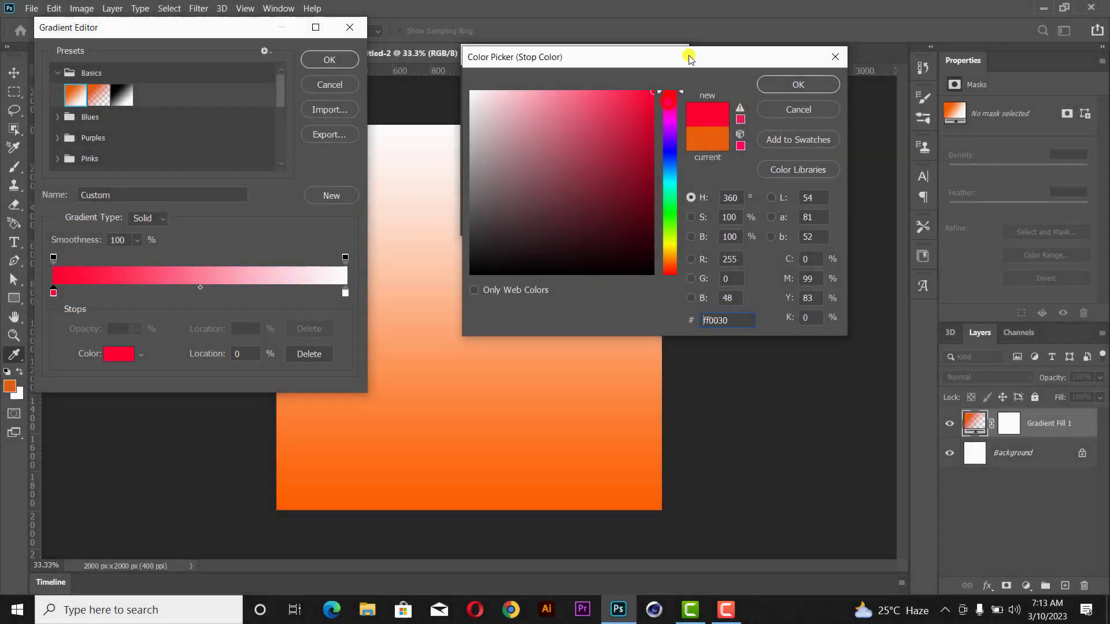
pyautogui.click(671, 97)
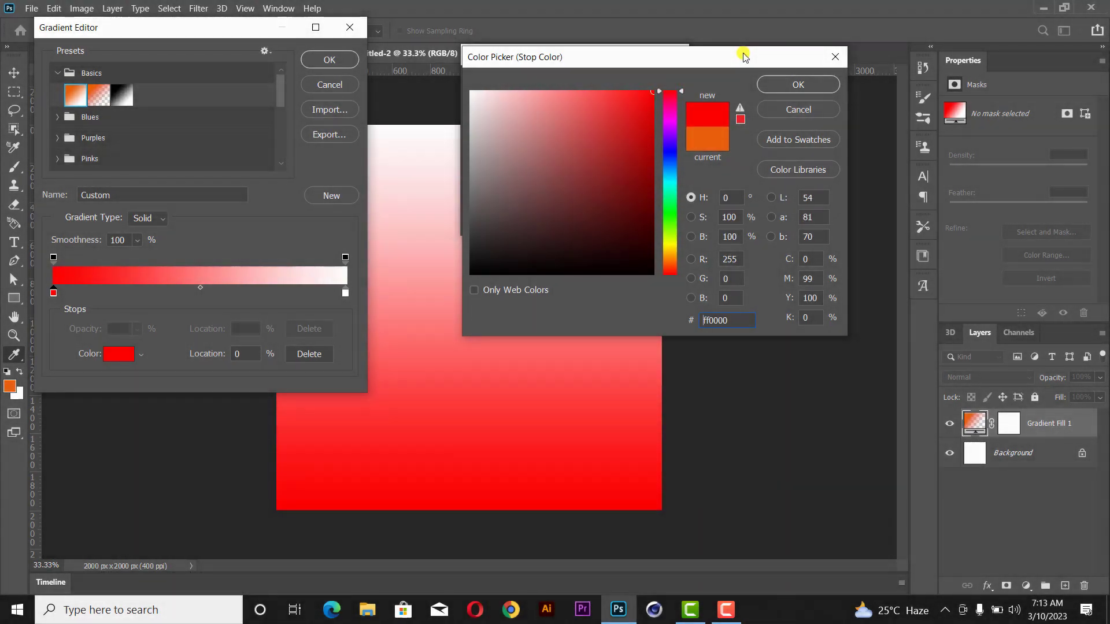
pyautogui.click(798, 84)
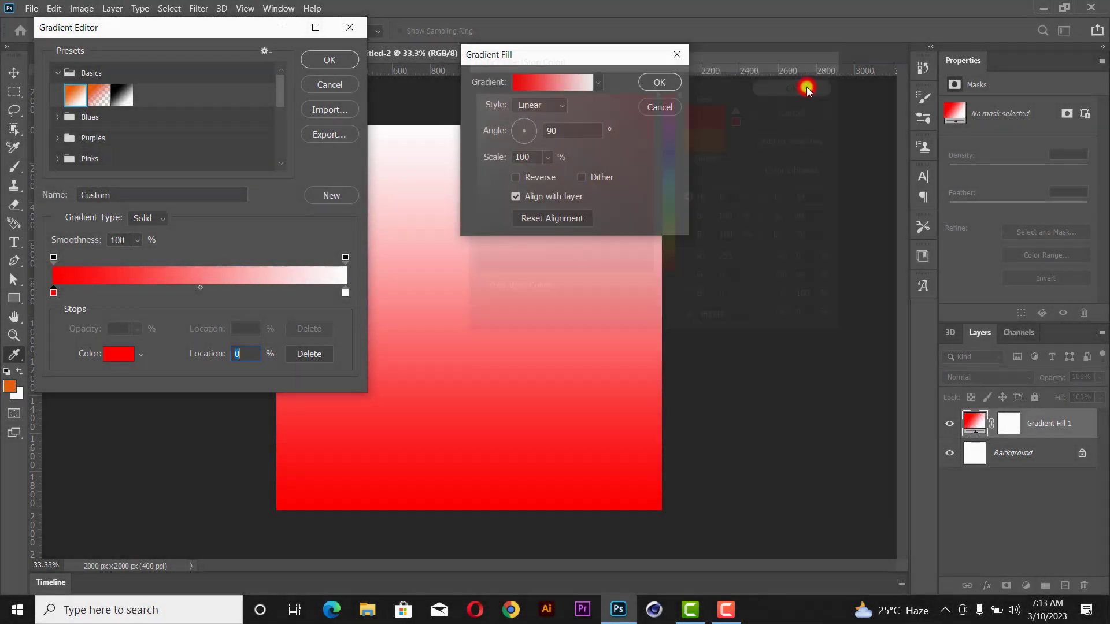
# - Set the gradient's ending colour stop to dark red 940000
pyautogui.click(345, 294)
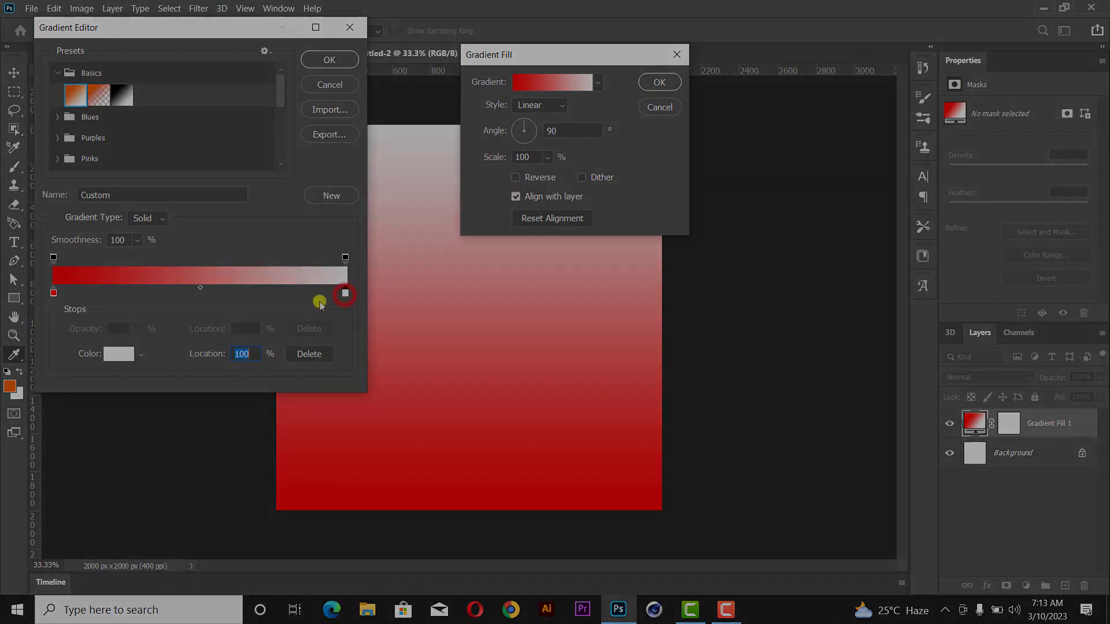
pyautogui.click(113, 356)
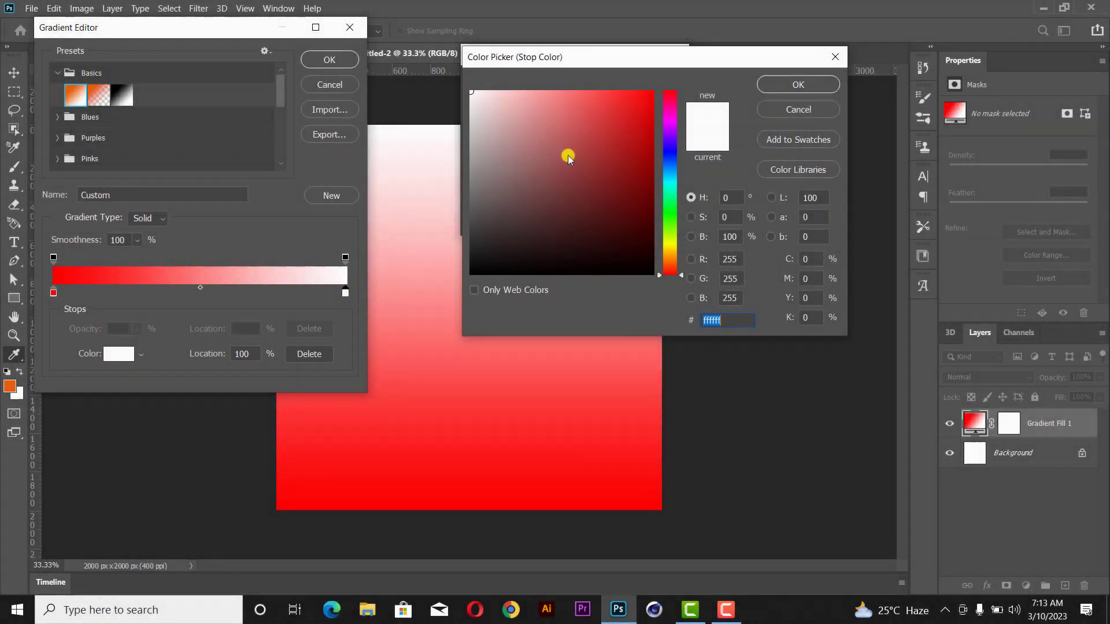
pyautogui.click(670, 87)
pyautogui.click(653, 171)
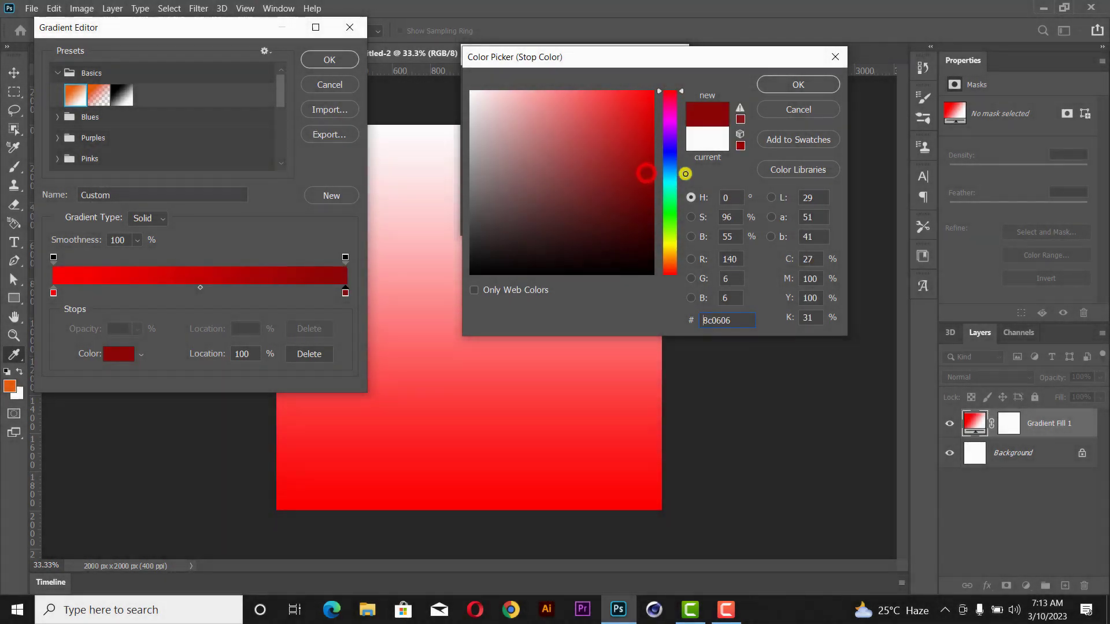
pyautogui.click(653, 168)
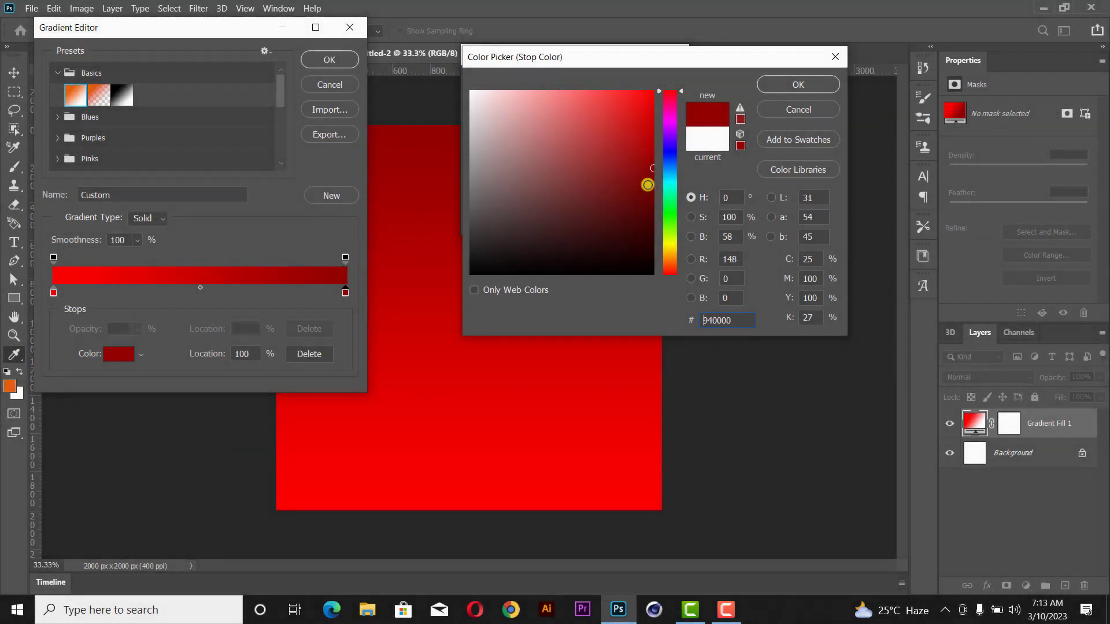
pyautogui.moveTo(624, 55); pyautogui.dragTo(716, 52)
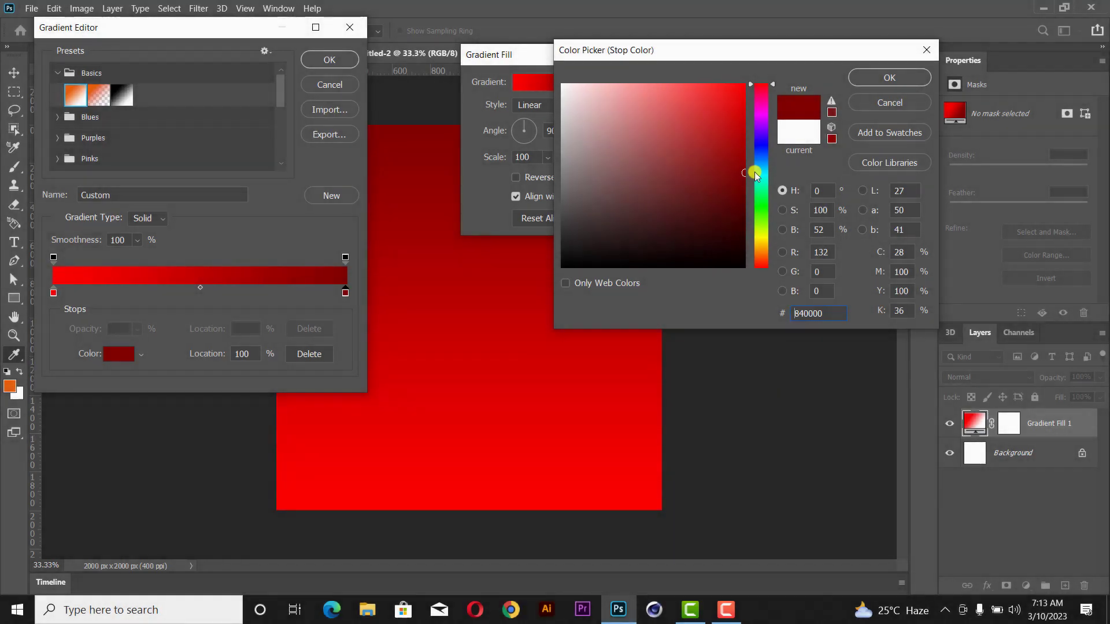
pyautogui.click(744, 174)
pyautogui.click(889, 77)
# - Accept the red gradient and set its style to Radial
pyautogui.click(330, 59)
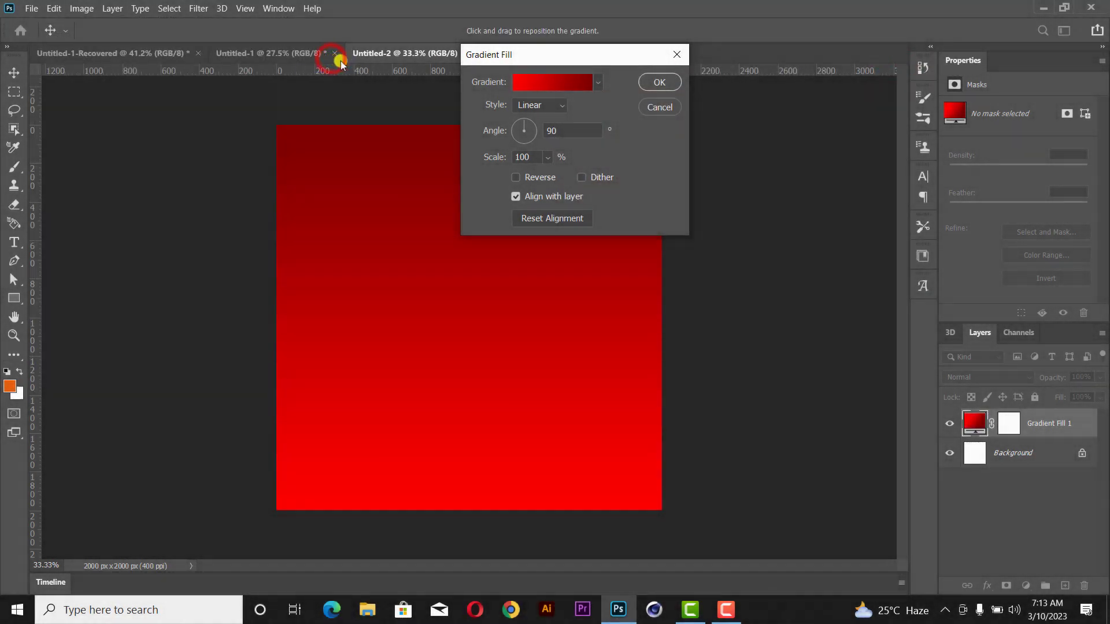
pyautogui.click(550, 106)
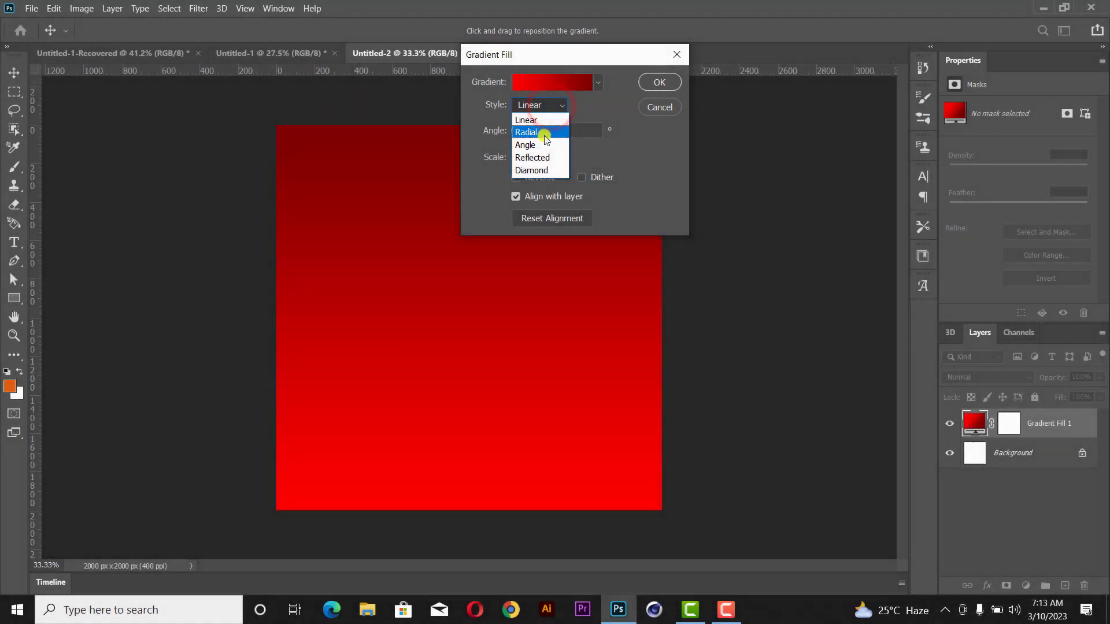
pyautogui.click(544, 134)
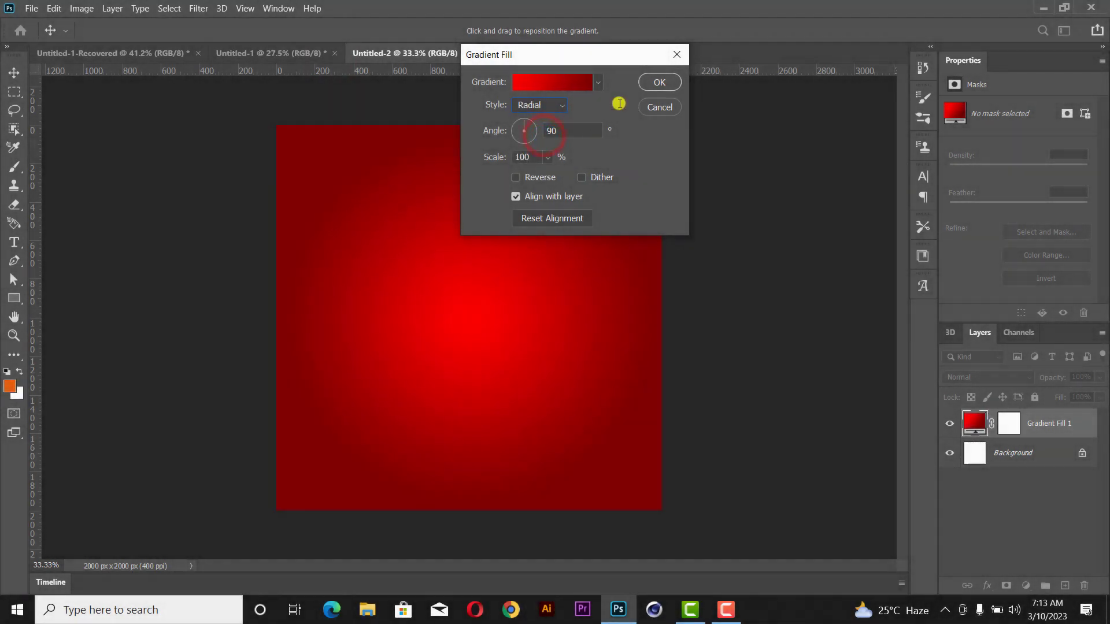
pyautogui.click(660, 84)
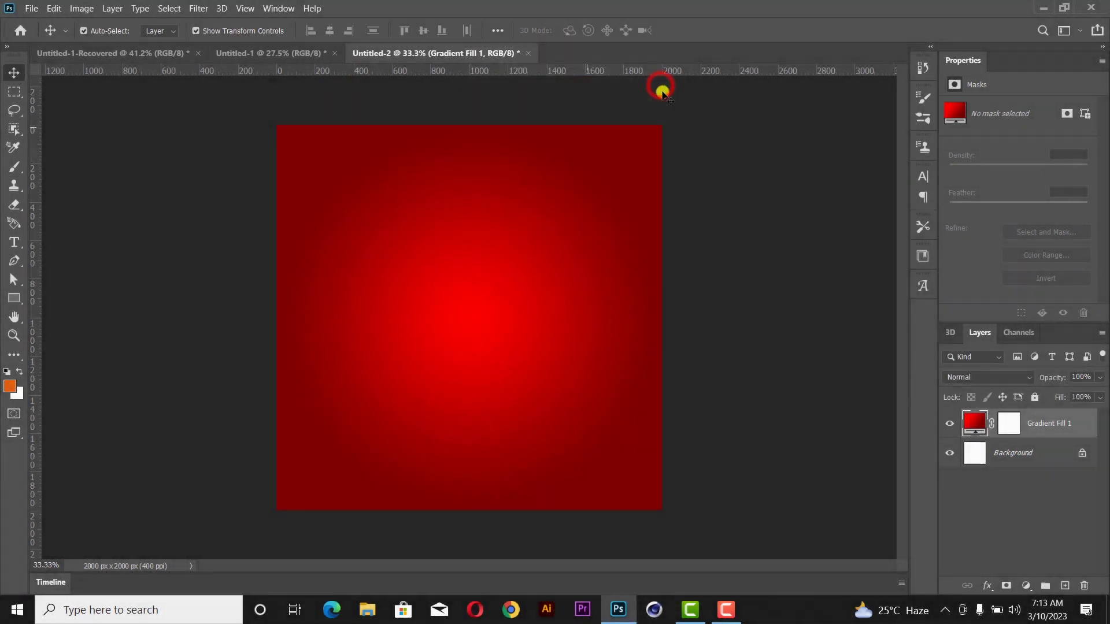
# - Bring the city skyline photo from Untitled-1 into the poster and scale it to cover the canvas
pyautogui.click(705, 218)
pyautogui.hotkey('ctrl', '+')
pyautogui.scroll(-2, 521, 345)
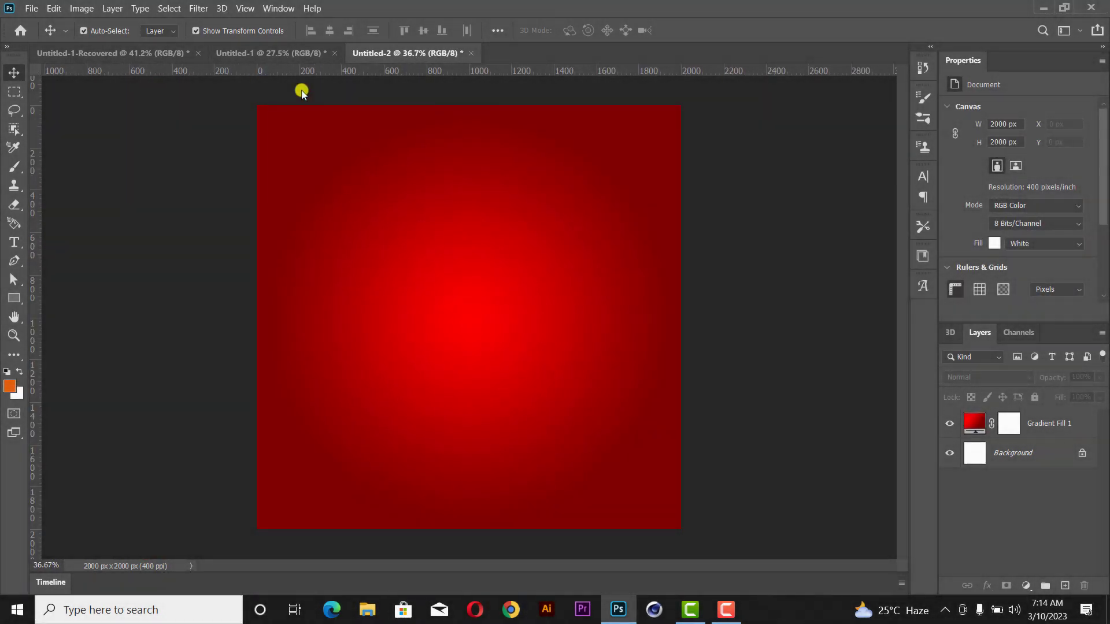
pyautogui.click(271, 54)
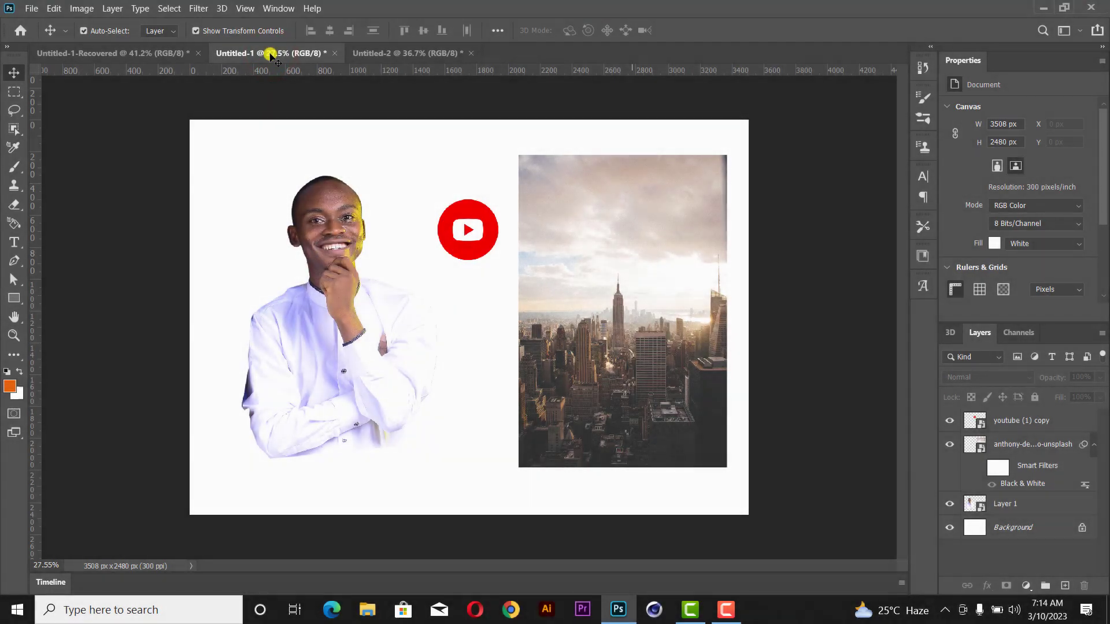
pyautogui.moveTo(648, 296); pyautogui.dragTo(584, 341)
pyautogui.moveTo(663, 340); pyautogui.dragTo(778, 292)
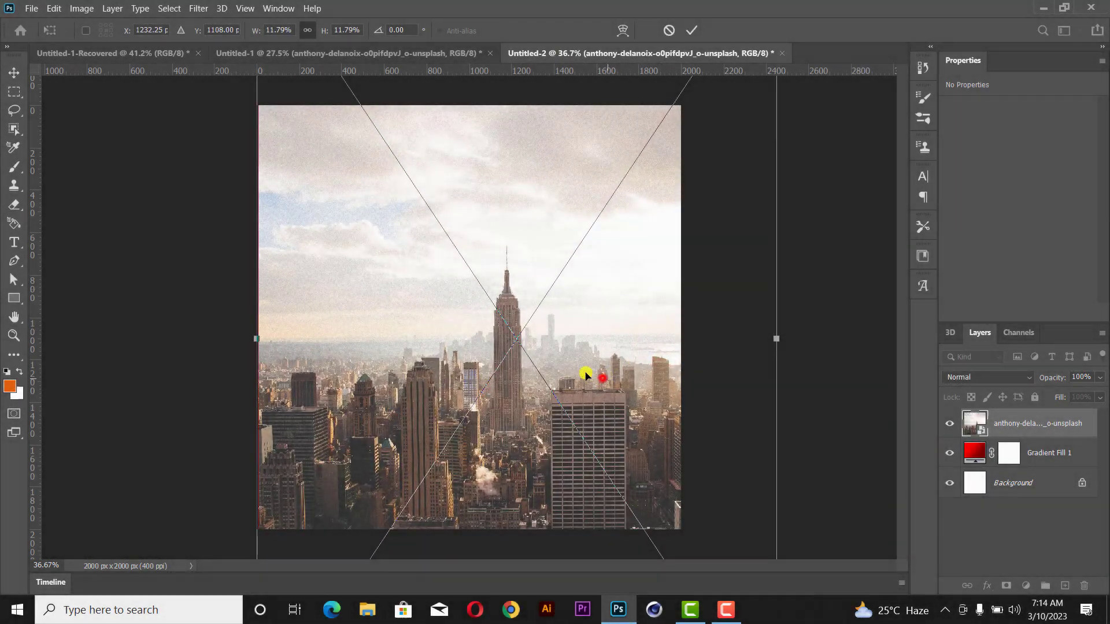
pyautogui.moveTo(587, 376)
pyautogui.mouseDown()
pyautogui.moveTo(572, 371)
pyautogui.moveTo(578, 358)
pyautogui.mouseUp()
pyautogui.moveTo(748, 319); pyautogui.dragTo(811, 272)
pyautogui.moveTo(515, 361); pyautogui.dragTo(518, 334)
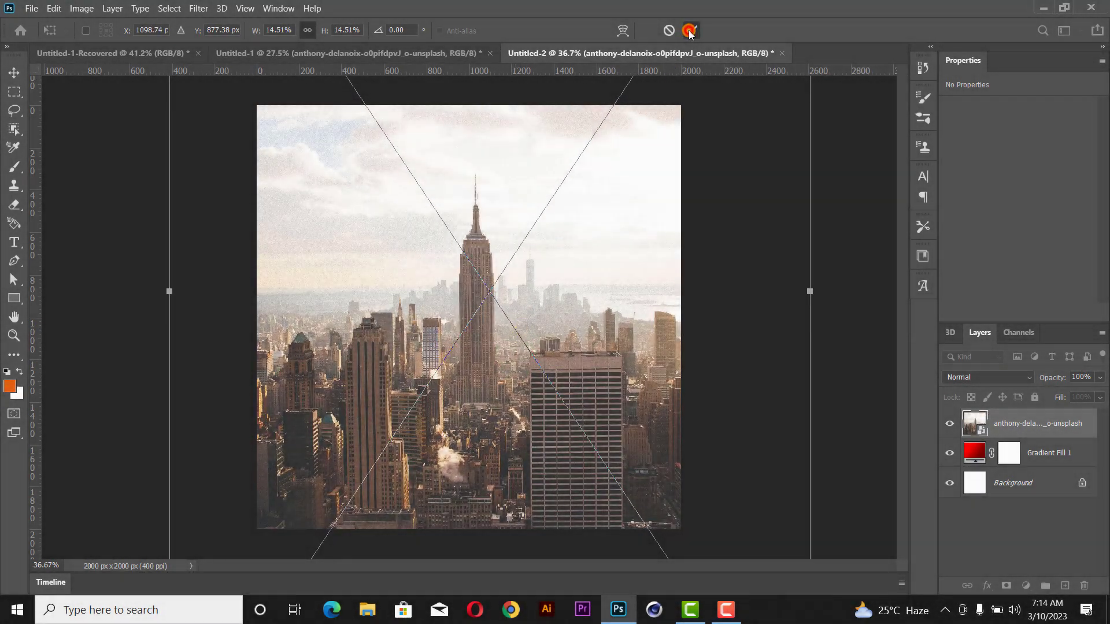
pyautogui.click(691, 30)
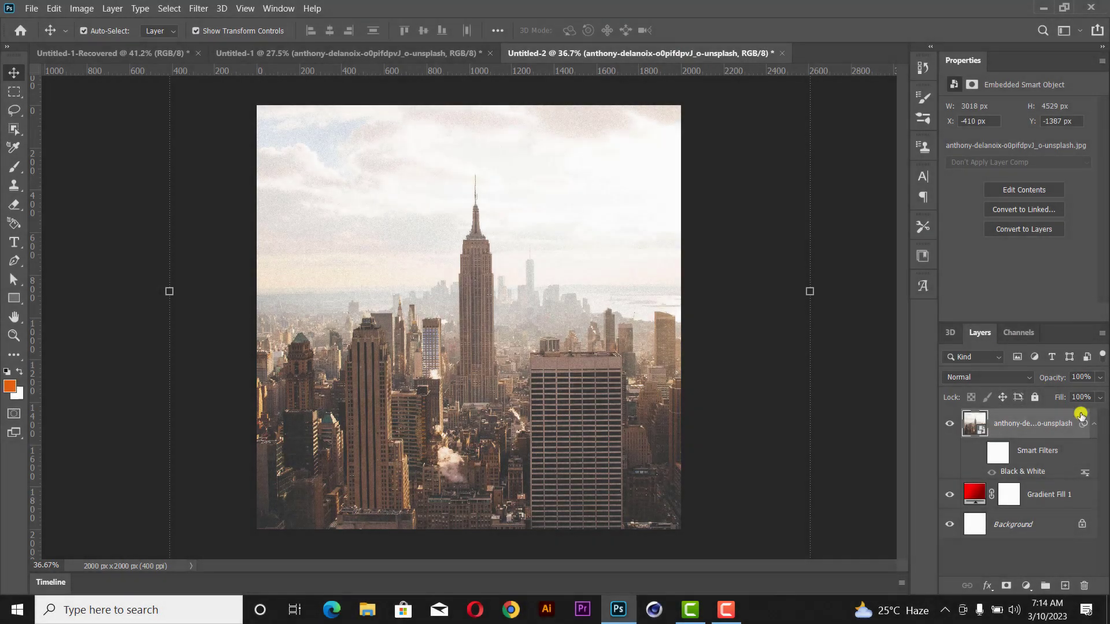
# - Set the skyline photo layer's blend mode to Overlay
pyautogui.click(1093, 423)
pyautogui.click(985, 379)
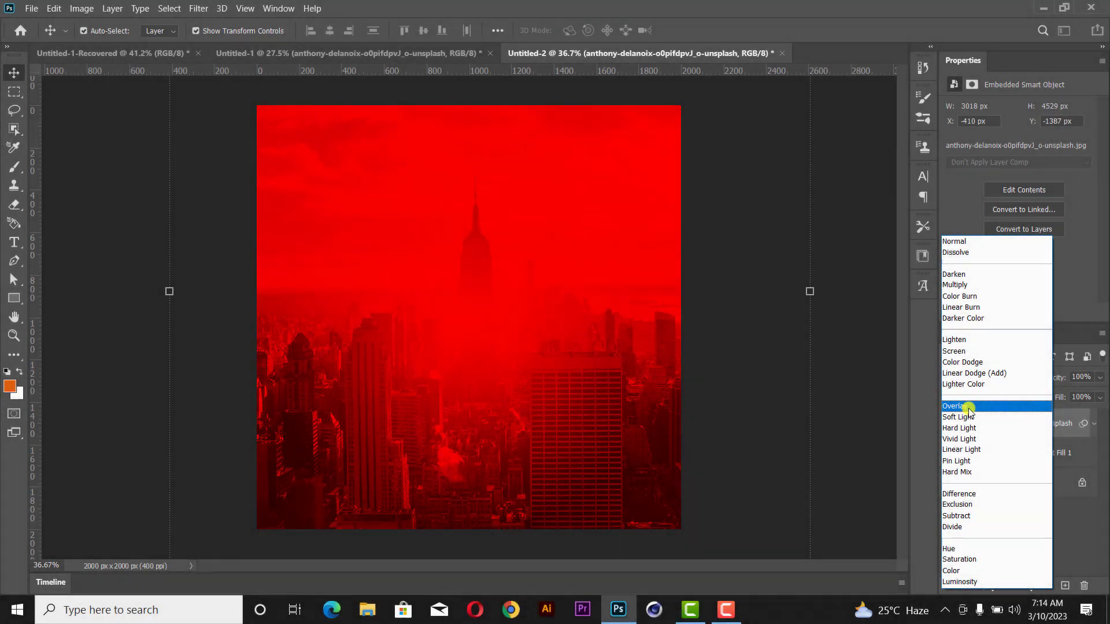
pyautogui.click(969, 408)
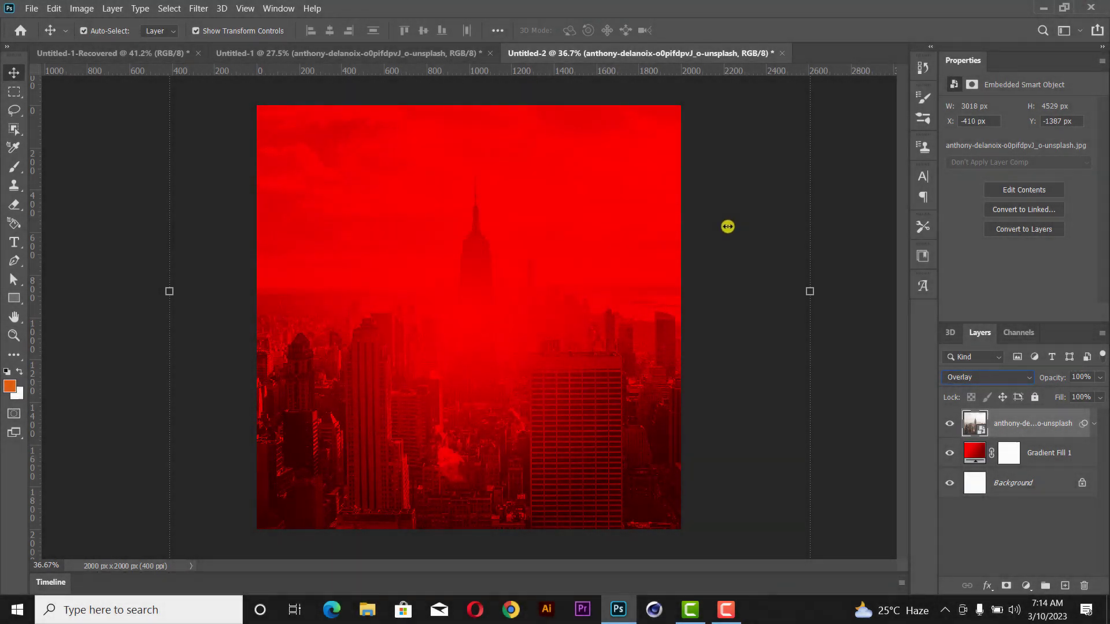
pyautogui.click(737, 230)
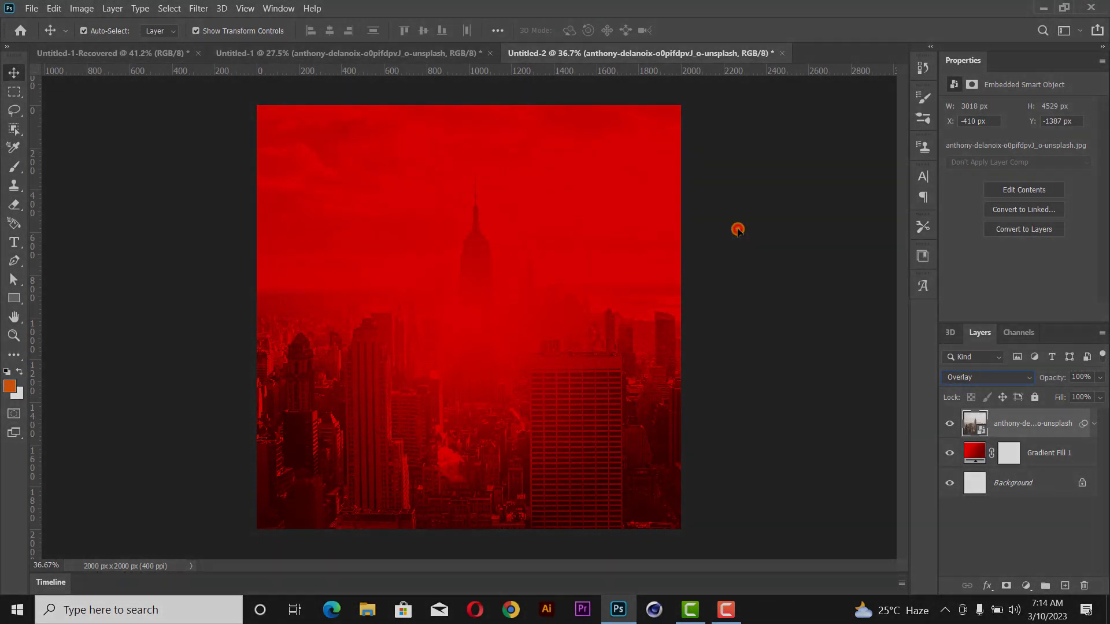
# - Group the city photo and Gradient Fill layers into a group named Background
pyautogui.click(1048, 426)
pyautogui.keyDown('ctrl'); pyautogui.click(1057, 456); pyautogui.keyUp('ctrl')
pyautogui.hotkey('ctrl', 'g')
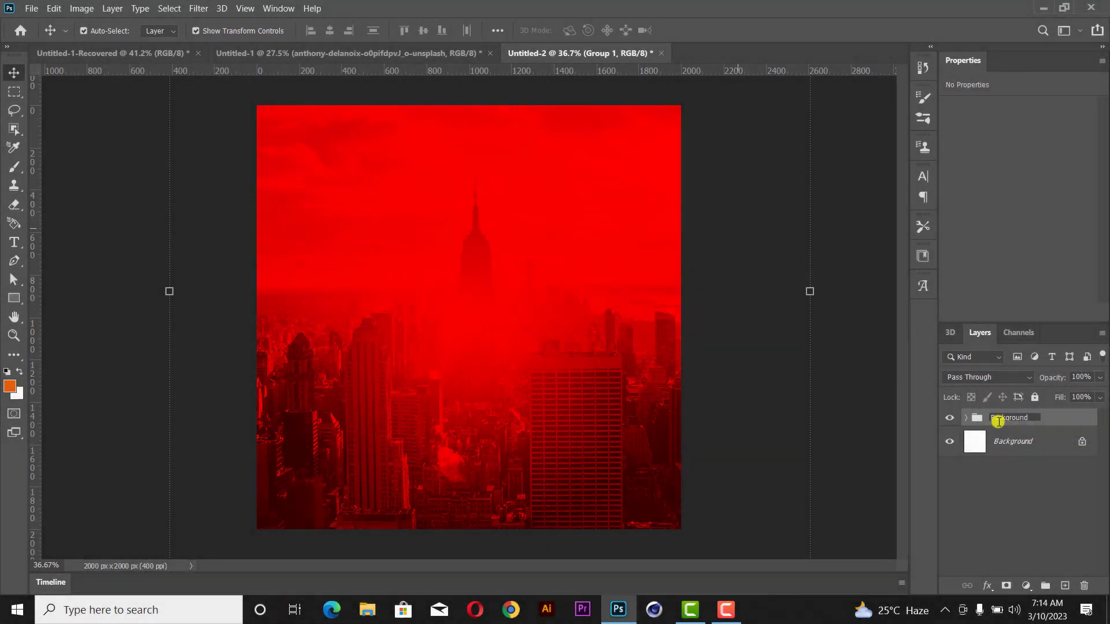
pyautogui.press('Return')
# - Enlarge the city photo slightly and nudge it down a little
pyautogui.click(742, 185)
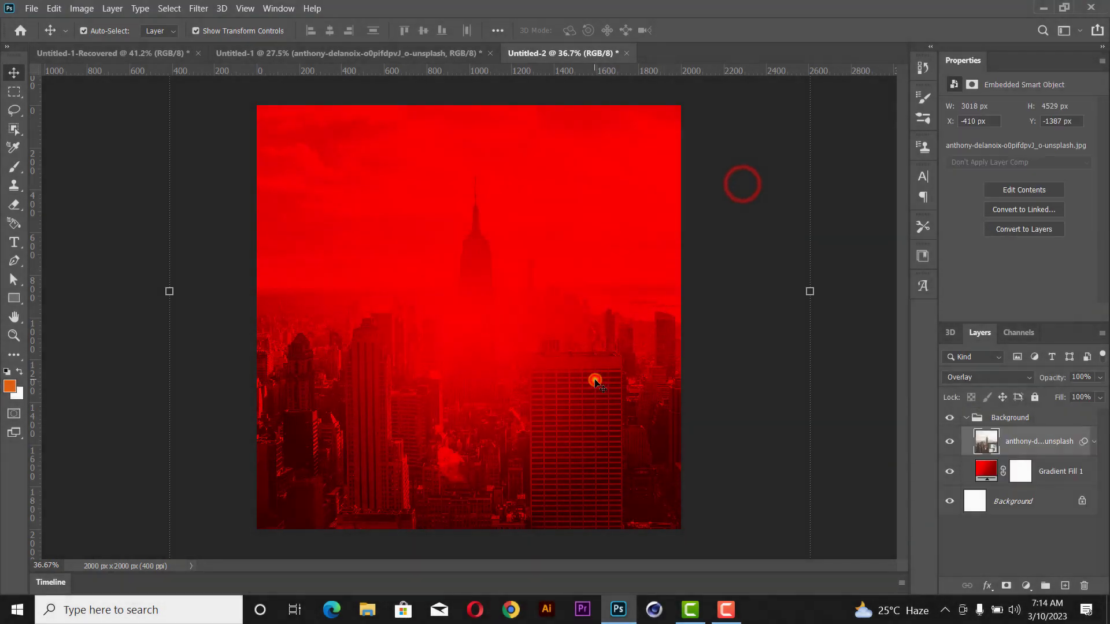
pyautogui.click(808, 292)
pyautogui.moveTo(811, 292); pyautogui.dragTo(826, 287)
pyautogui.click(690, 30)
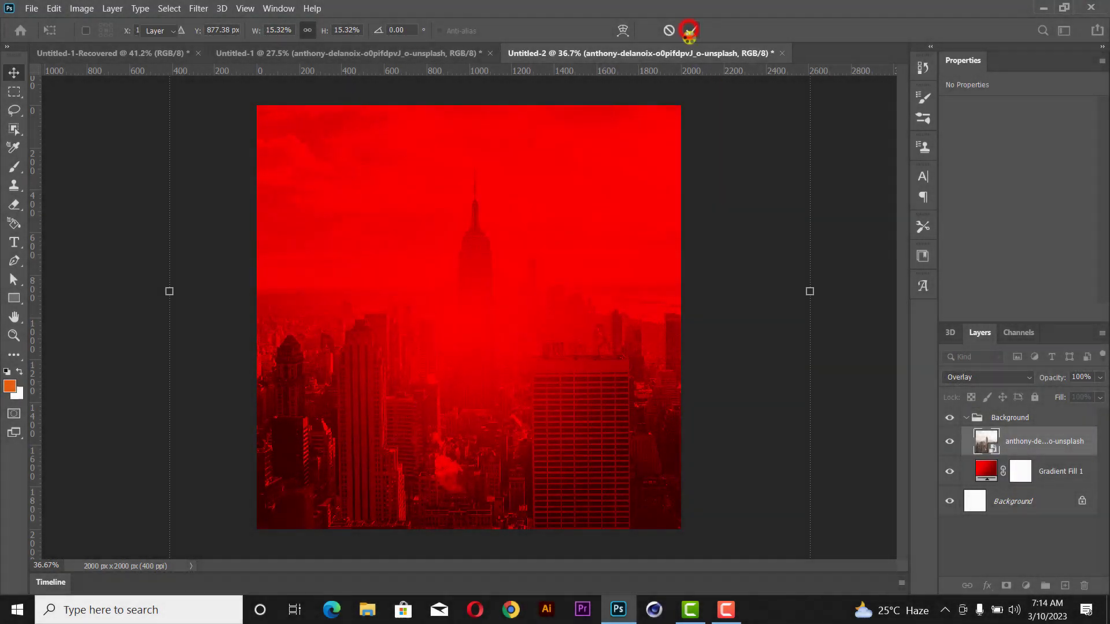
pyautogui.click(735, 251)
pyautogui.click(622, 395)
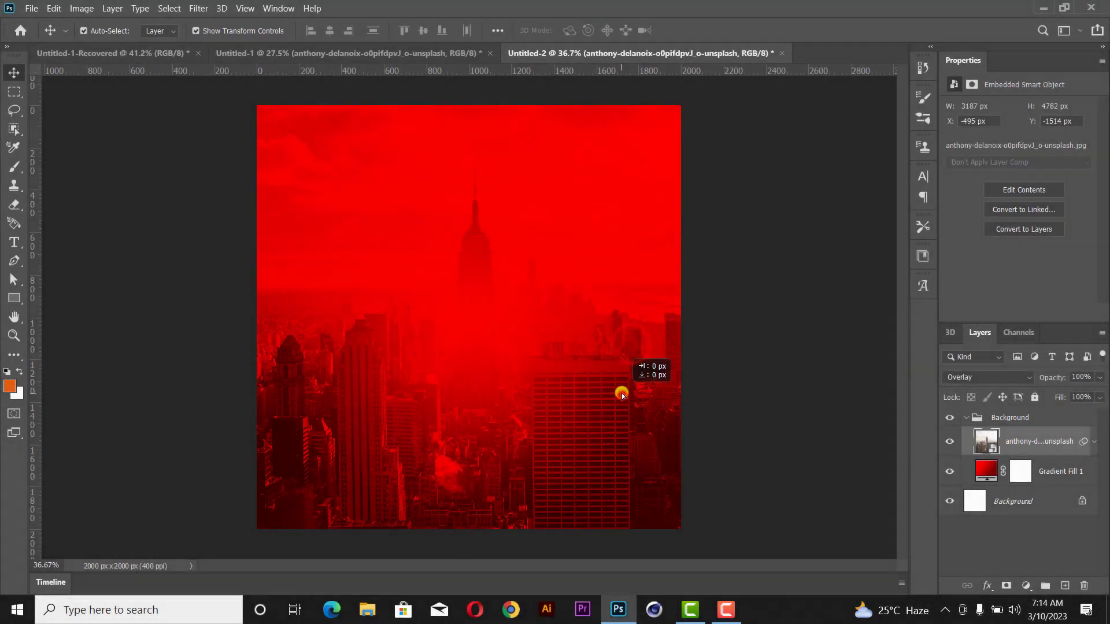
pyautogui.moveTo(622, 395); pyautogui.dragTo(622, 404)
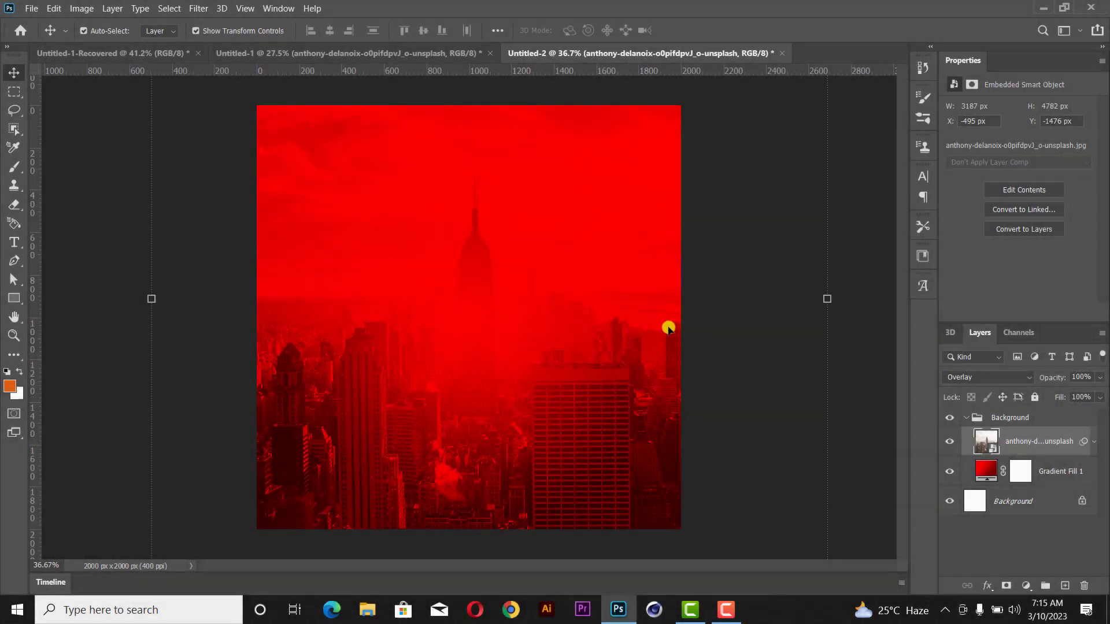
pyautogui.click(731, 225)
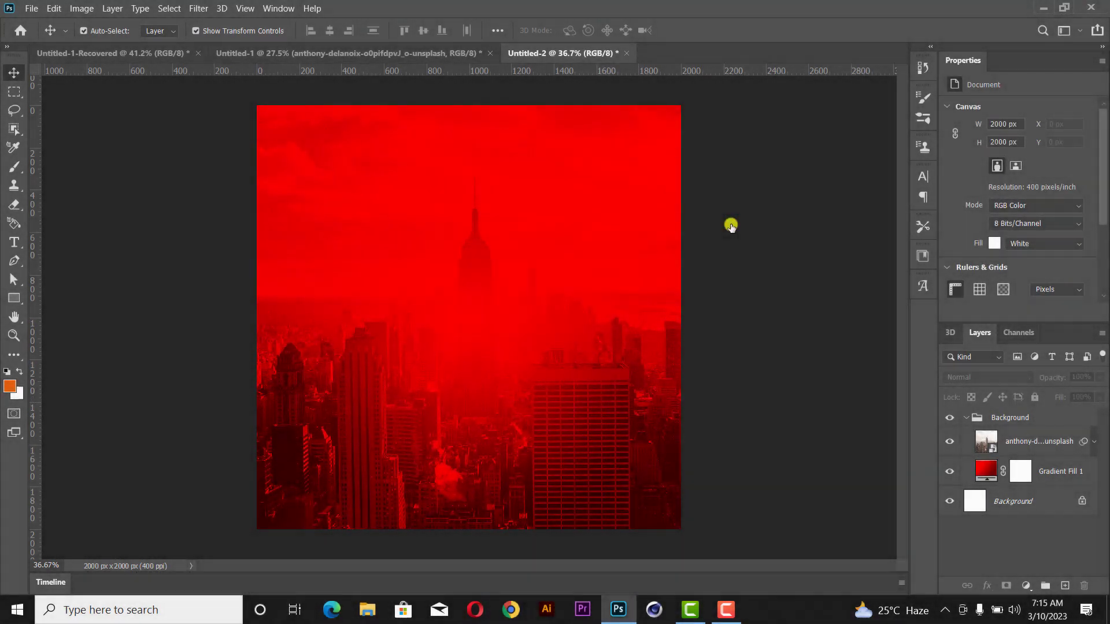
# - Drag the man's cutout into the poster, scale it to about 65% and place it bottom centre
pyautogui.click(410, 52)
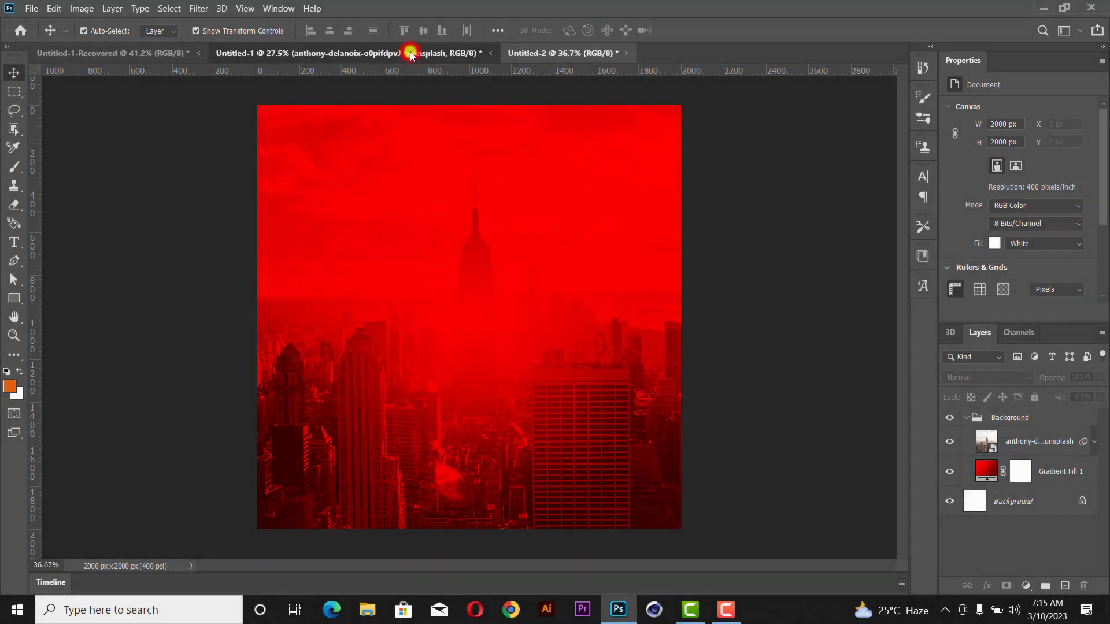
pyautogui.moveTo(341, 193); pyautogui.dragTo(615, 383)
pyautogui.moveTo(523, 399); pyautogui.dragTo(502, 452)
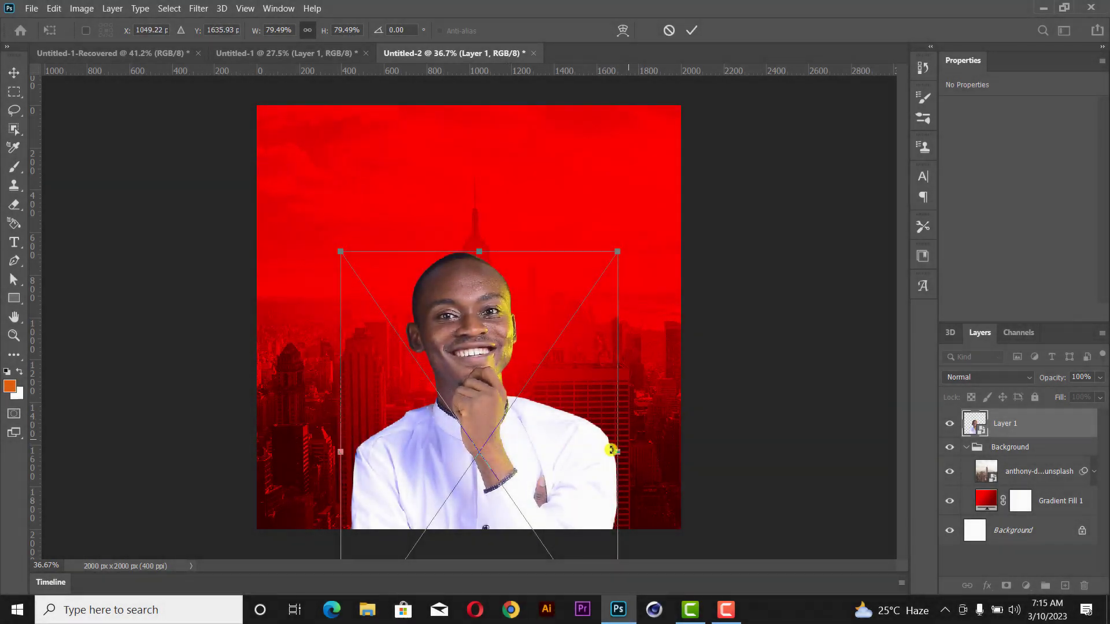
pyautogui.moveTo(610, 448); pyautogui.dragTo(593, 446)
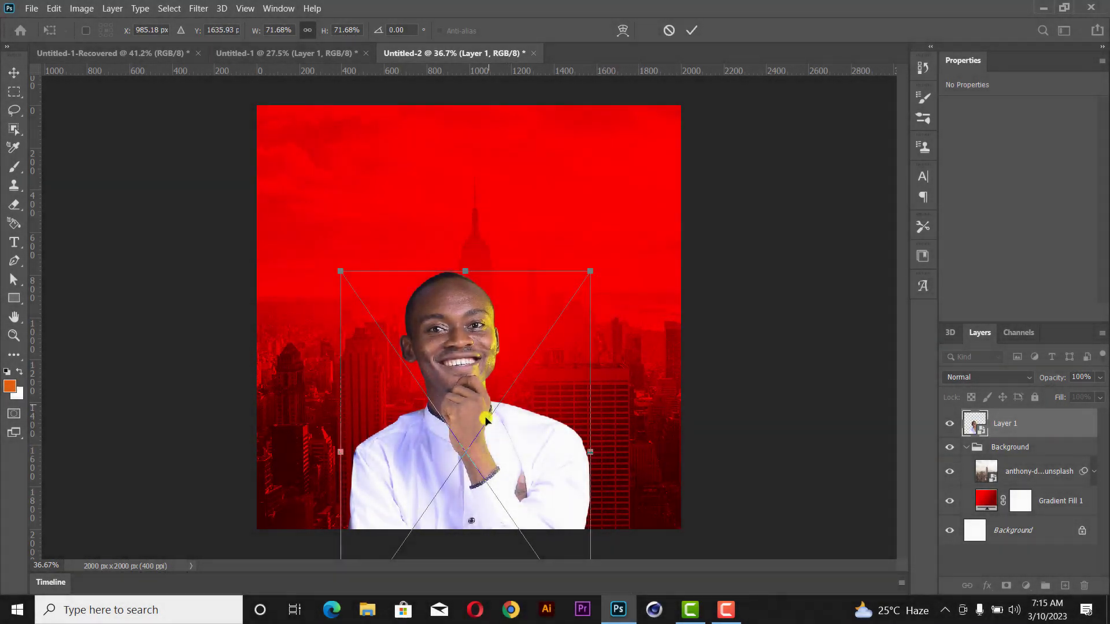
pyautogui.moveTo(339, 454); pyautogui.dragTo(362, 452)
pyautogui.moveTo(475, 457); pyautogui.dragTo(478, 460)
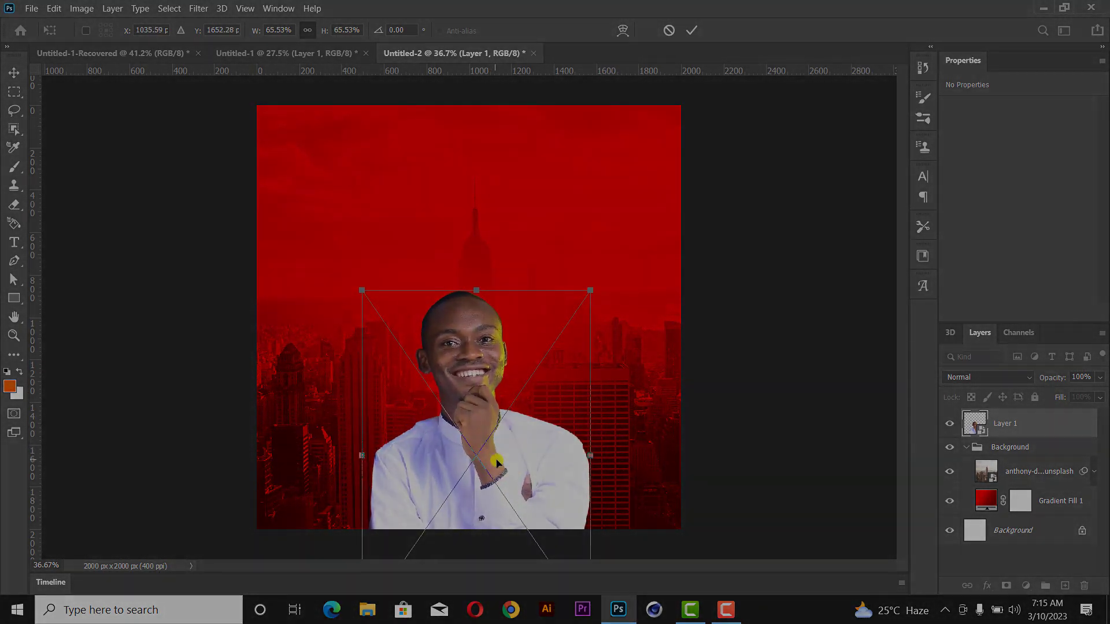
pyautogui.click(691, 30)
pyautogui.click(198, 8)
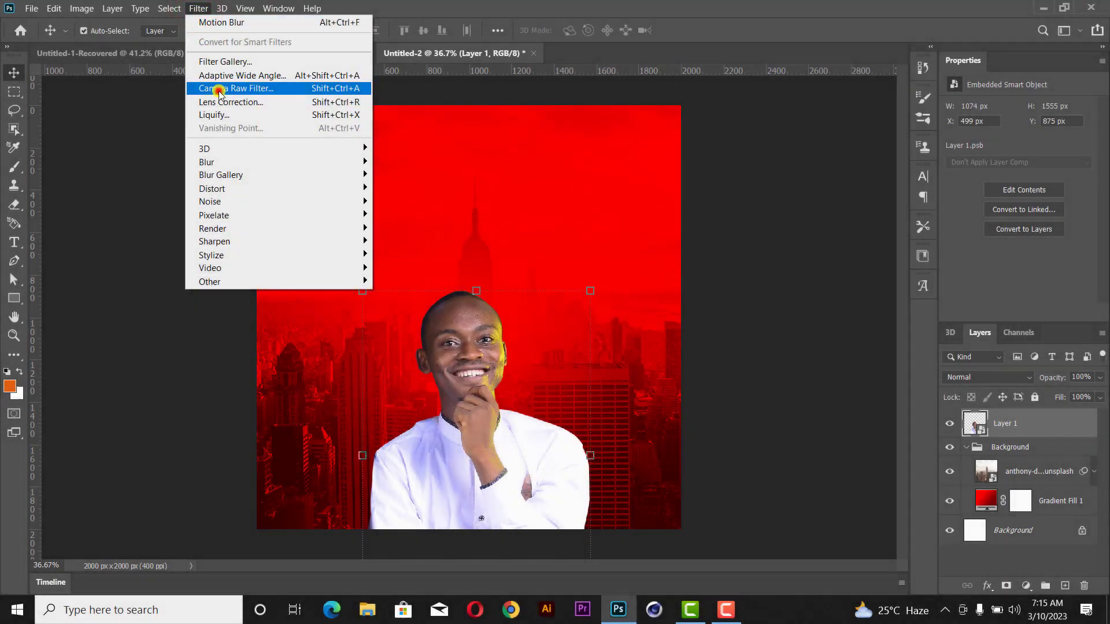
# - In the Camera Raw Filter, set Contrast +41, Blacks -28 and Clarity +8
pyautogui.click(218, 89)
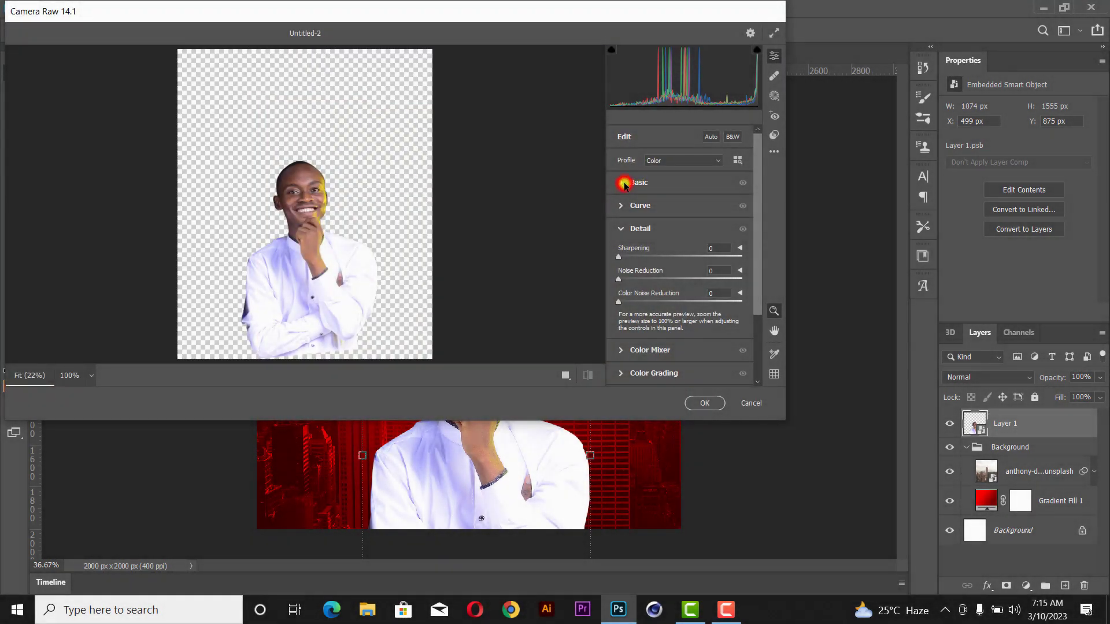
pyautogui.click(624, 184)
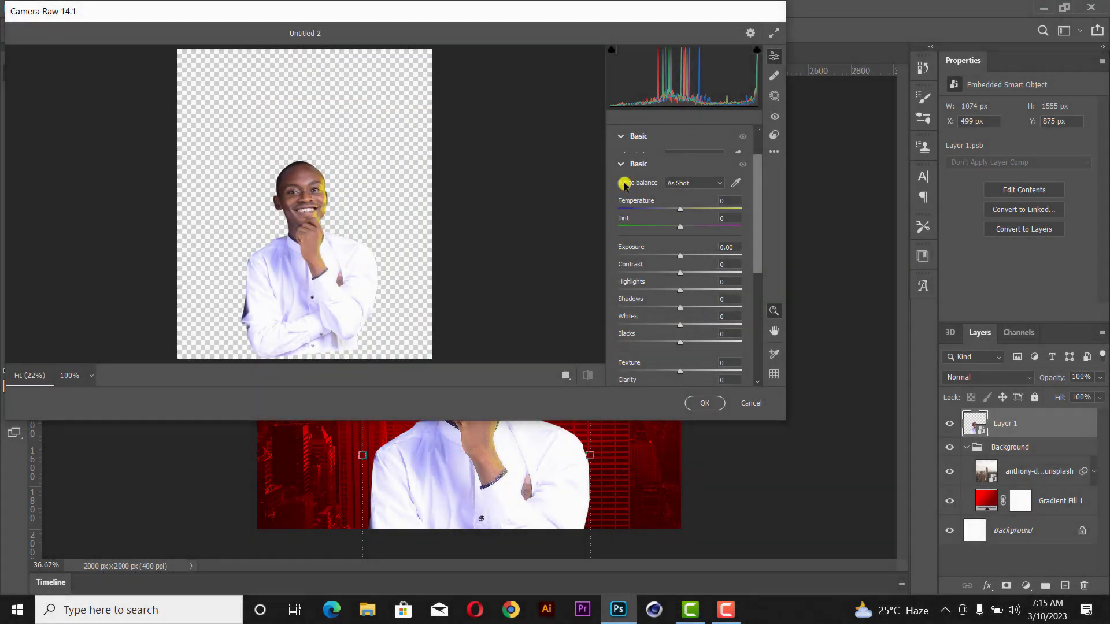
pyautogui.scroll(2, 636, 174)
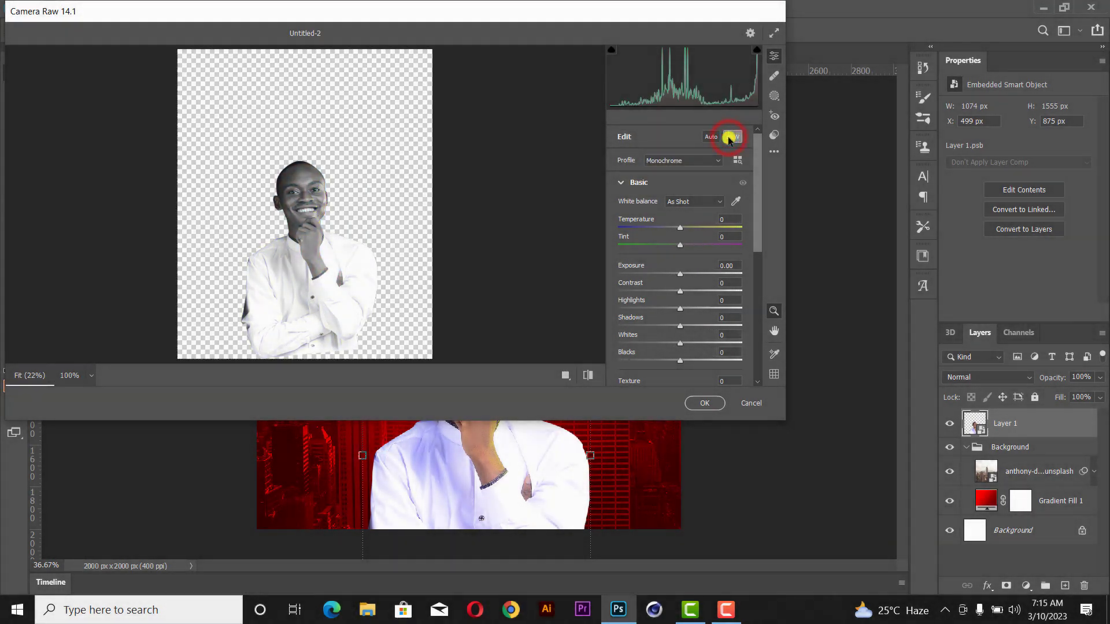
pyautogui.moveTo(680, 292); pyautogui.dragTo(705, 292)
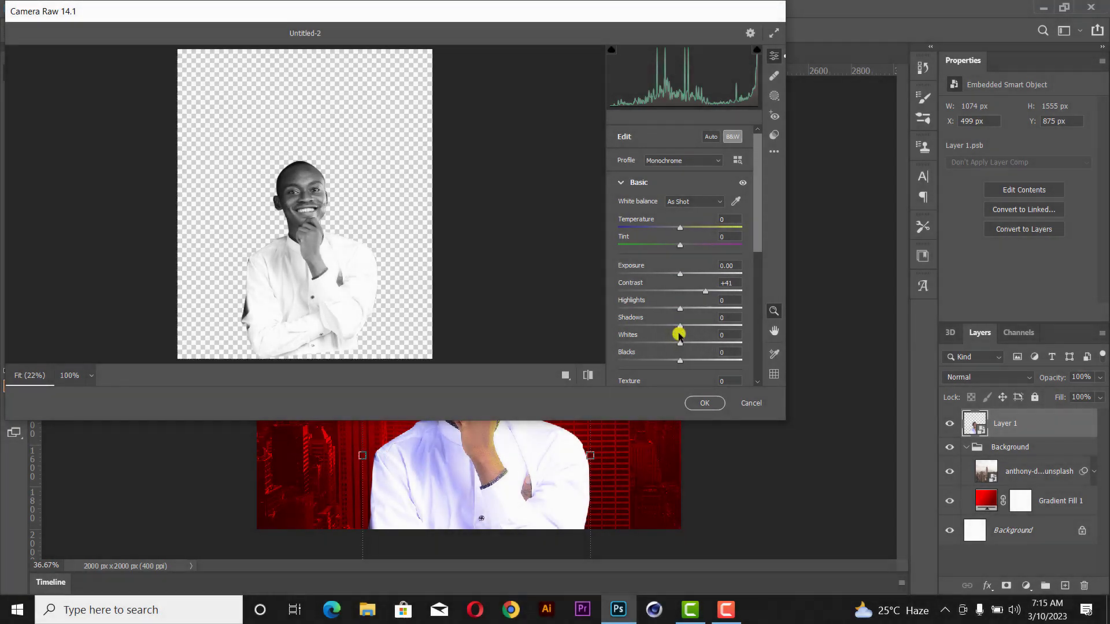
pyautogui.scroll(-1, 679, 334)
pyautogui.moveTo(679, 334); pyautogui.dragTo(801, 331)
pyautogui.scroll(-1, 679, 335)
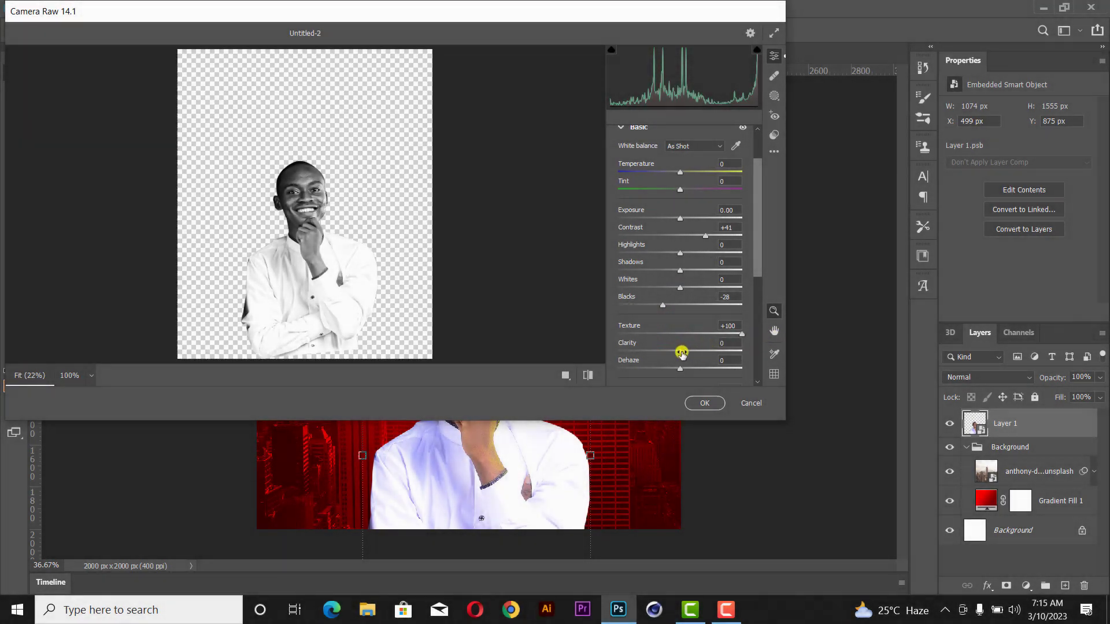
pyautogui.moveTo(680, 352); pyautogui.dragTo(702, 352)
pyautogui.moveTo(689, 351); pyautogui.dragTo(686, 350)
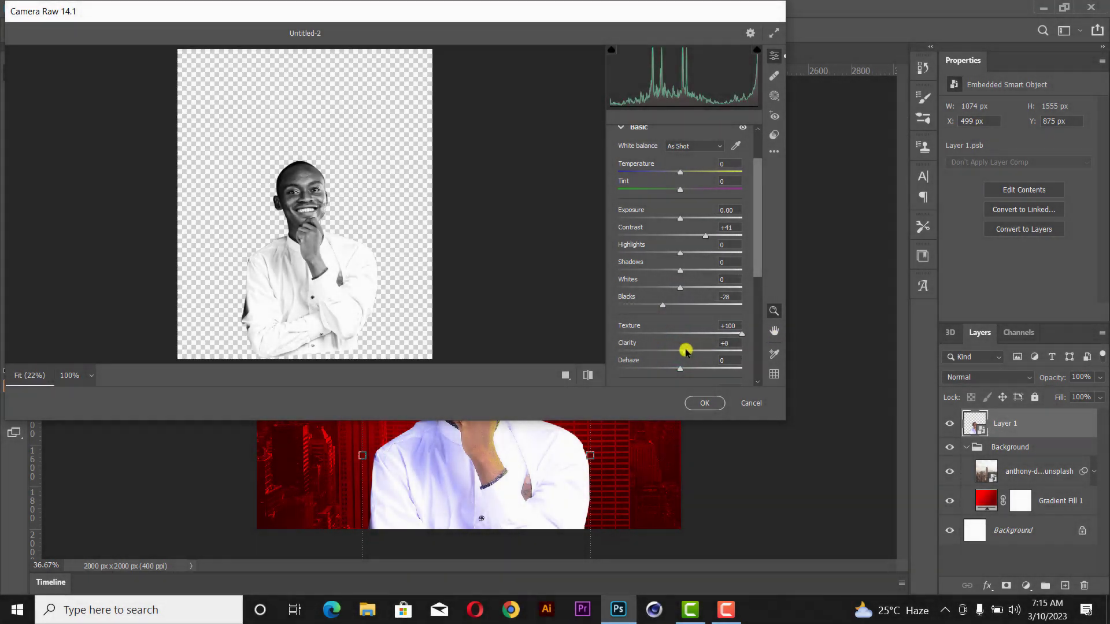
pyautogui.scroll(-5, 686, 351)
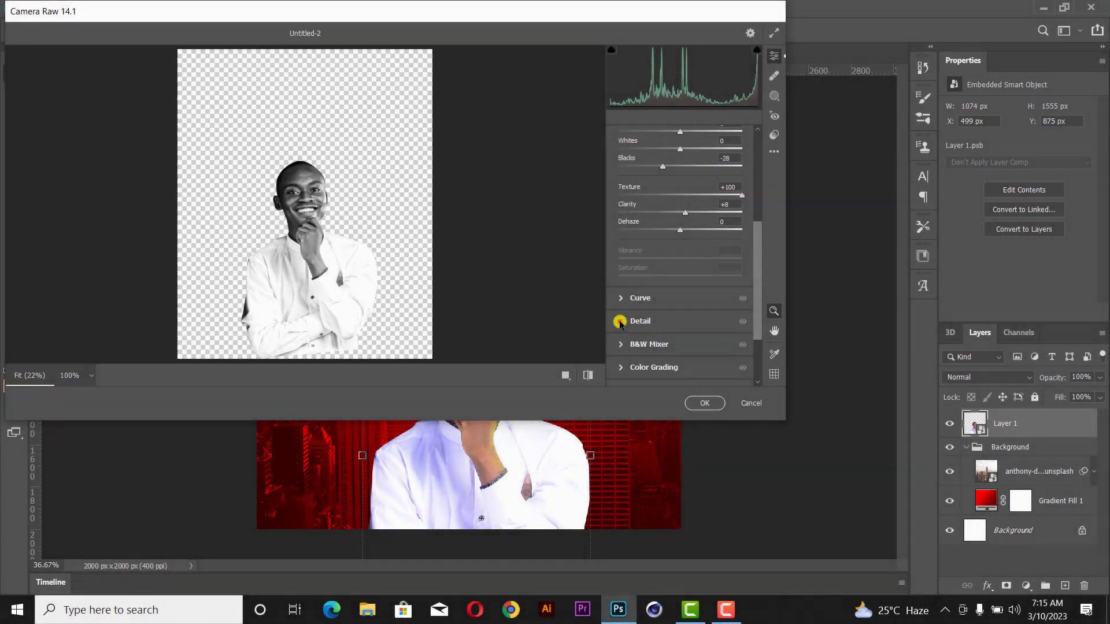
# - In the Detail panel, set Noise Reduction to 100 and Sharpening to about 51
pyautogui.click(619, 323)
pyautogui.scroll(-2, 620, 312)
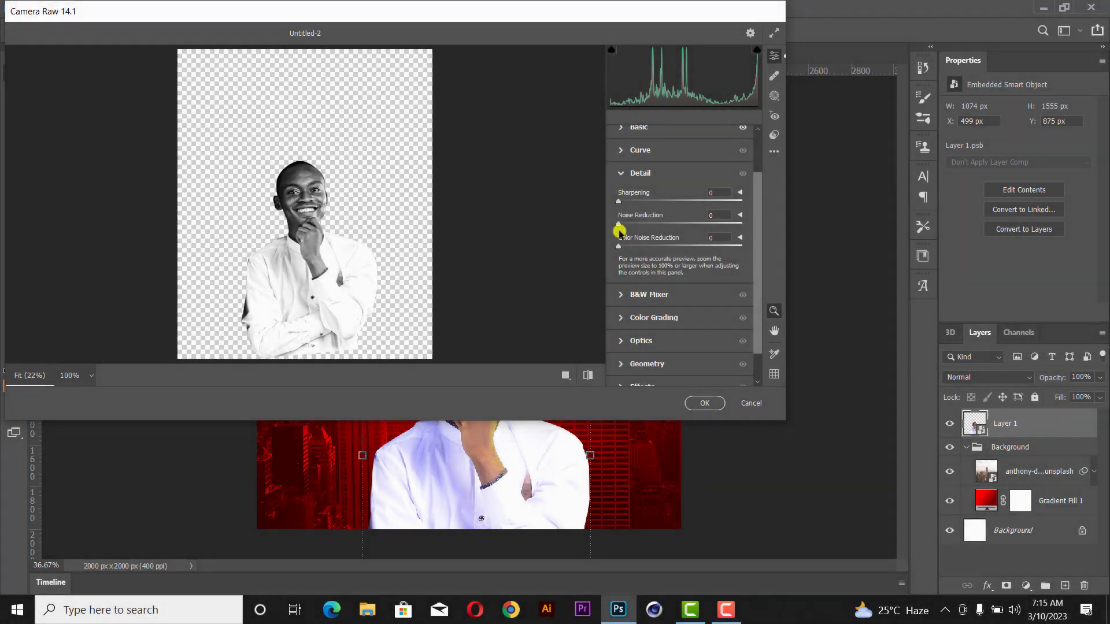
pyautogui.moveTo(618, 223); pyautogui.dragTo(844, 221)
pyautogui.moveTo(661, 203); pyautogui.dragTo(663, 203)
# - Apply the black-and-white Camera Raw filter and fit the poster on screen
pyautogui.click(706, 404)
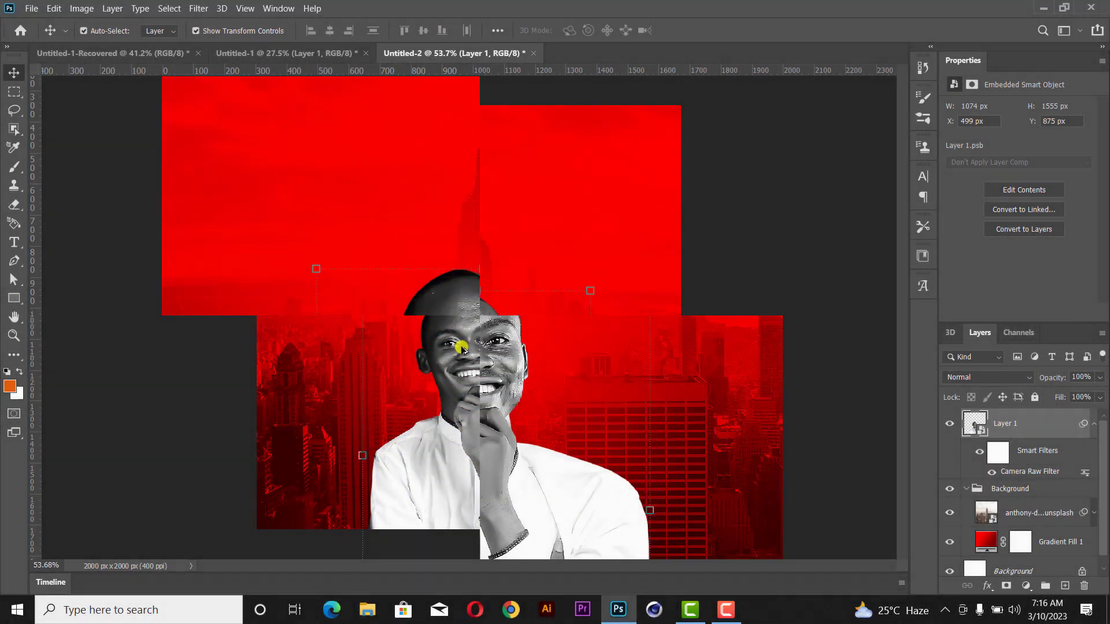
pyautogui.scroll(3, 465, 346)
pyautogui.scroll(-2, 462, 348)
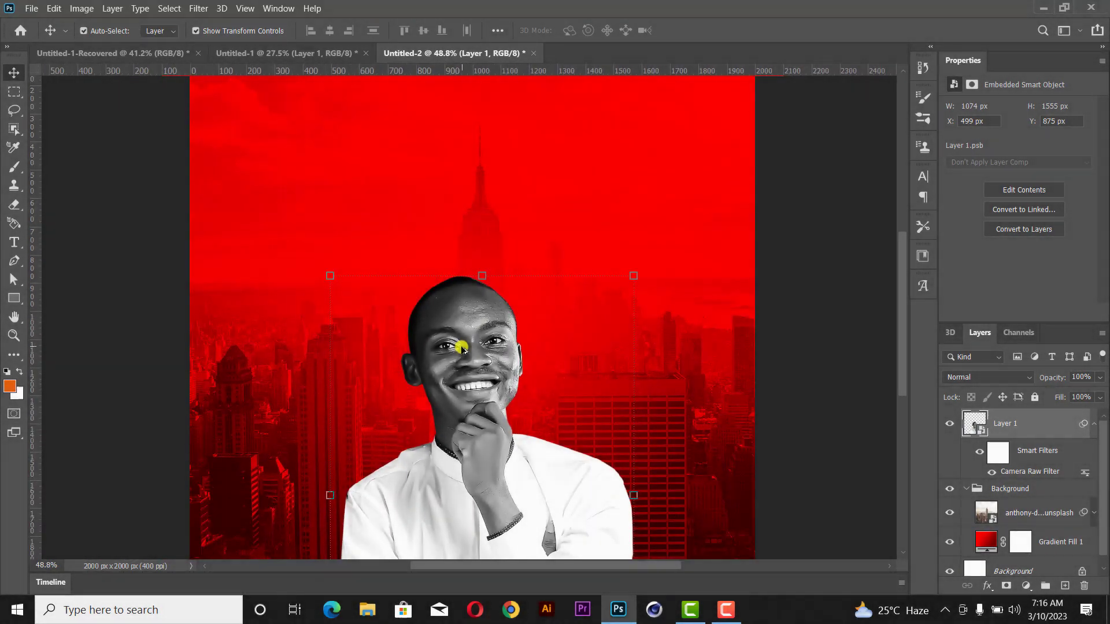
pyautogui.press('z')
pyautogui.rightClick(485, 305)
pyautogui.click(498, 310)
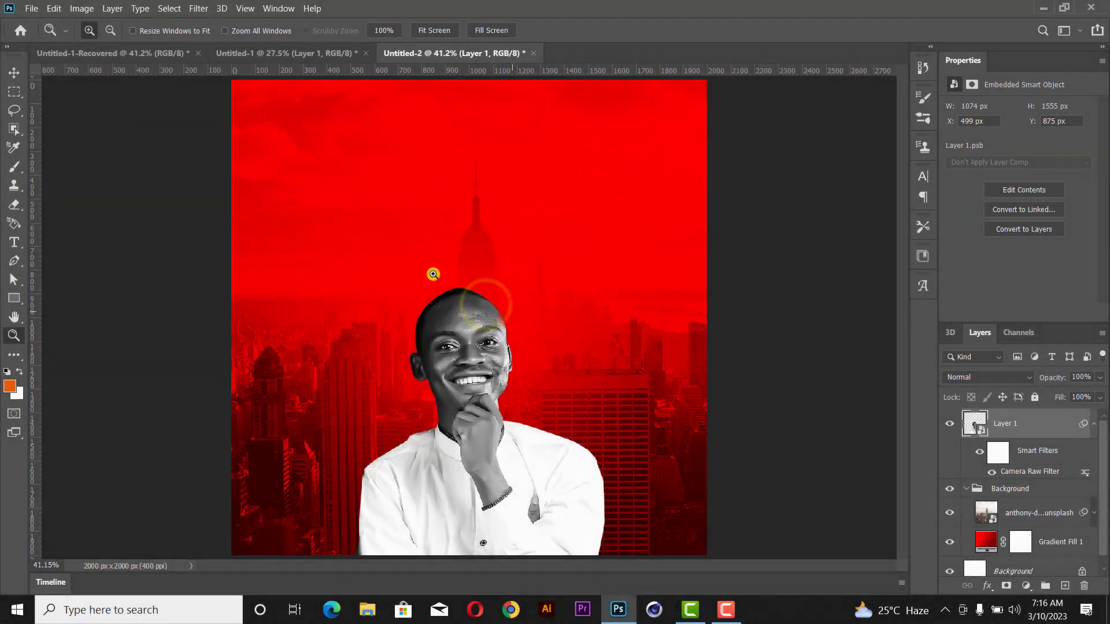
# - Collapse the Background group and the man's Smart Filters in the Layers panel
pyautogui.click(14, 73)
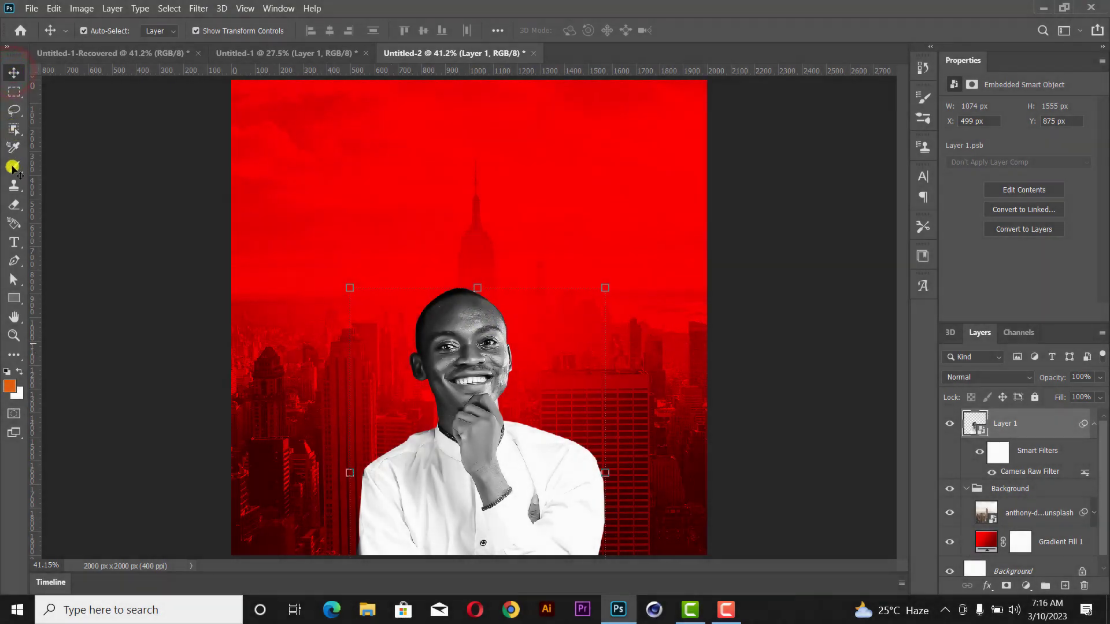
pyautogui.click(14, 241)
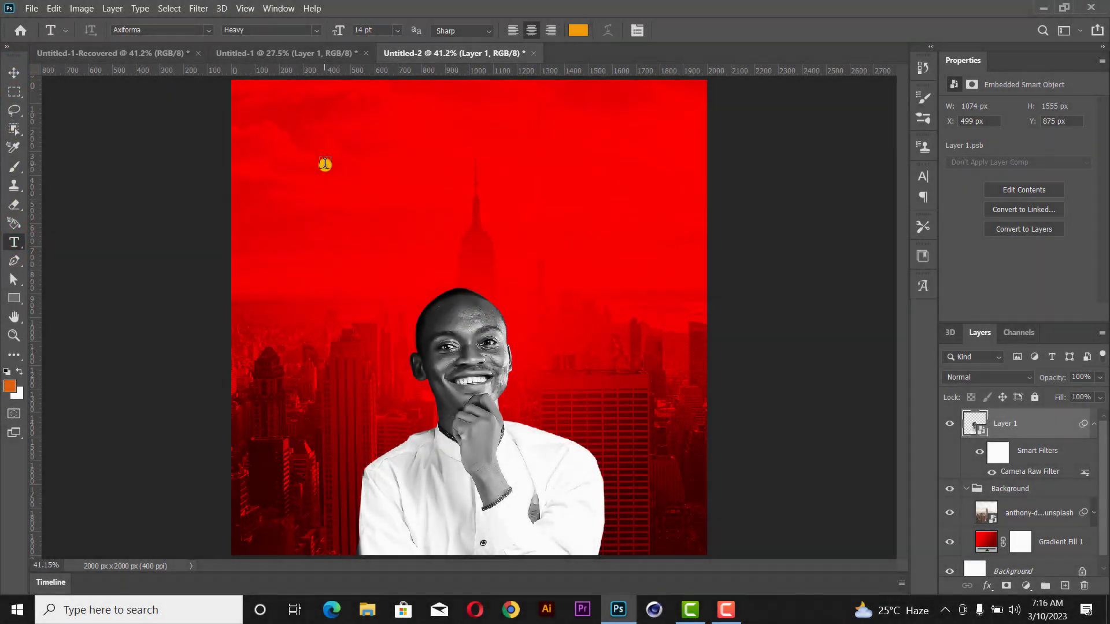
pyautogui.click(9, 74)
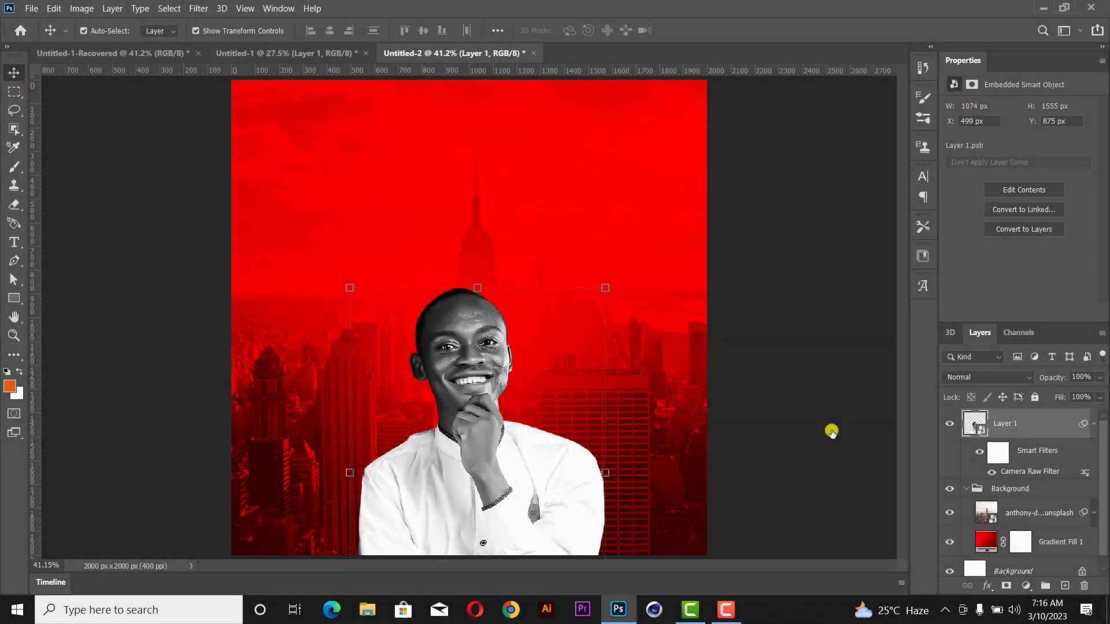
pyautogui.click(966, 488)
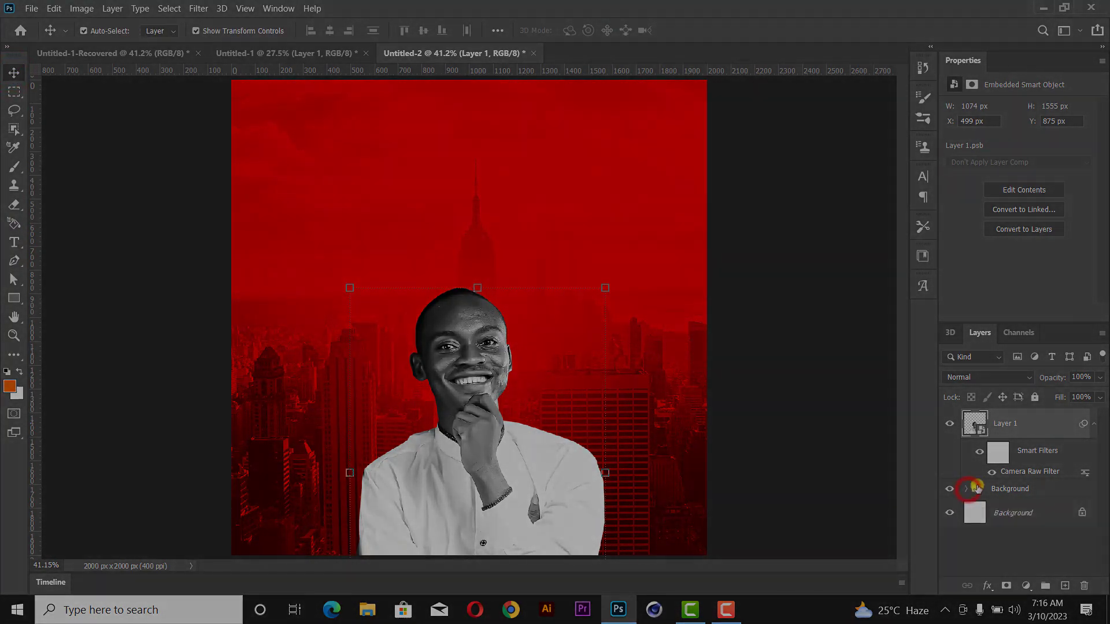
pyautogui.click(1094, 430)
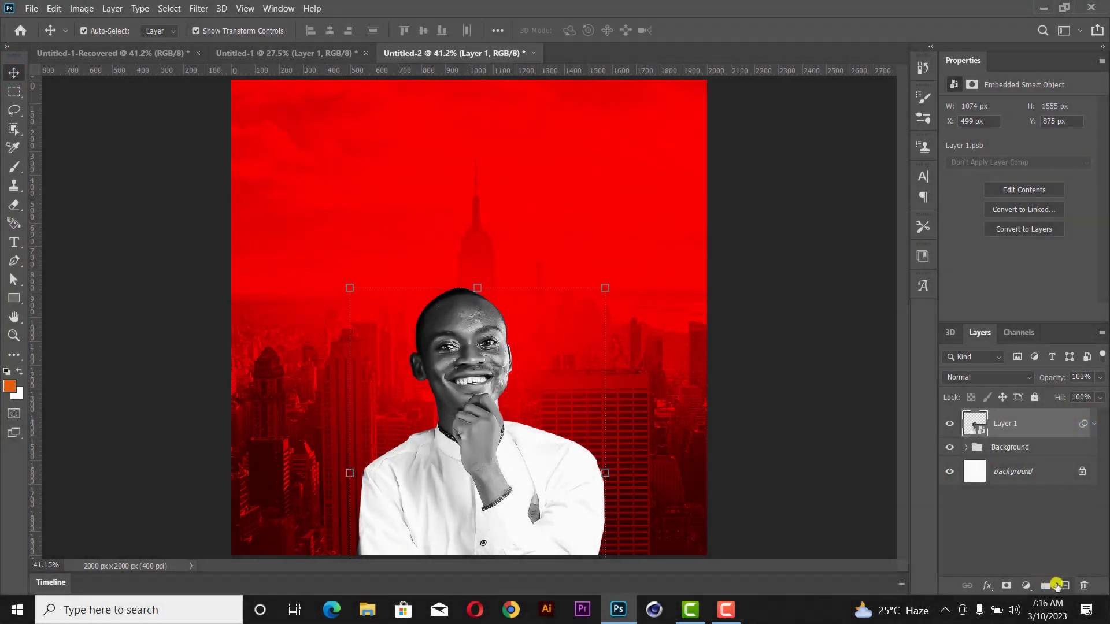
# - On a new layer, draw a sampled dark red gradient rising from the bottom edge to the man's chin
pyautogui.click(1064, 586)
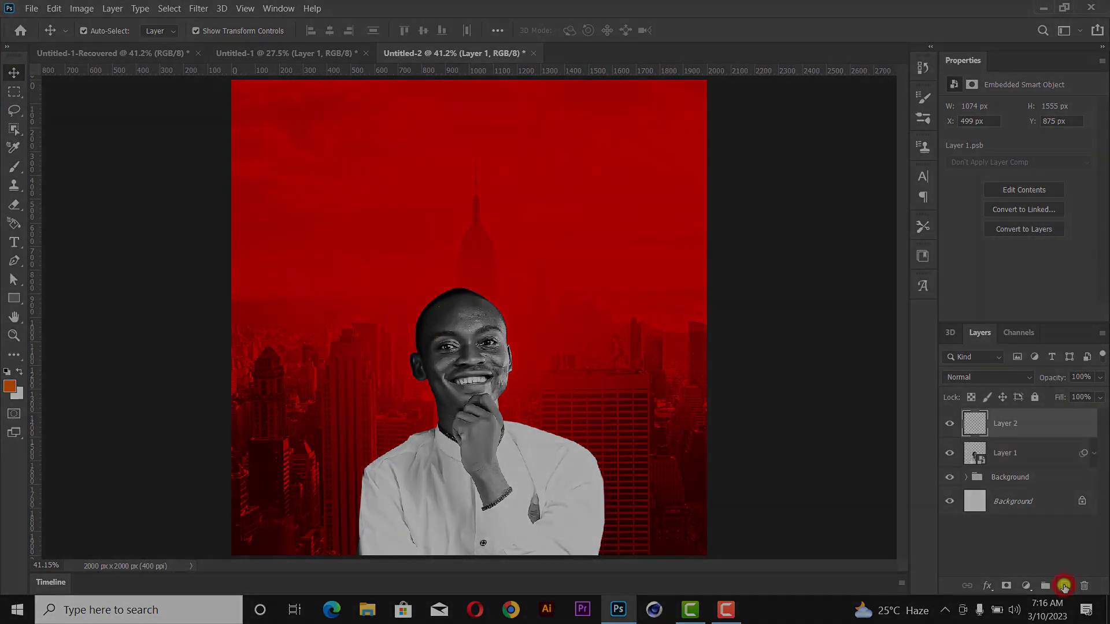
pyautogui.click(8, 388)
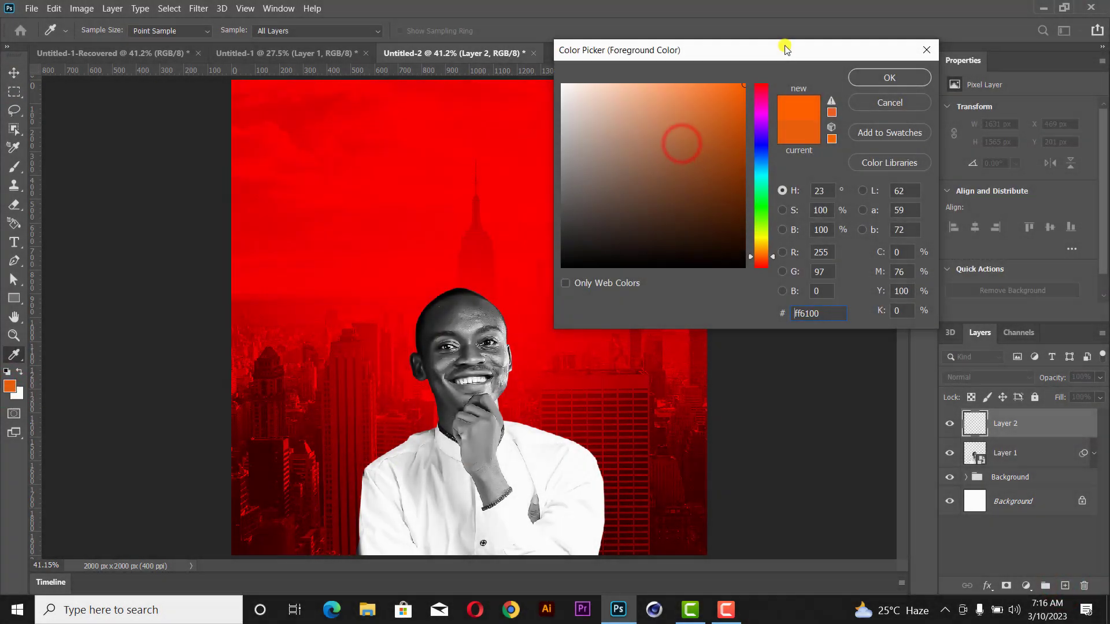
pyautogui.click(654, 541)
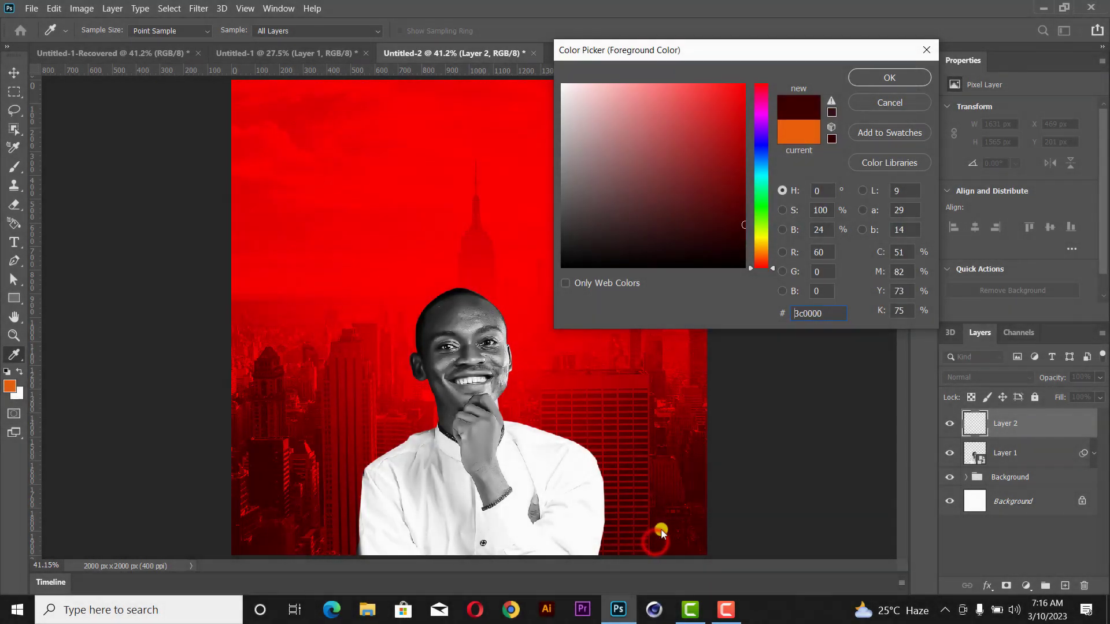
pyautogui.click(870, 78)
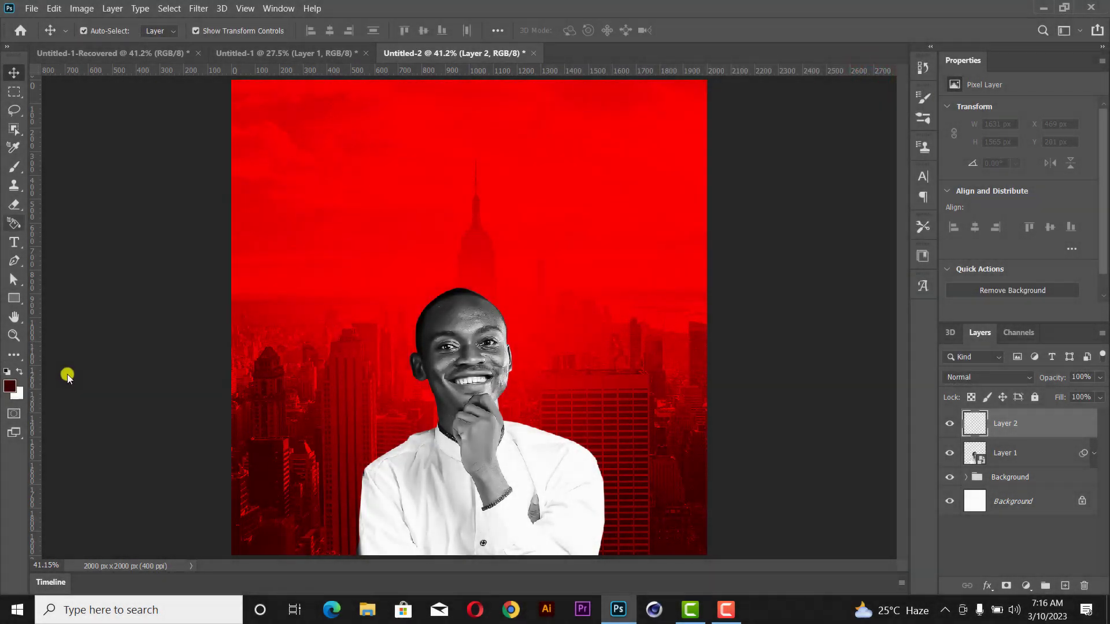
pyautogui.press('g')
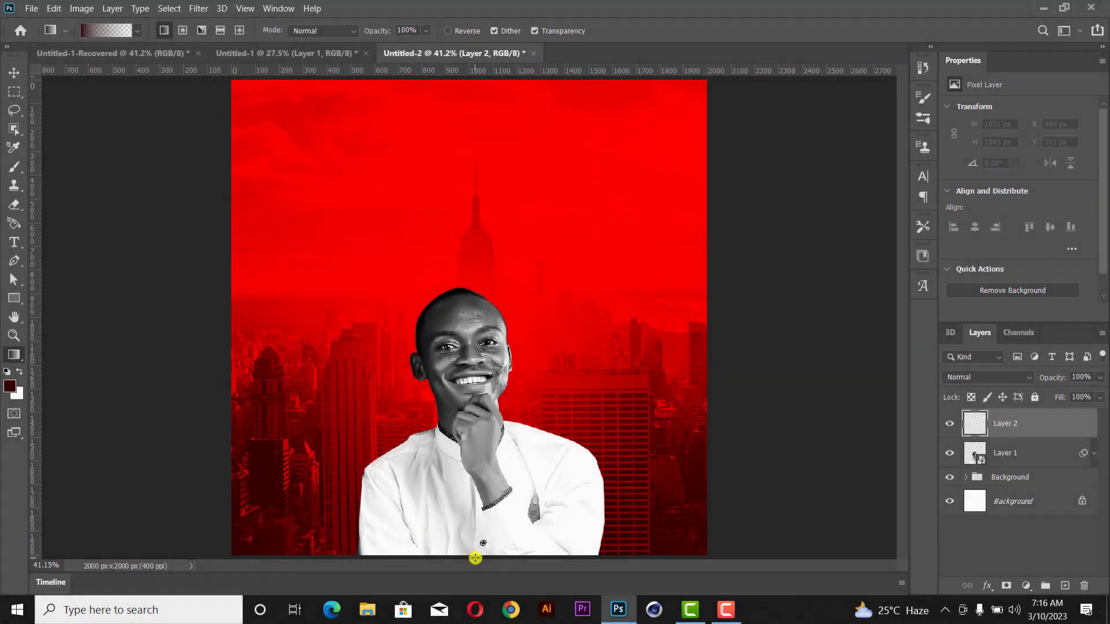
pyautogui.moveTo(475, 558); pyautogui.dragTo(471, 423)
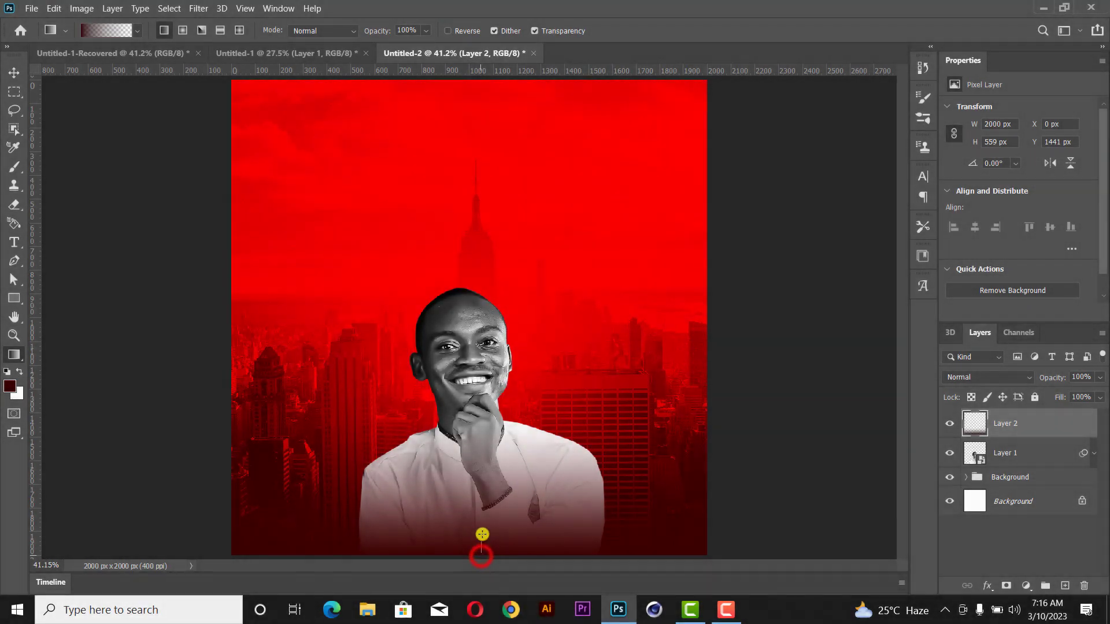
# - Scale the gradient layer to about 132% and raise it slightly
pyautogui.click(15, 73)
pyautogui.moveTo(709, 422); pyautogui.dragTo(769, 376)
pyautogui.moveTo(670, 485); pyautogui.dragTo(669, 470)
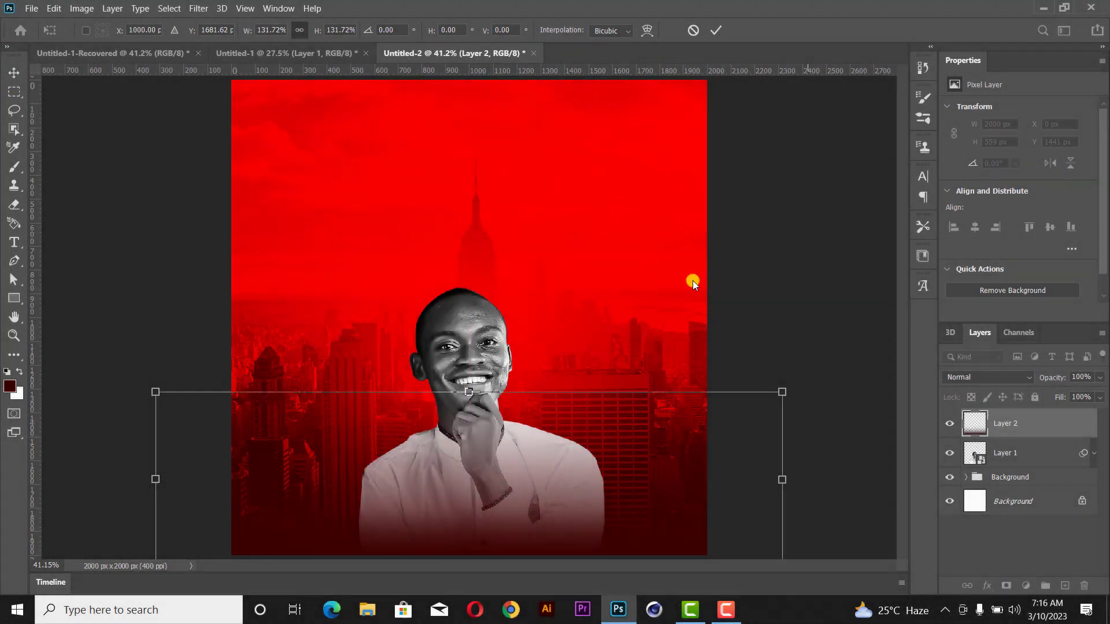
# - Type the word THANK near the top left of the poster
pyautogui.click(716, 30)
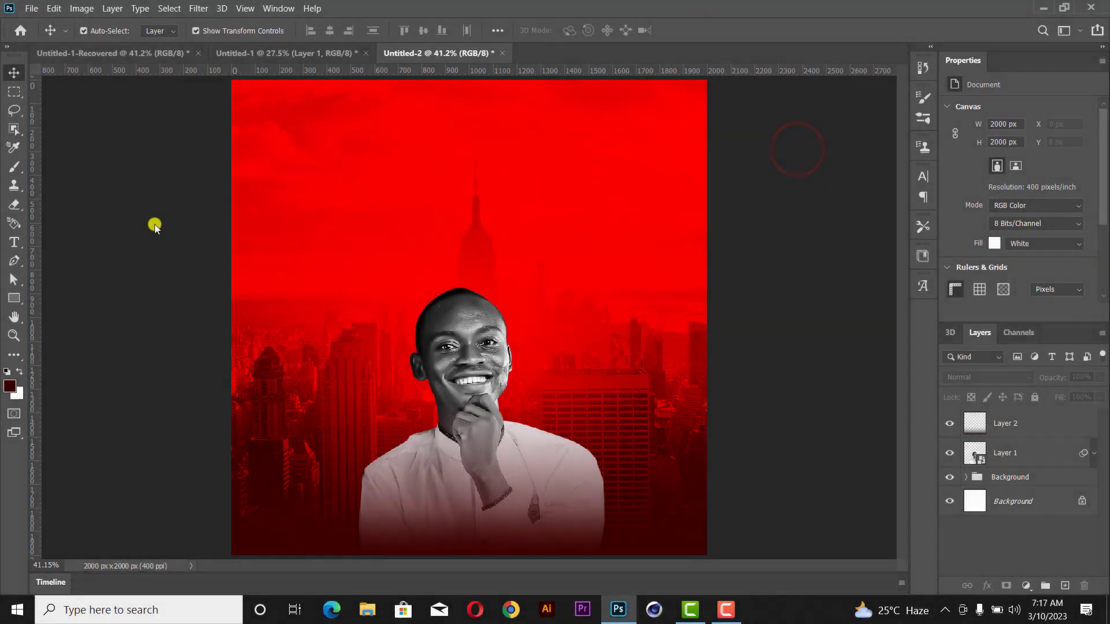
pyautogui.click(13, 241)
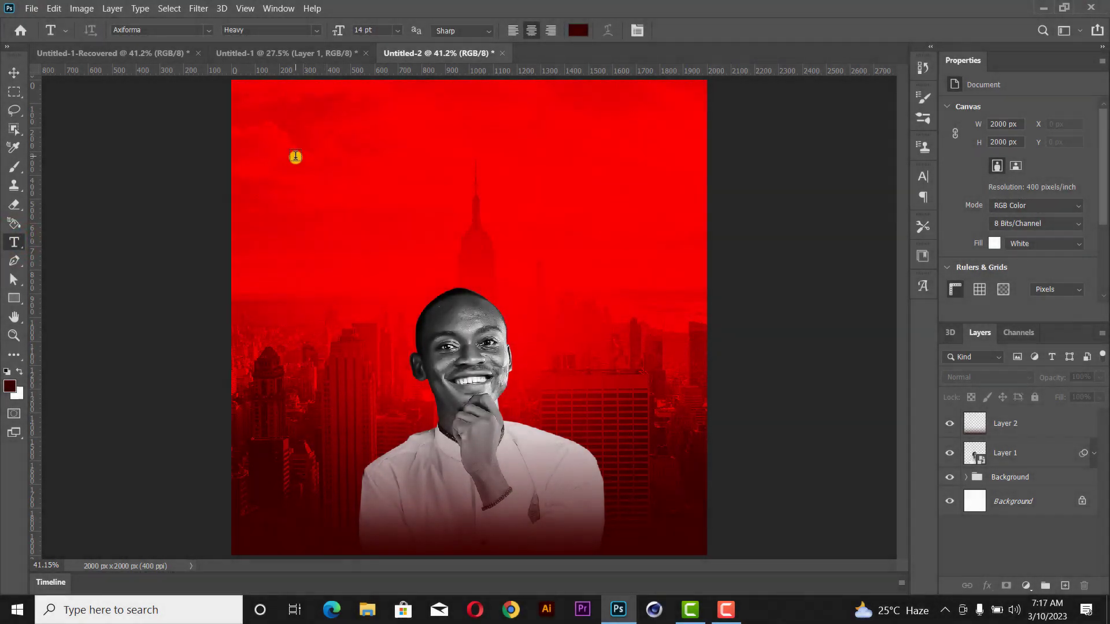
pyautogui.click(296, 154)
pyautogui.write('THA')
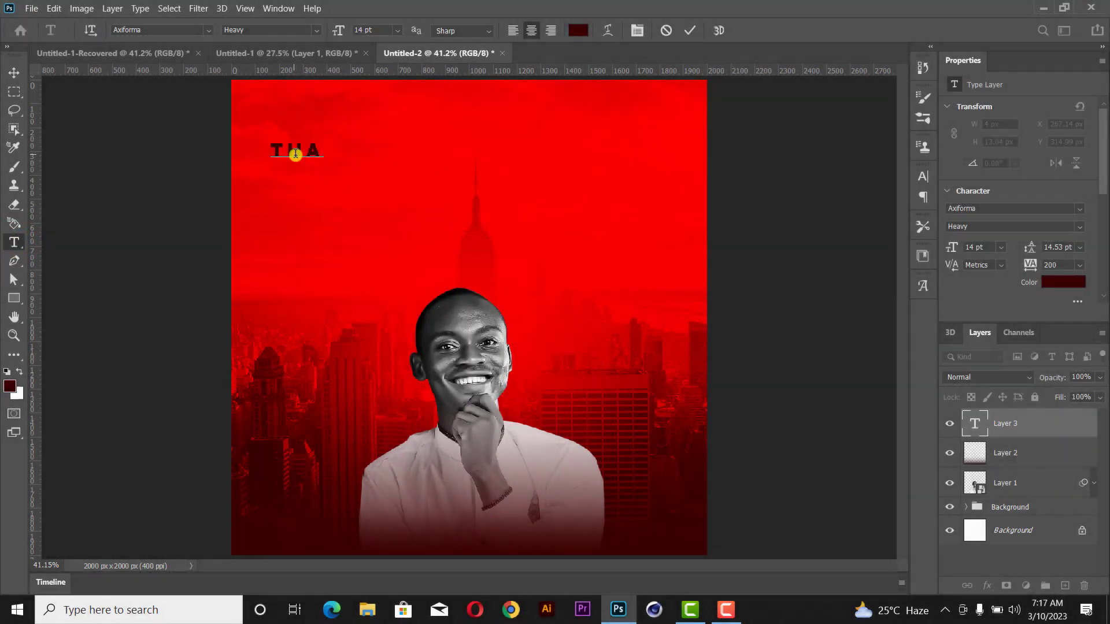
pyautogui.write('NK')
pyautogui.click(689, 31)
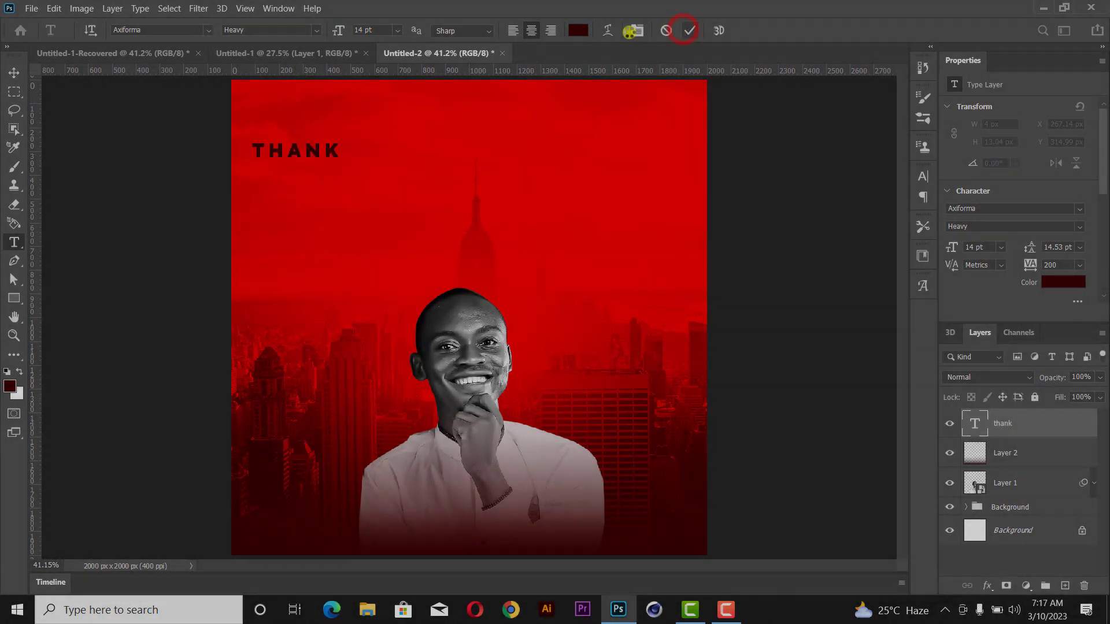
# - Set THANK to the Good Times font with 0 tracking and enlarge it across the upper poster
pyautogui.click(15, 71)
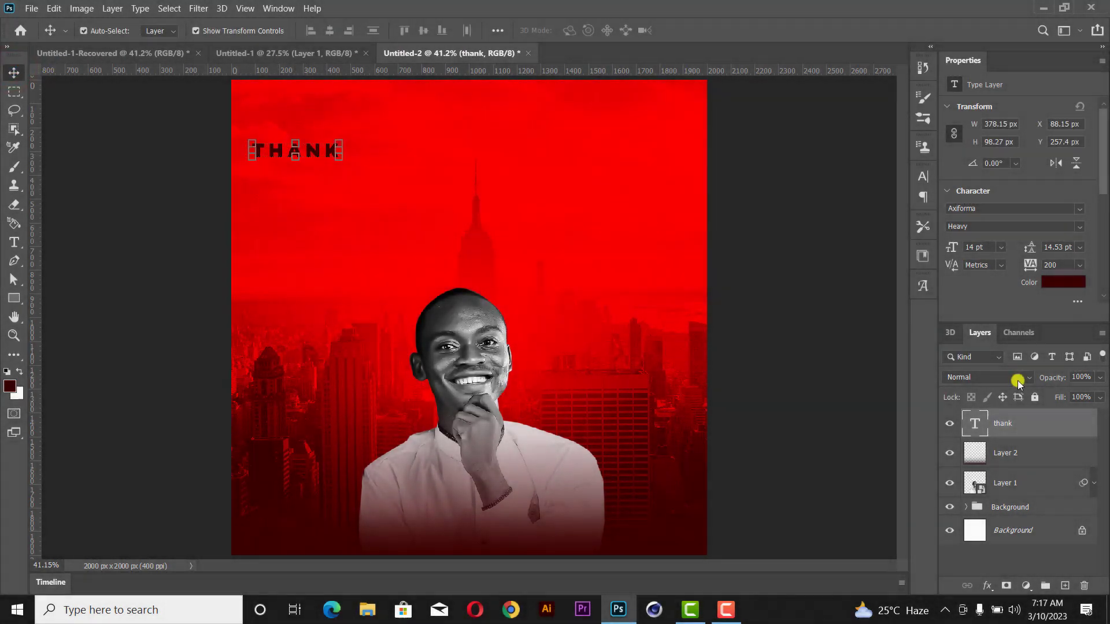
pyautogui.click(1081, 210)
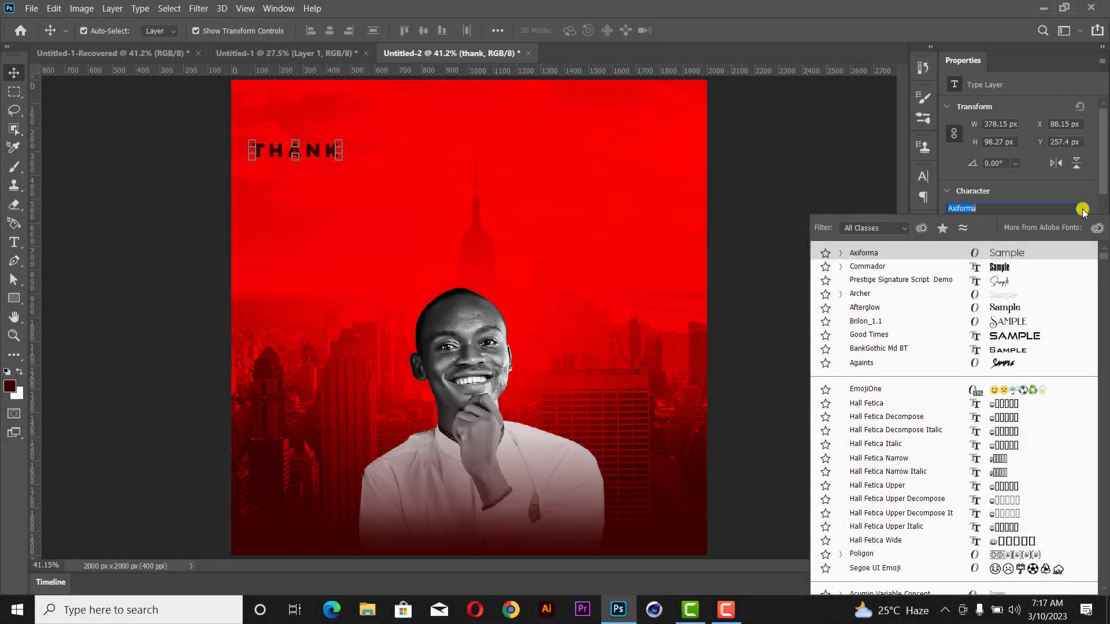
pyautogui.click(1013, 280)
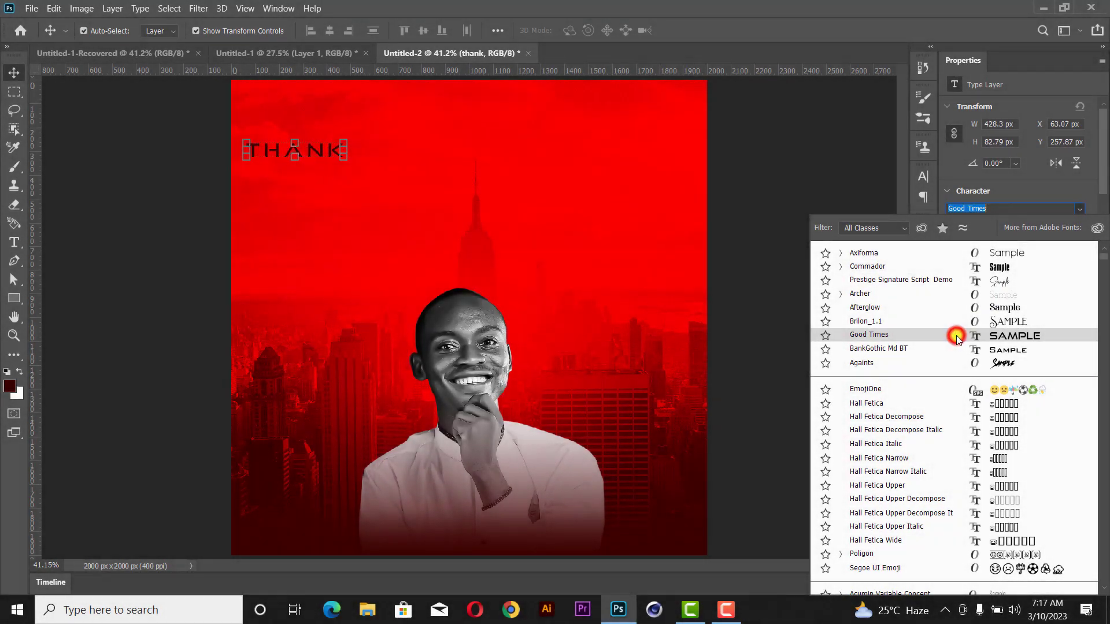
pyautogui.click(957, 338)
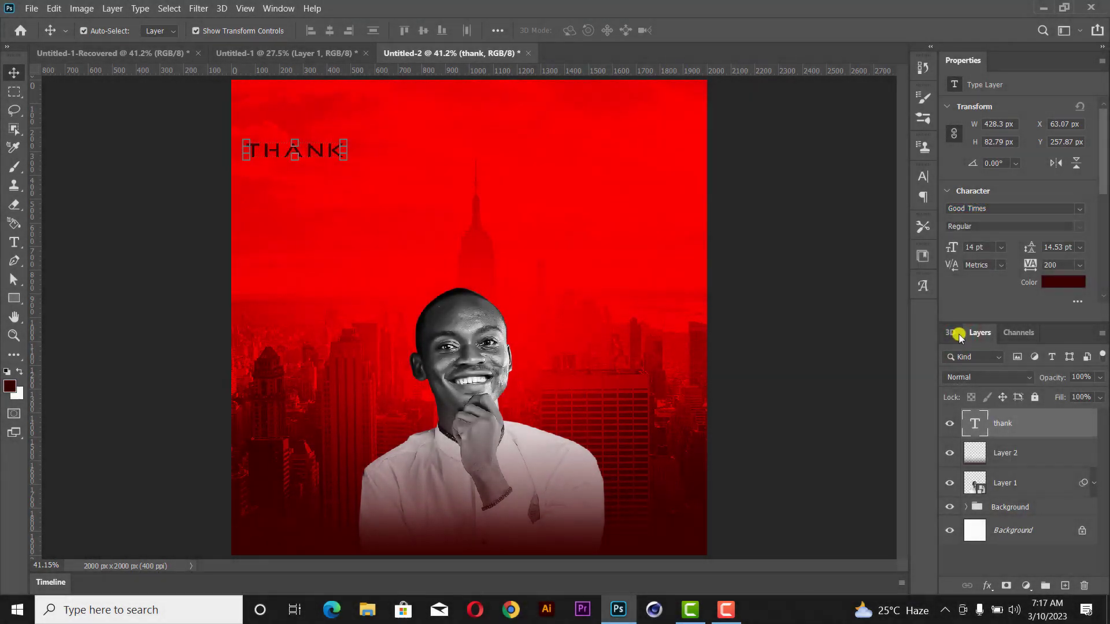
pyautogui.click(1079, 265)
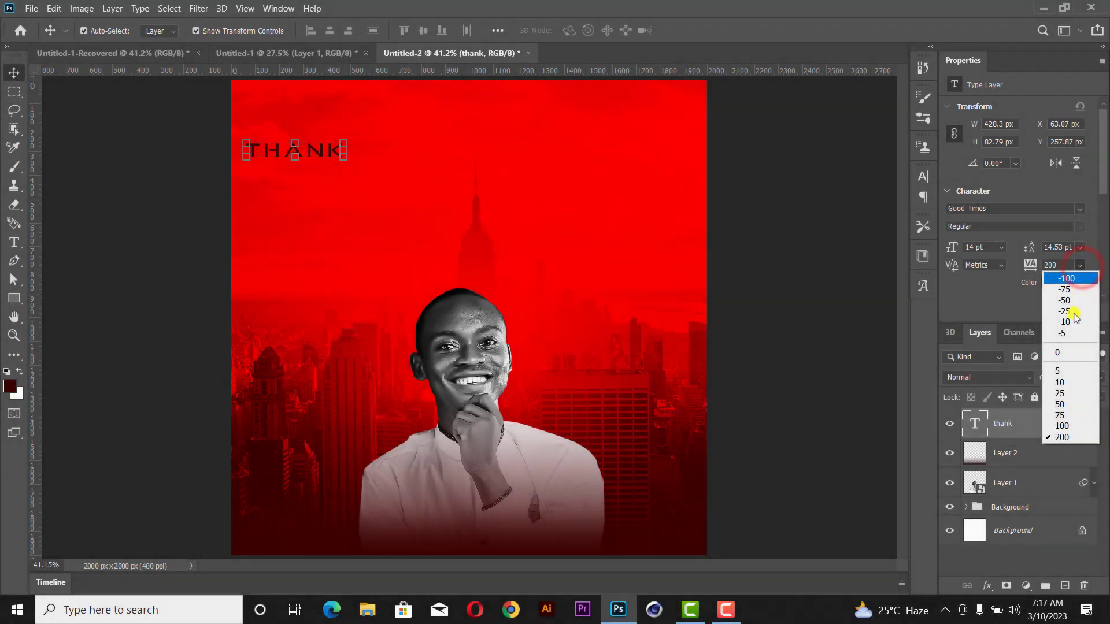
pyautogui.click(1060, 352)
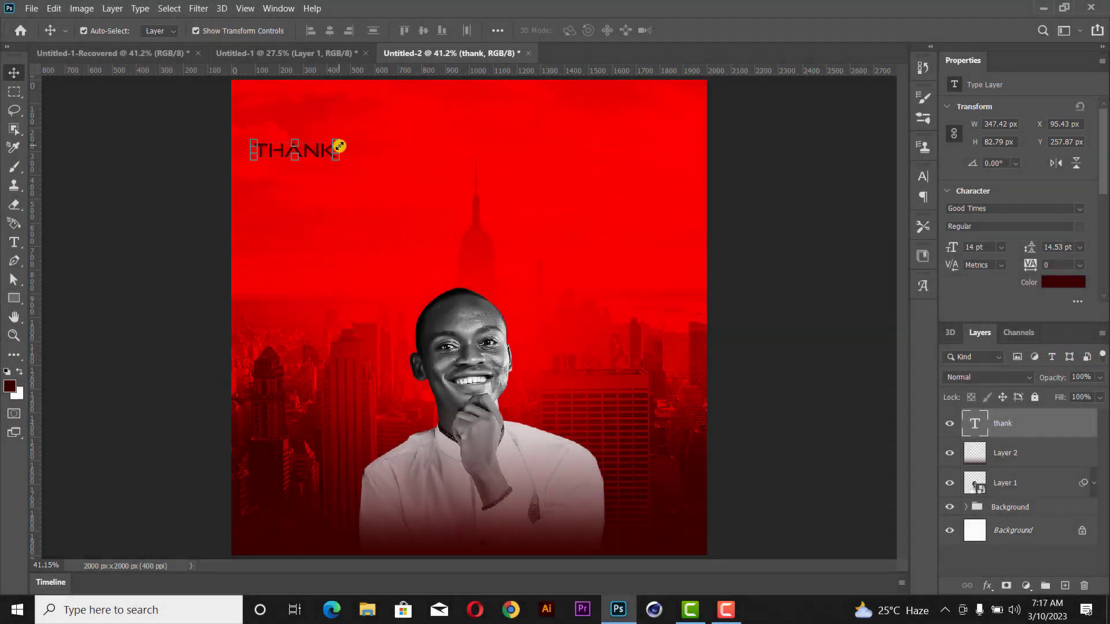
pyautogui.moveTo(339, 146); pyautogui.dragTo(531, 176)
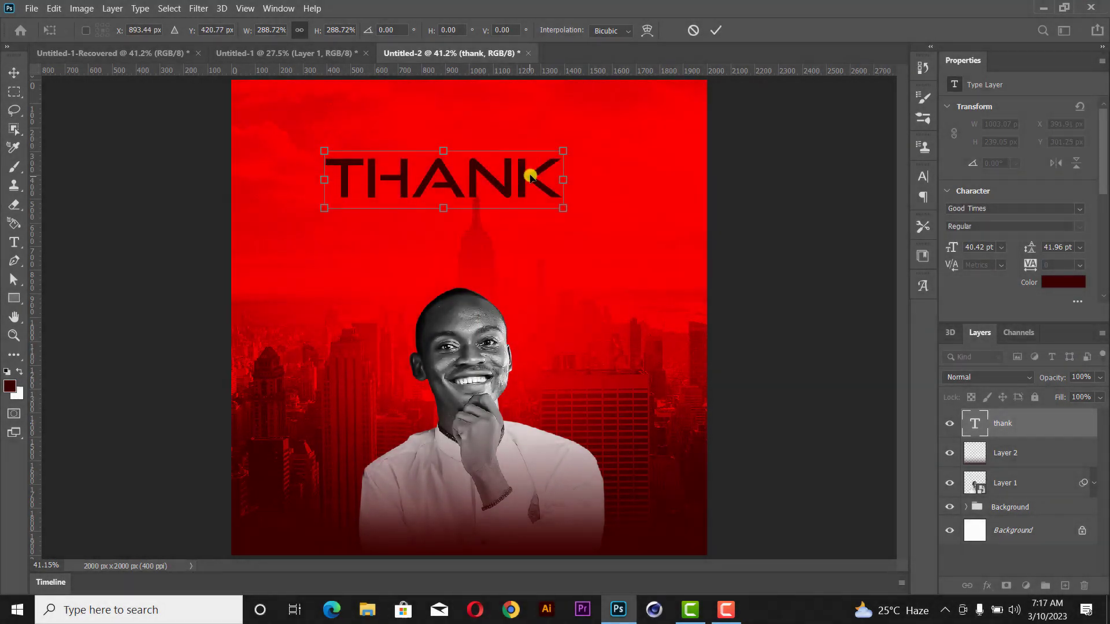
pyautogui.click(716, 31)
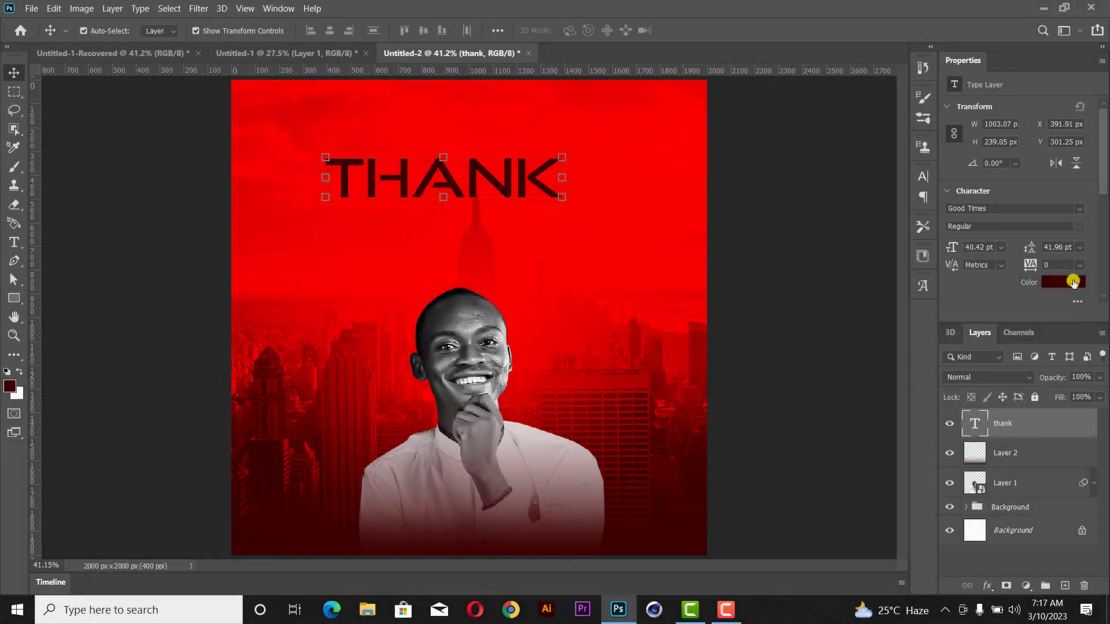
pyautogui.click(1064, 282)
# - Make THANK white (ffffff) and duplicate it onto a line below
pyautogui.write('ffffff')
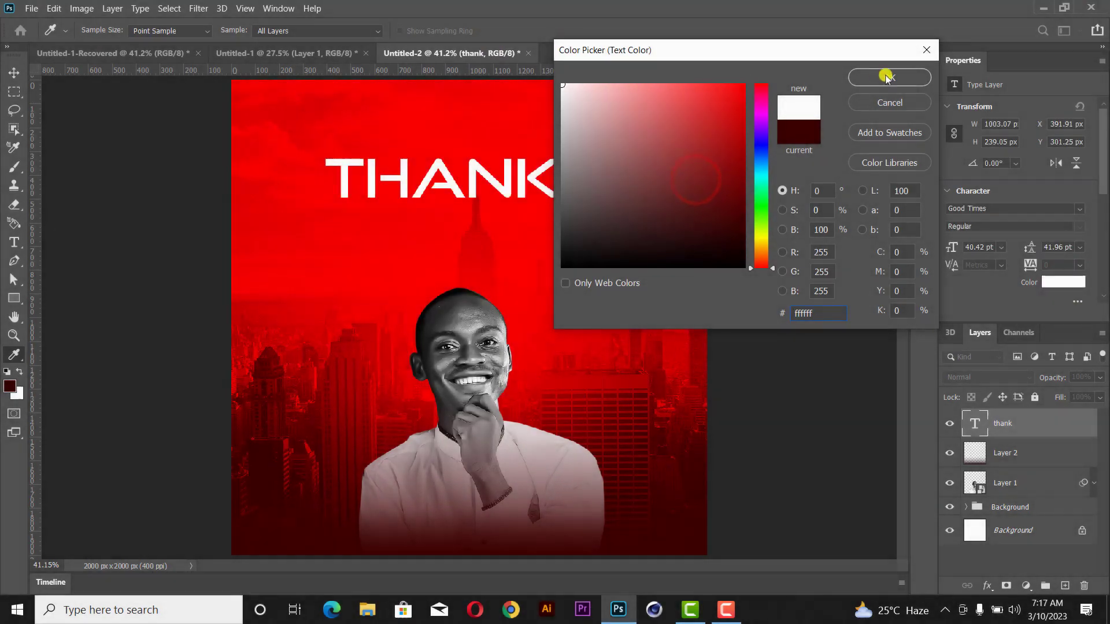
pyautogui.click(902, 78)
pyautogui.moveTo(472, 174); pyautogui.dragTo(473, 240)
# - Retype the duplicate as YOU and move it directly under THANK
pyautogui.press('t')
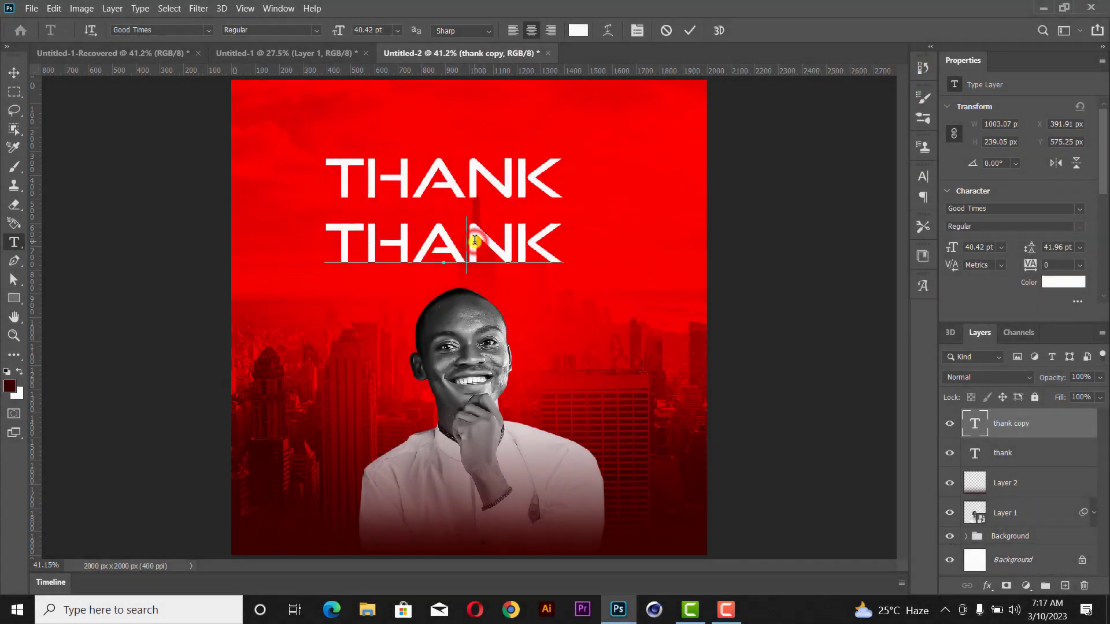
pyautogui.doubleClick(474, 239)
pyautogui.write('YOU')
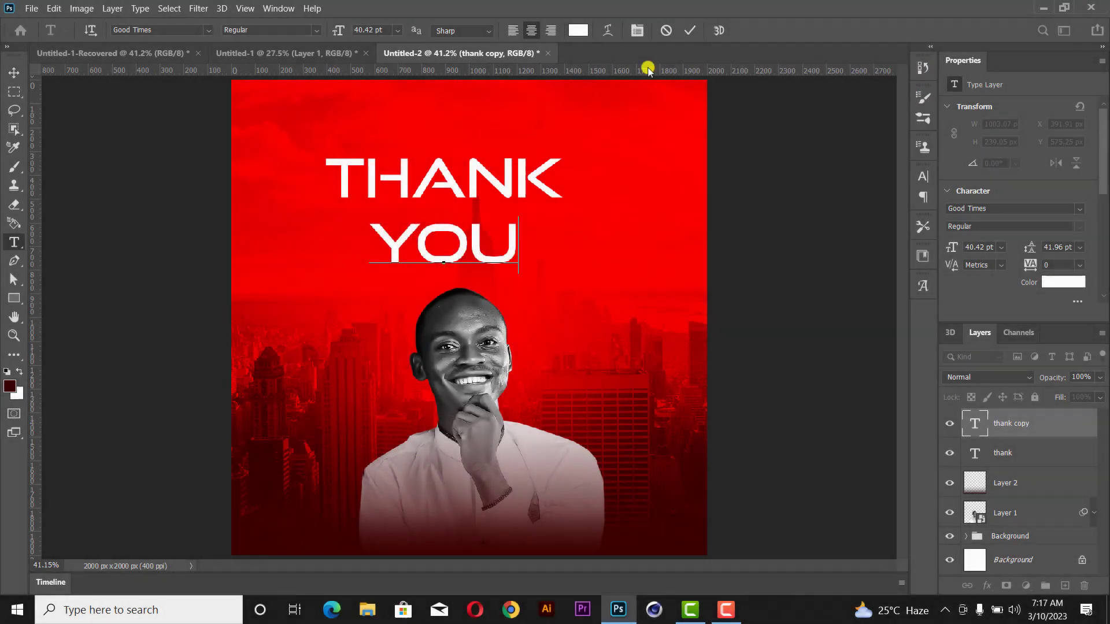
pyautogui.click(689, 30)
pyautogui.click(23, 73)
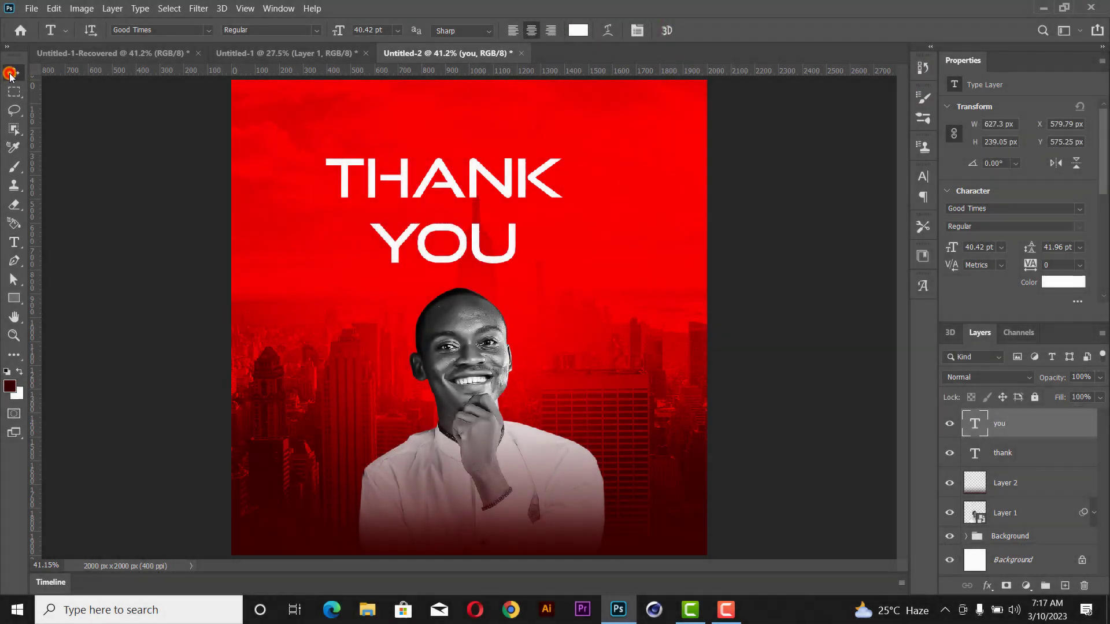
pyautogui.moveTo(390, 241); pyautogui.dragTo(353, 219)
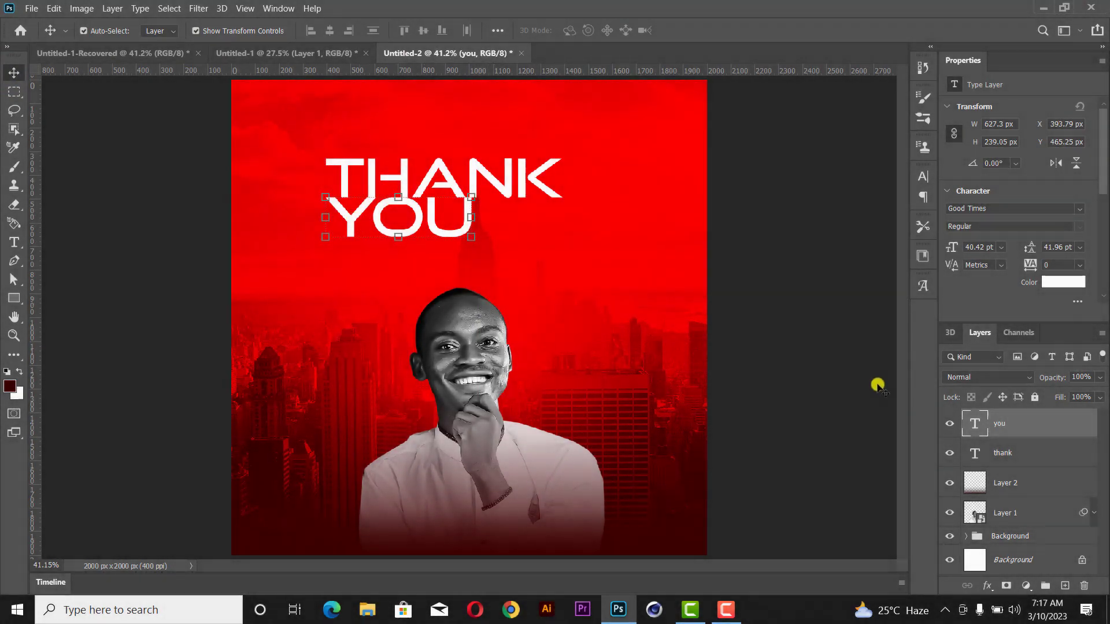
# - Convert the YOU text to a shape and drag its right anchor points to stretch the O
pyautogui.rightClick(1028, 431)
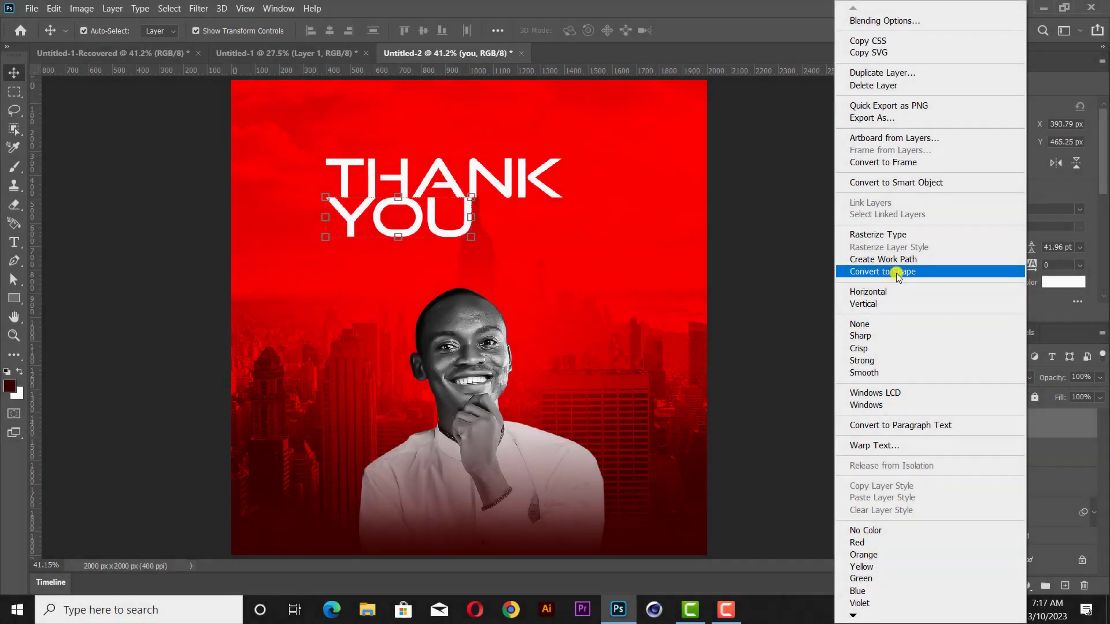
pyautogui.click(898, 273)
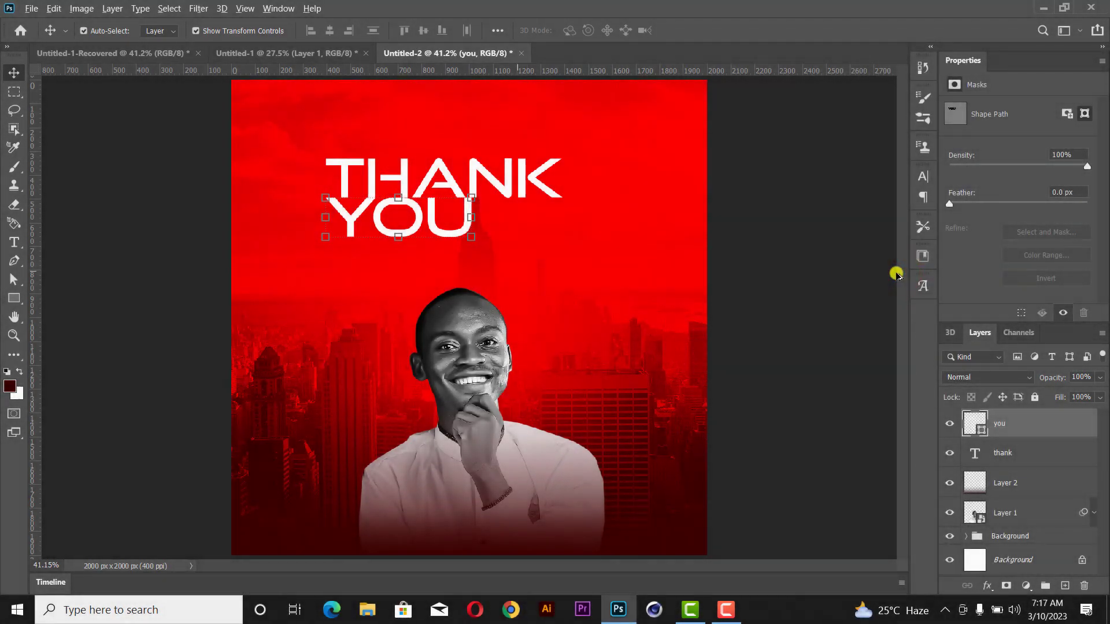
pyautogui.scroll(2, 659, 272)
pyautogui.click(15, 279)
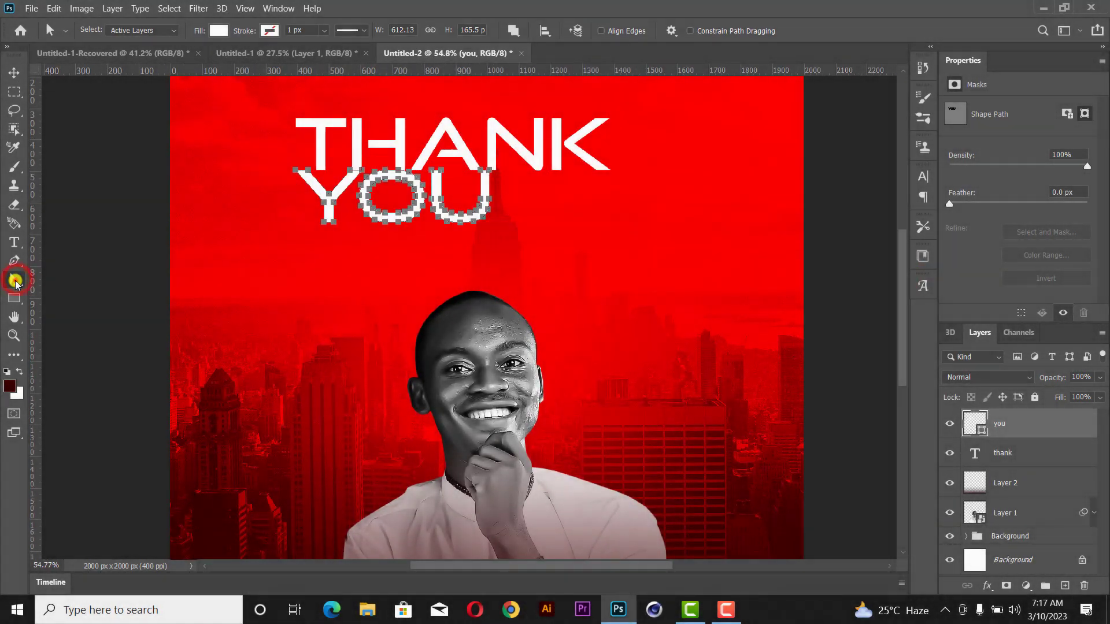
pyautogui.rightClick(15, 280)
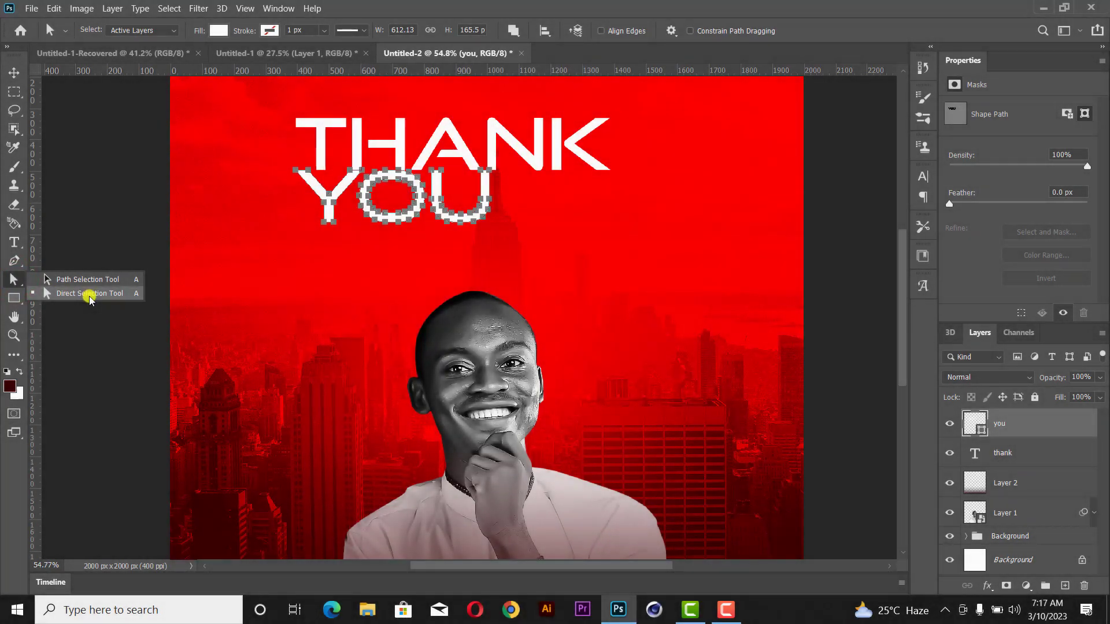
pyautogui.click(390, 160)
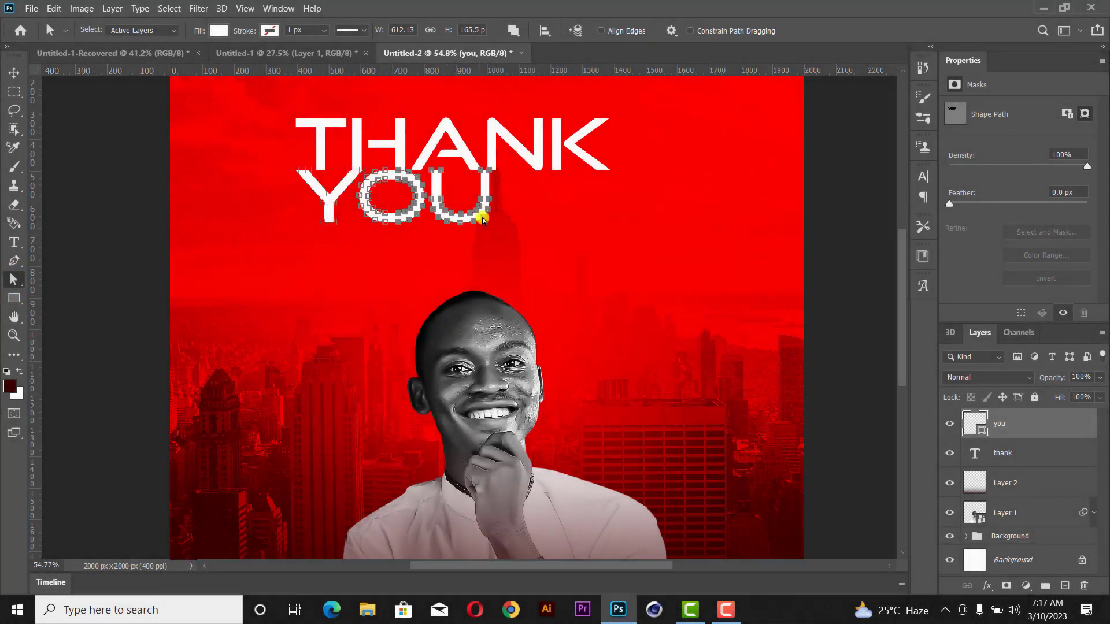
pyautogui.moveTo(486, 218); pyautogui.dragTo(596, 218)
# - Deselect the YOU shape and select the THANK text layer
pyautogui.click(11, 72)
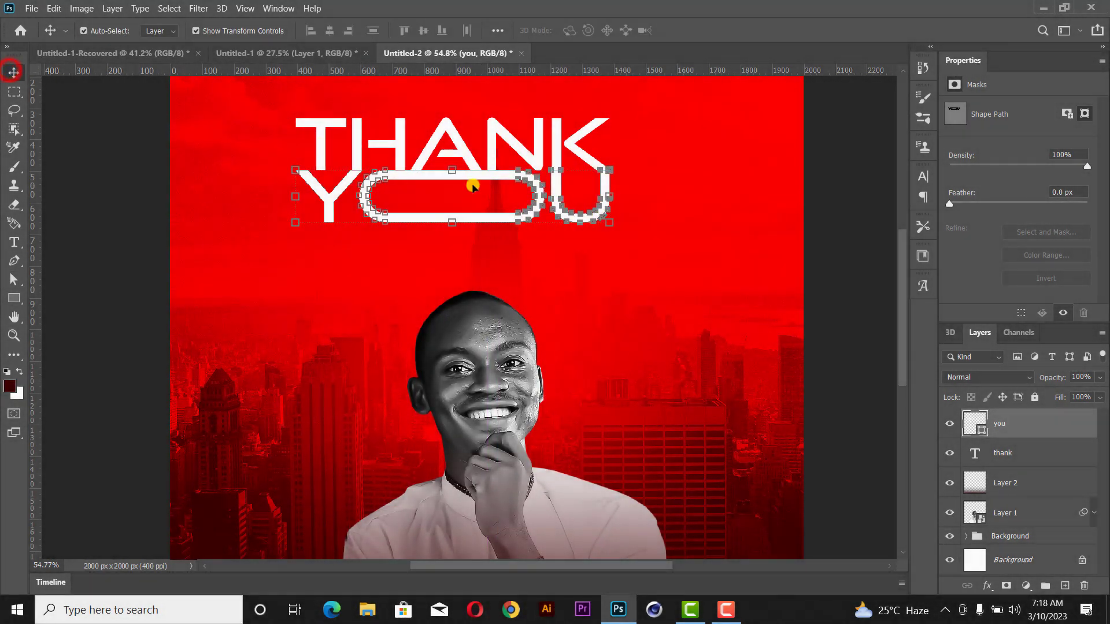
pyautogui.scroll(-1, 621, 219)
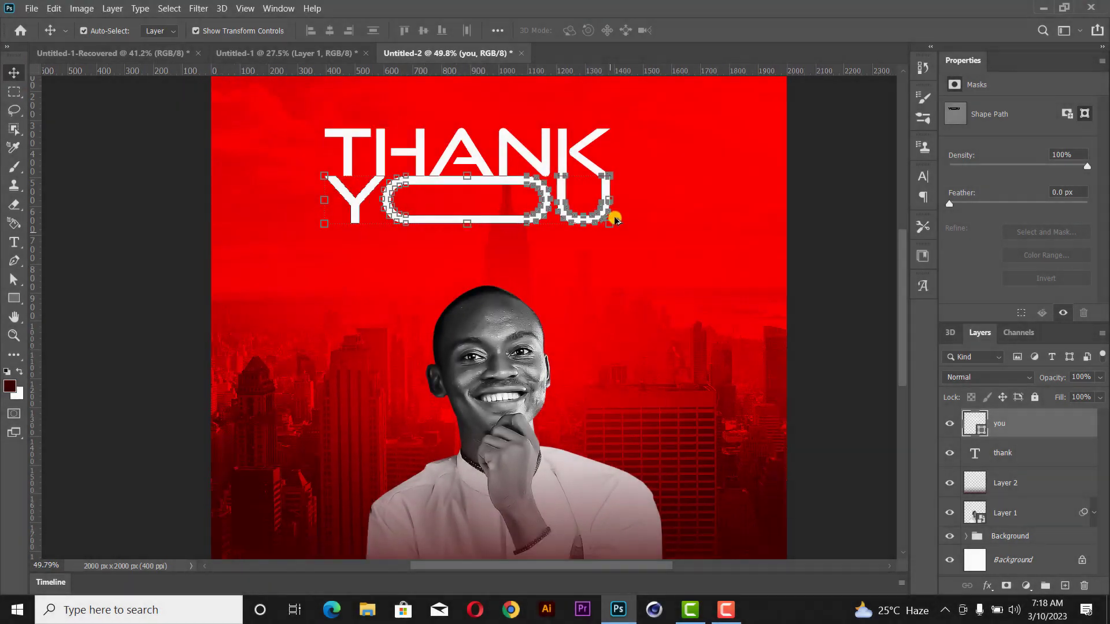
pyautogui.scroll(-1, 466, 158)
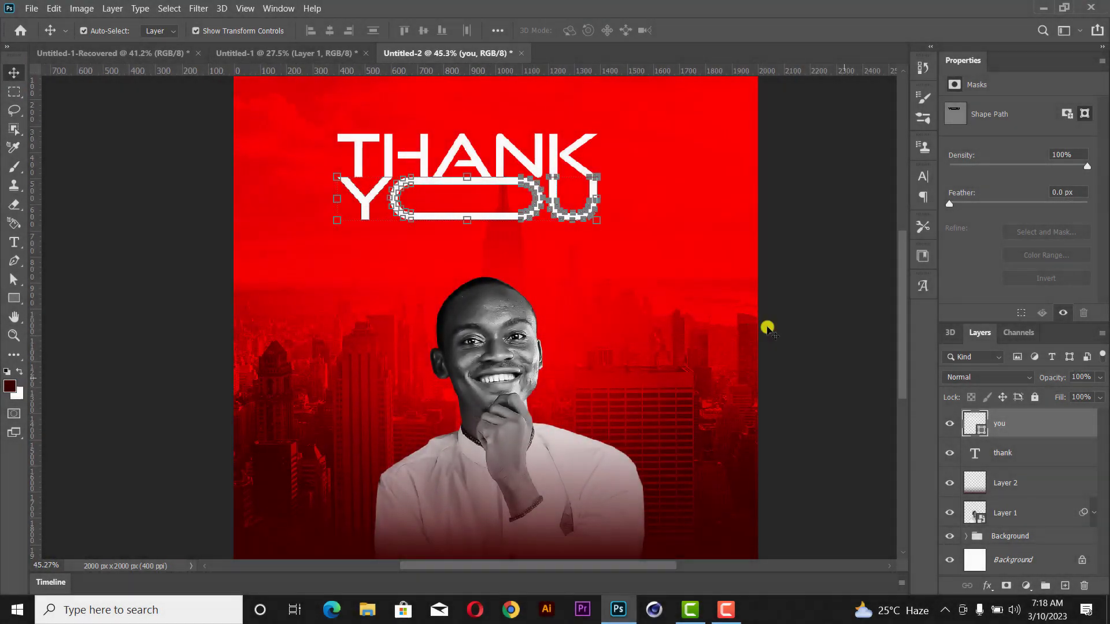
pyautogui.click(830, 364)
pyautogui.scroll(2, 546, 185)
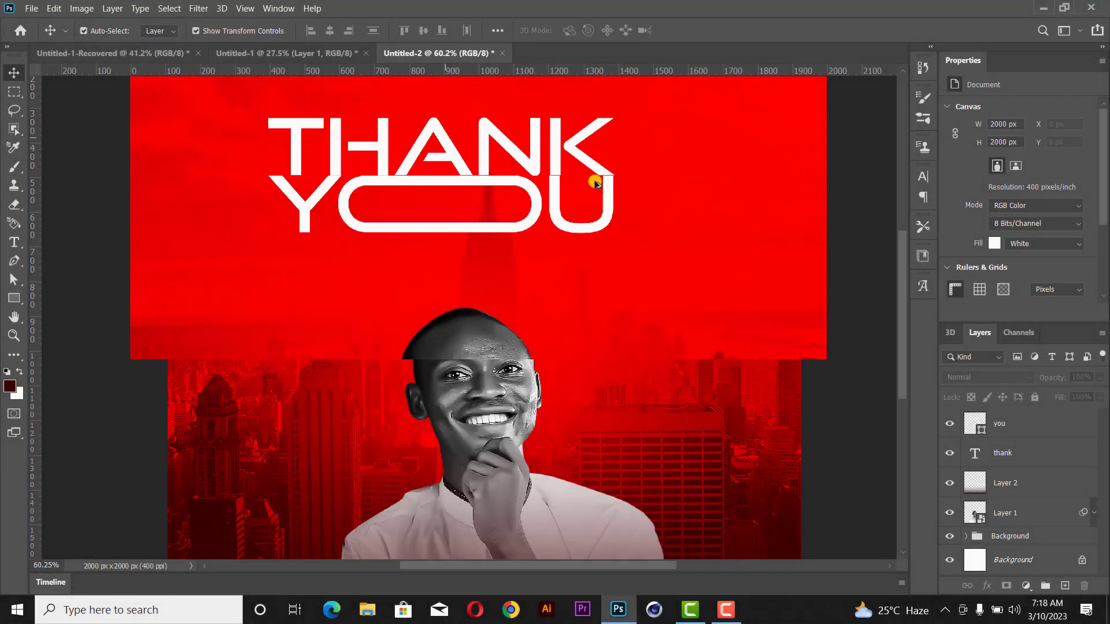
pyautogui.click(549, 152)
# - Move THANK and YOU together, group them, and duplicate the group named 'Text'
pyautogui.keyDown('shift'); pyautogui.click(570, 233); pyautogui.keyUp('shift')
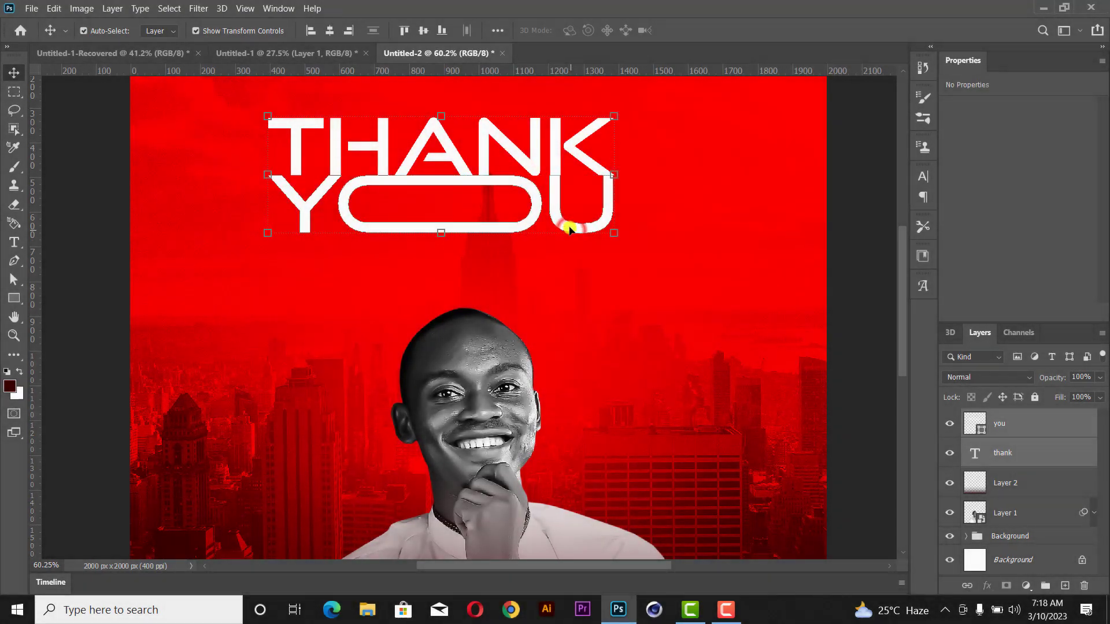
pyautogui.moveTo(571, 233); pyautogui.dragTo(610, 247)
pyautogui.hotkey('ctrl', 'g')
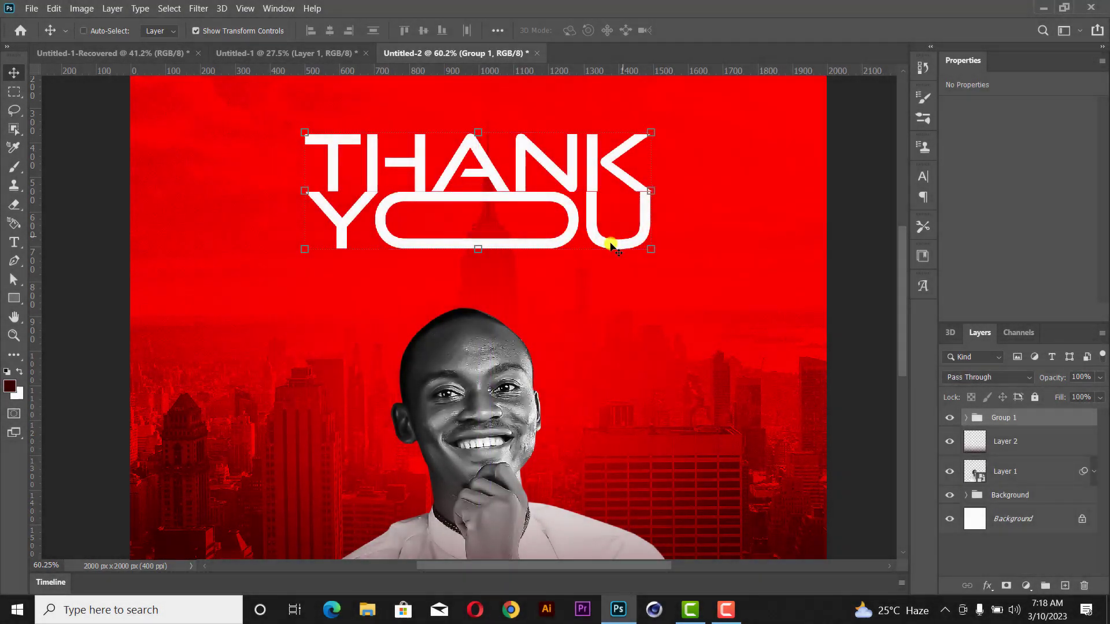
pyautogui.hotkey('ctrl', 'j')
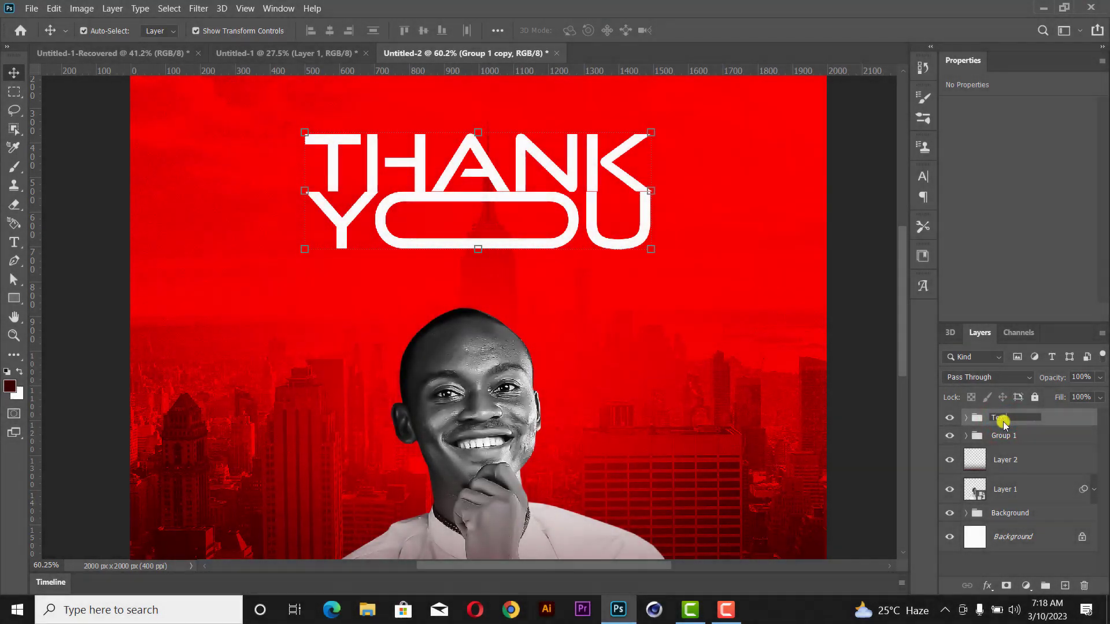
pyautogui.press('Return')
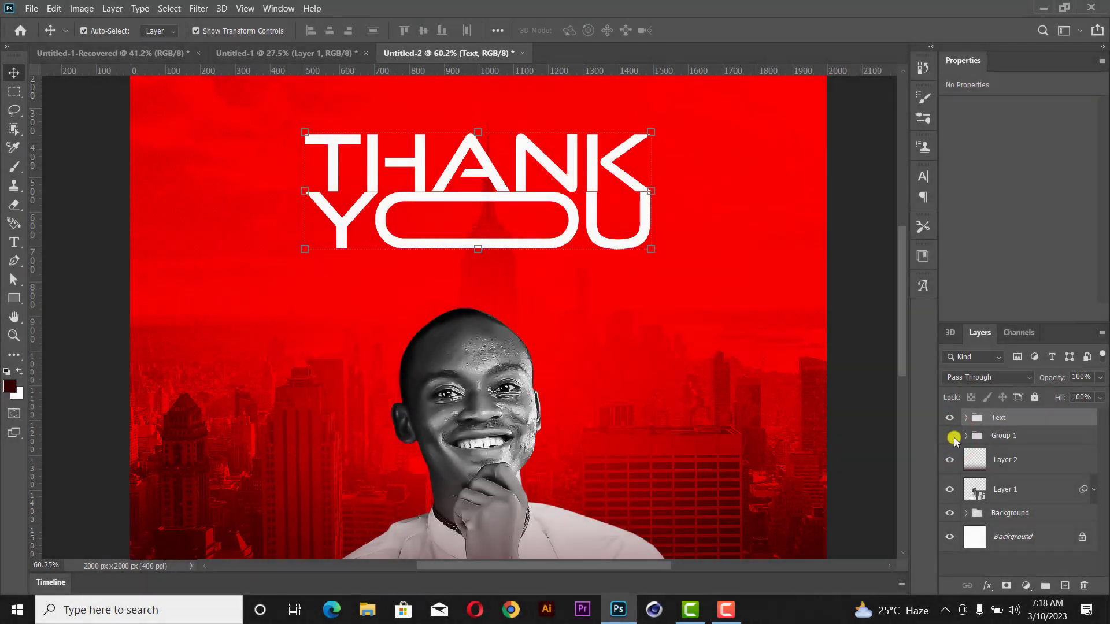
# - Merge the Text group into one layer and nudge it lower to Y 425 px
pyautogui.rightClick(1013, 419)
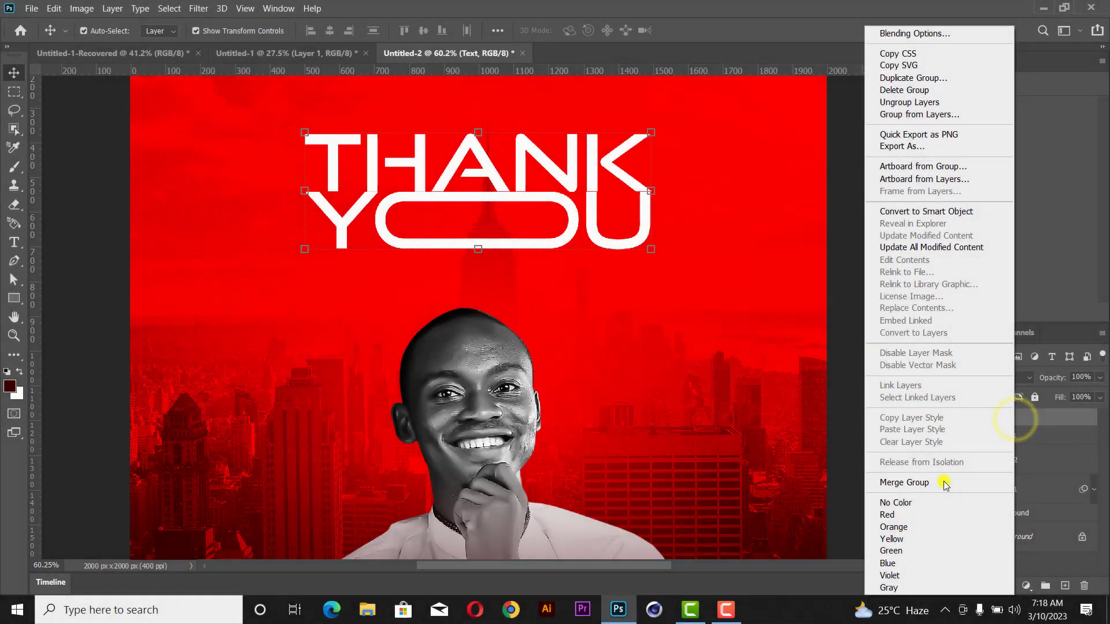
pyautogui.click(942, 483)
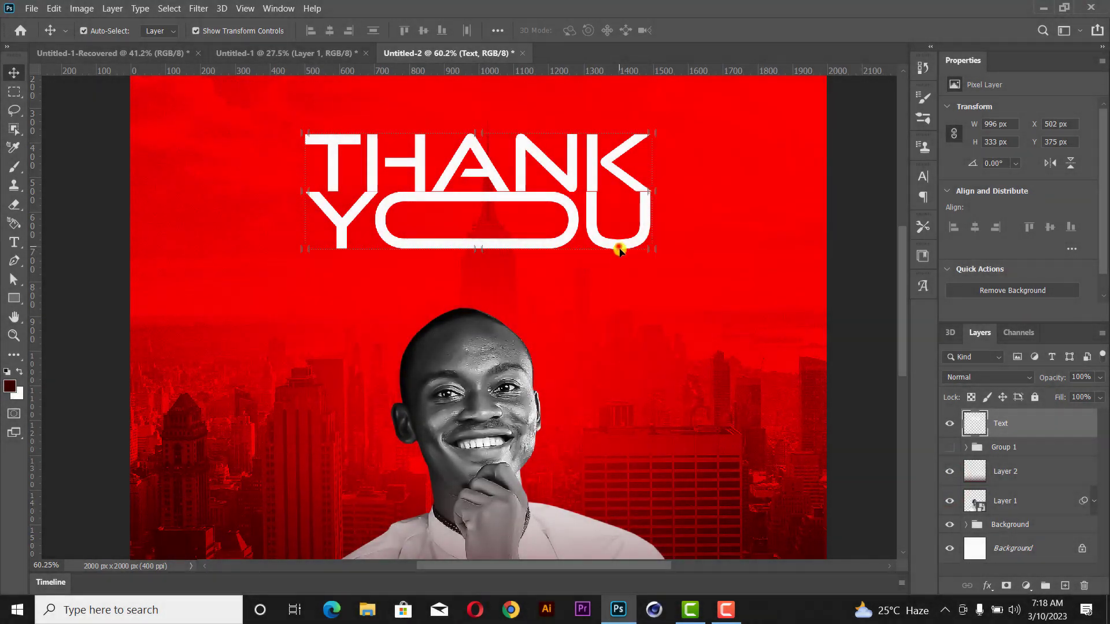
pyautogui.moveTo(619, 250); pyautogui.dragTo(619, 267)
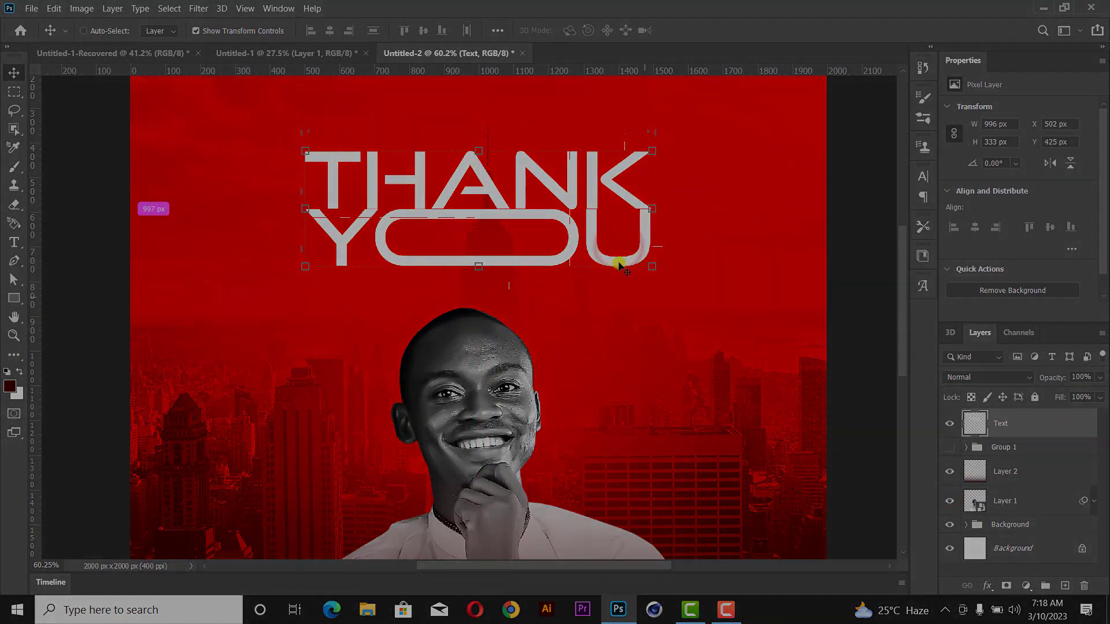
pyautogui.rightClick(1020, 425)
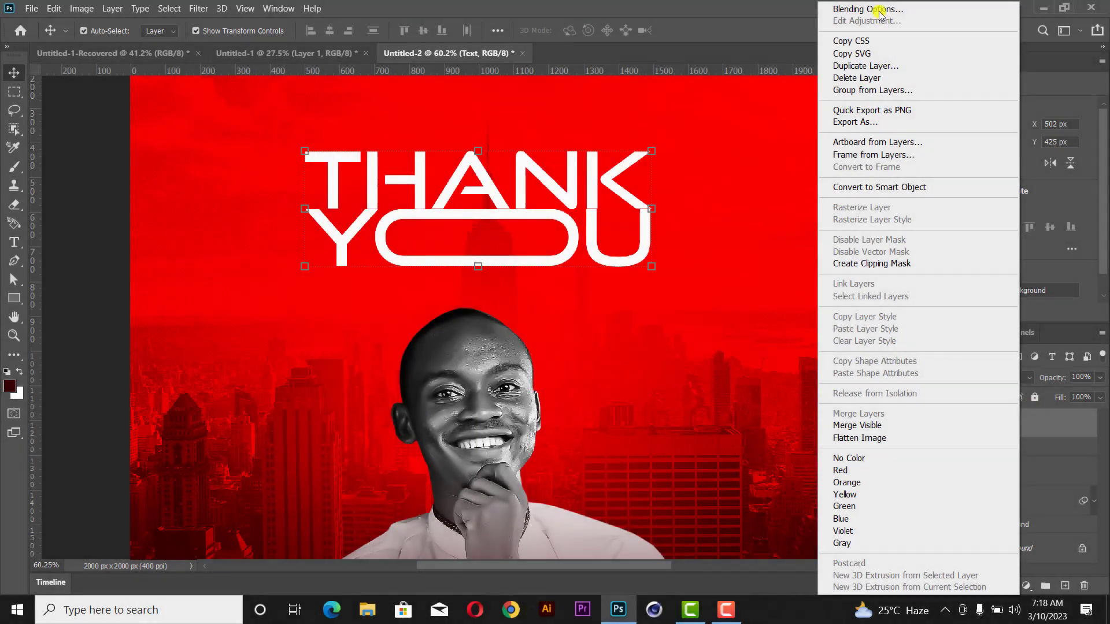
# - Turn on Bevel & Emboss with Contour for the Text layer and raise Depth to 657%
pyautogui.click(880, 10)
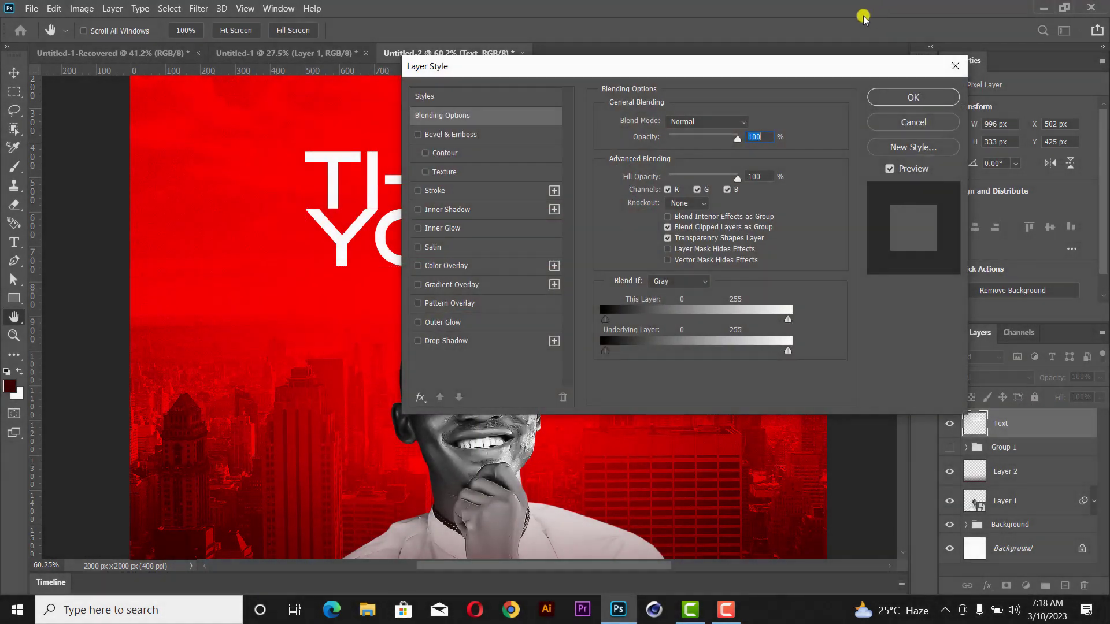
pyautogui.click(439, 134)
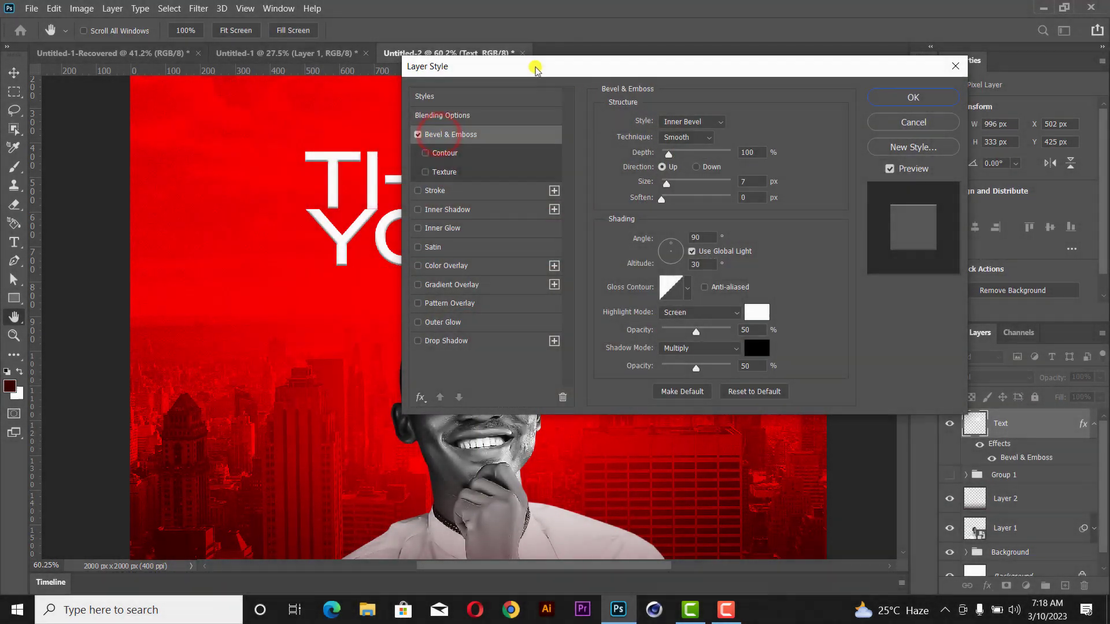
pyautogui.moveTo(538, 66); pyautogui.dragTo(717, 35)
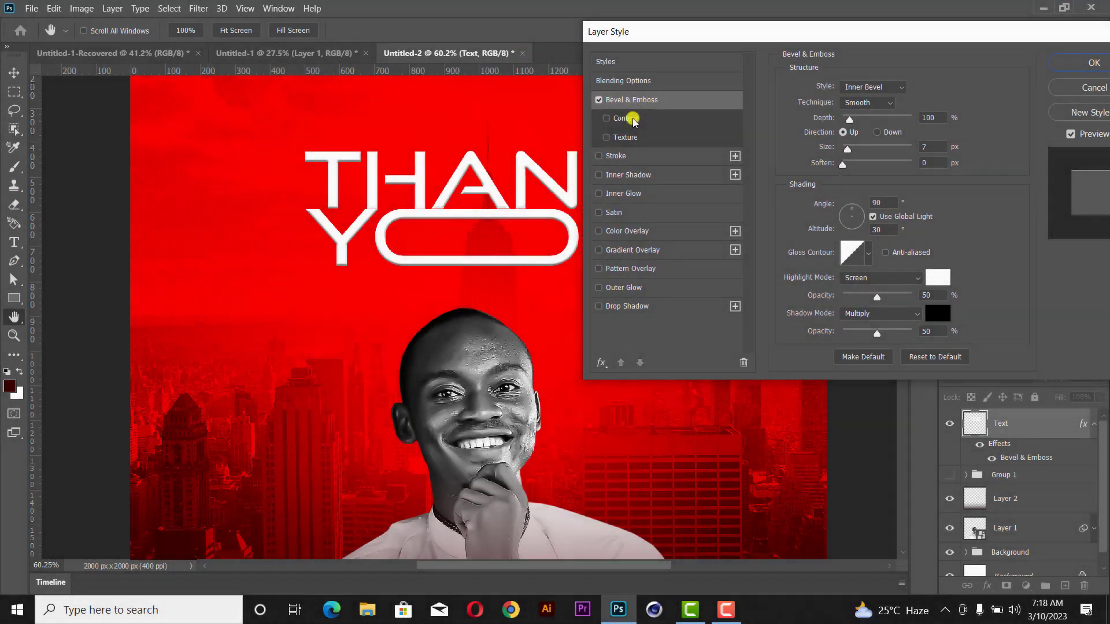
pyautogui.click(607, 118)
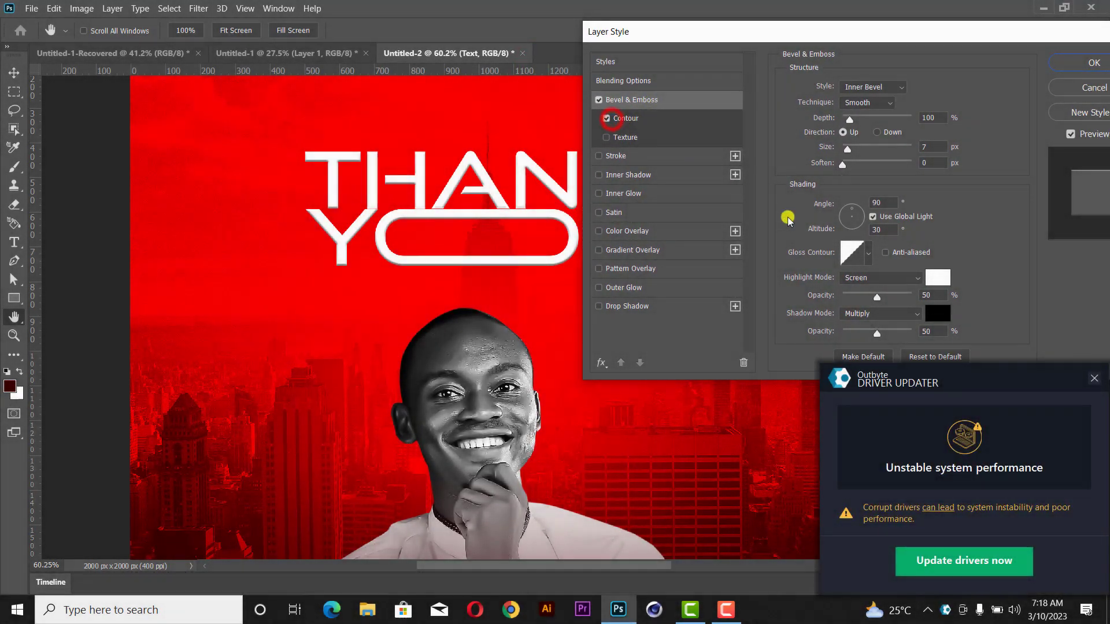
pyautogui.click(1089, 382)
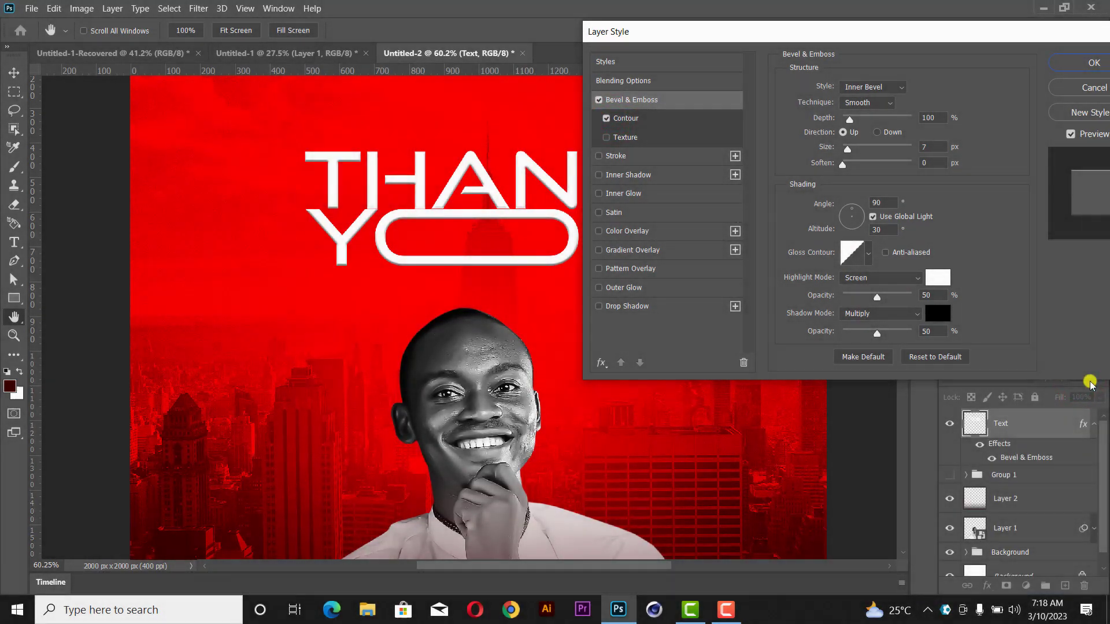
pyautogui.click(849, 119)
pyautogui.moveTo(849, 122); pyautogui.dragTo(886, 119)
# - Set the bevel Style to Emboss, keep Smooth technique, and widen Size to 49 px
pyautogui.click(870, 87)
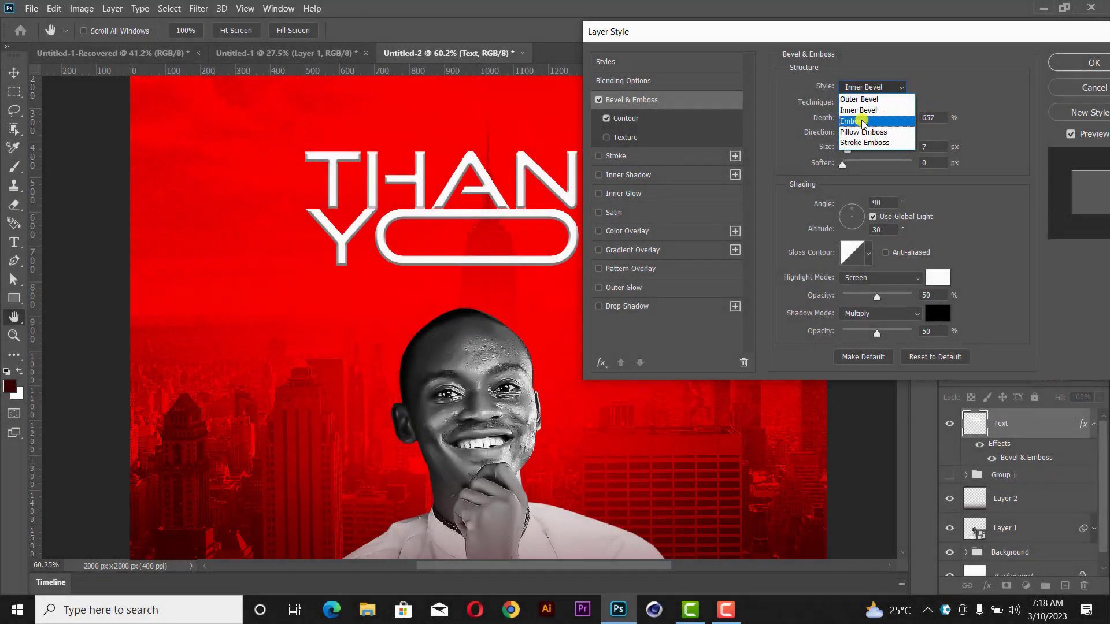
pyautogui.click(862, 121)
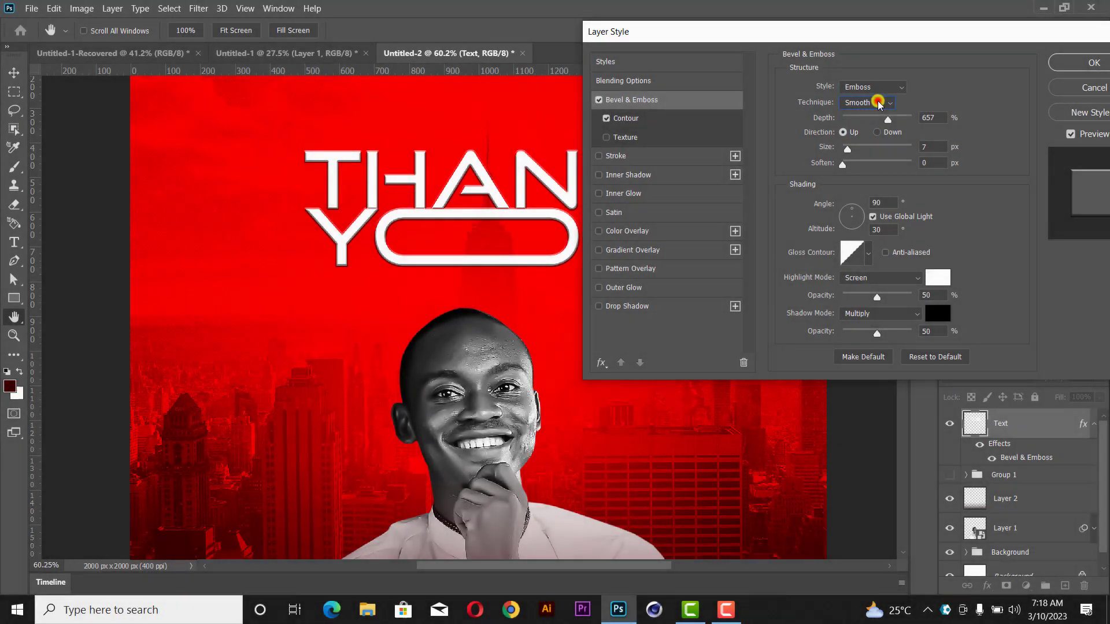
pyautogui.click(875, 103)
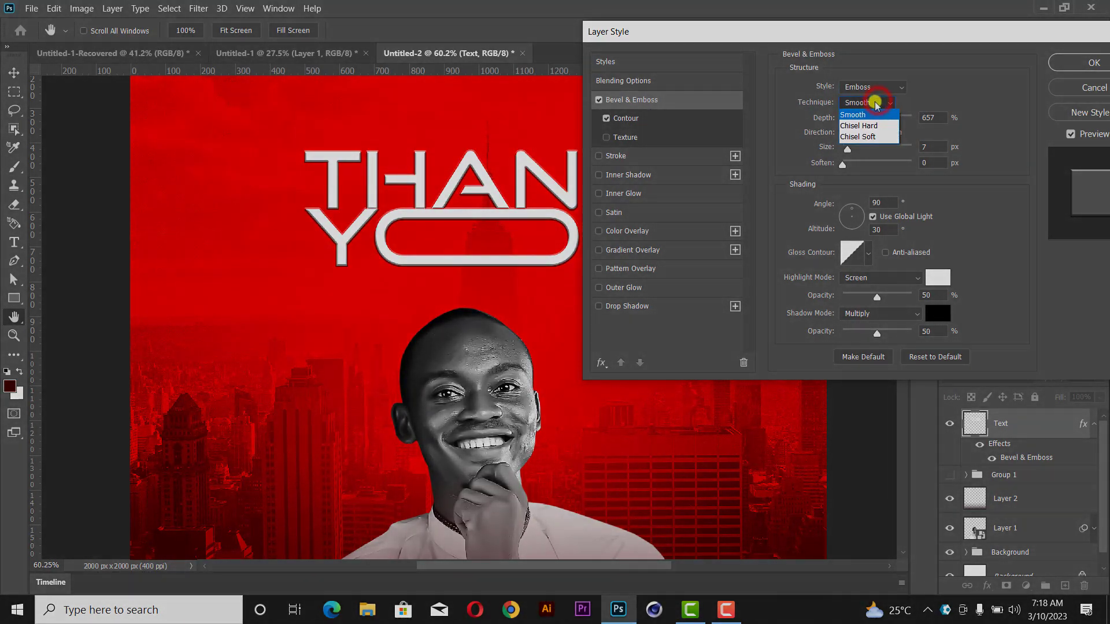
pyautogui.click(862, 114)
pyautogui.click(847, 149)
pyautogui.moveTo(847, 150)
pyautogui.mouseDown()
pyautogui.moveTo(876, 148)
pyautogui.moveTo(860, 144)
pyautogui.moveTo(844, 164)
pyautogui.moveTo(884, 161)
pyautogui.moveTo(845, 163)
pyautogui.mouseUp()
pyautogui.click(845, 165)
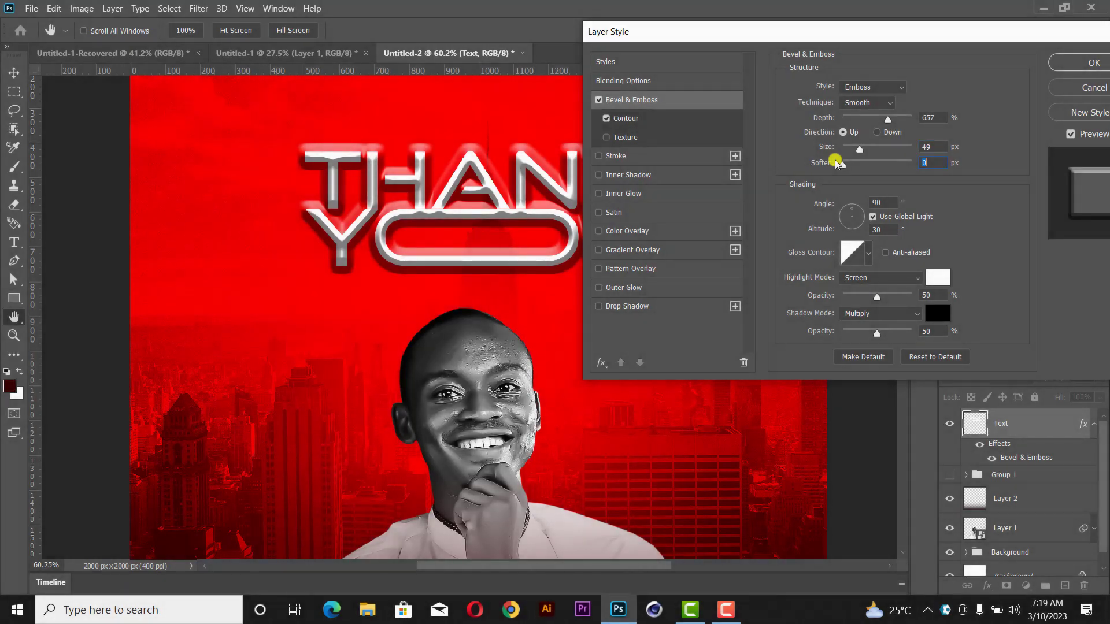
pyautogui.click(869, 253)
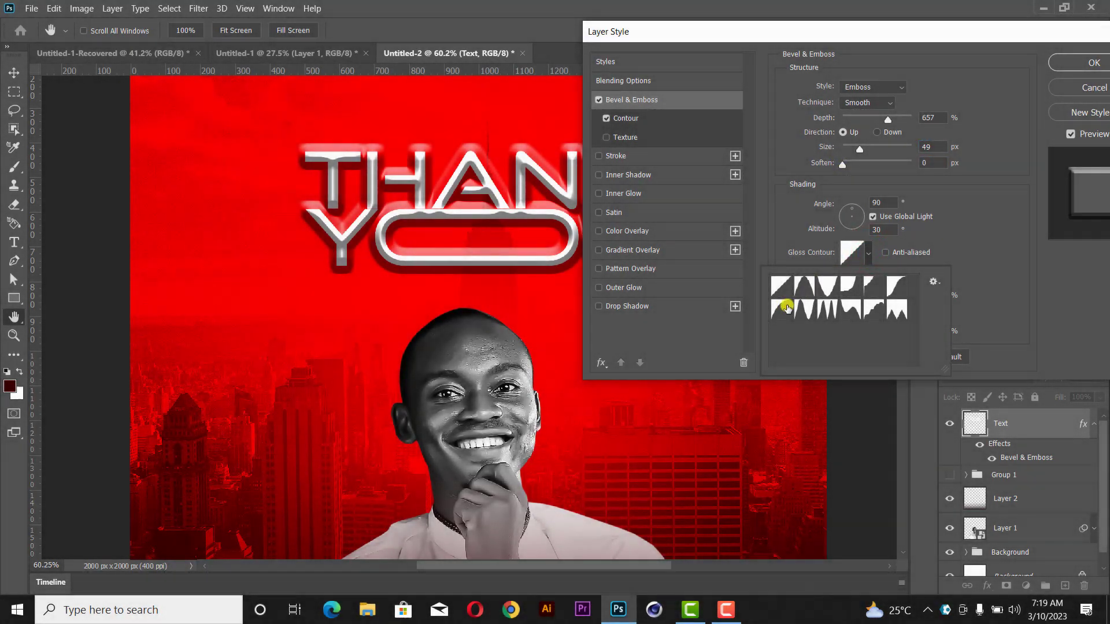
# - Pick a steeper Gloss Contour and set the lighting angle to 98° with altitude 32
pyautogui.click(784, 308)
pyautogui.click(807, 307)
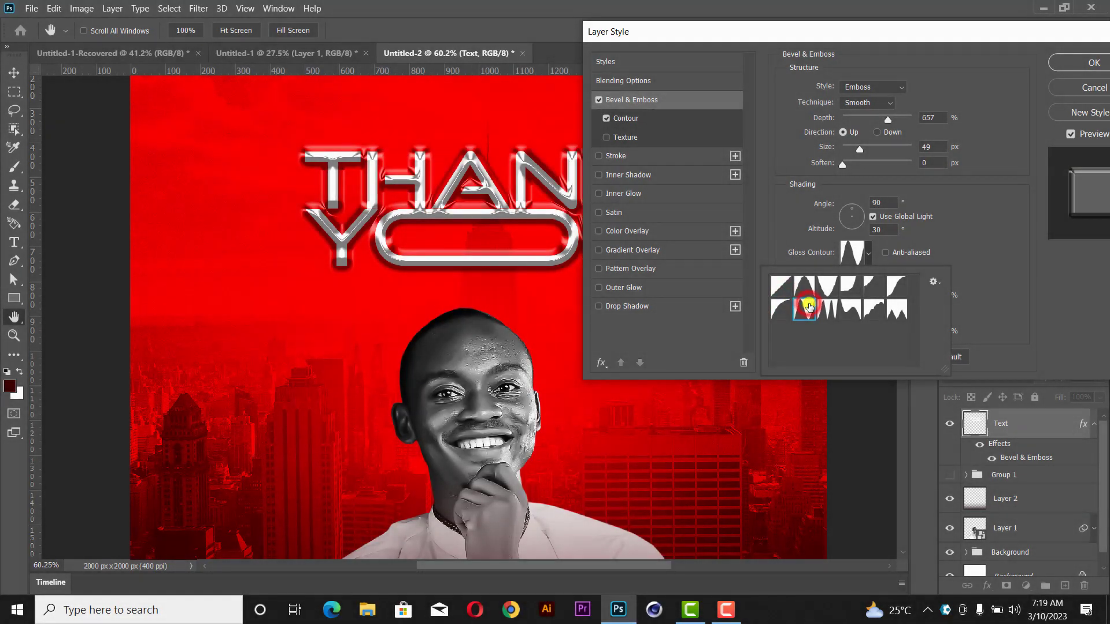
pyautogui.click(851, 211)
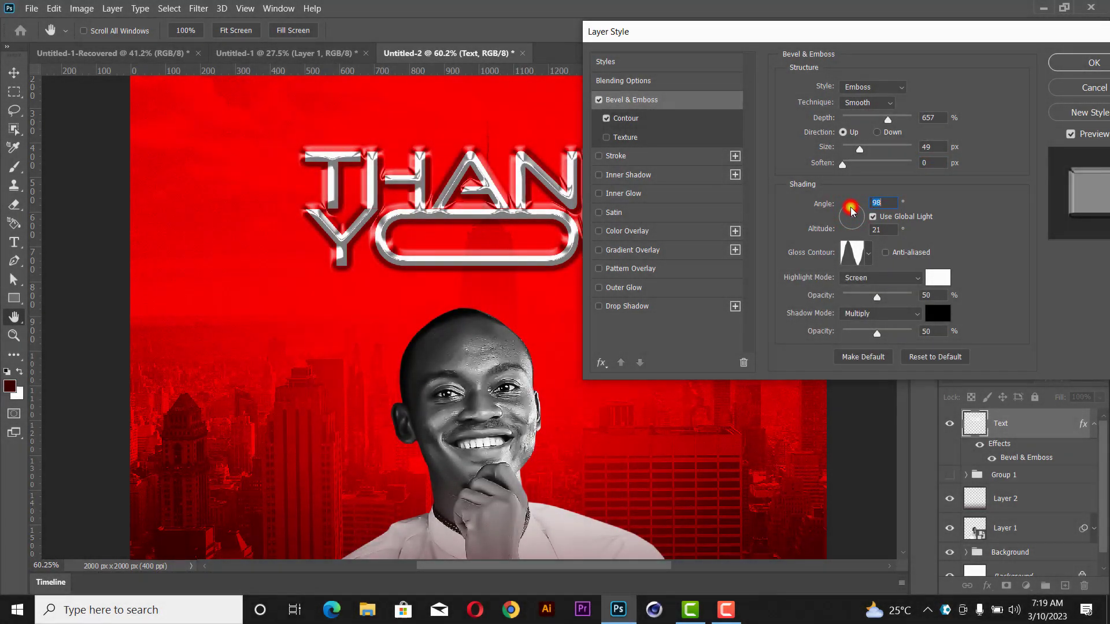
pyautogui.click(846, 204)
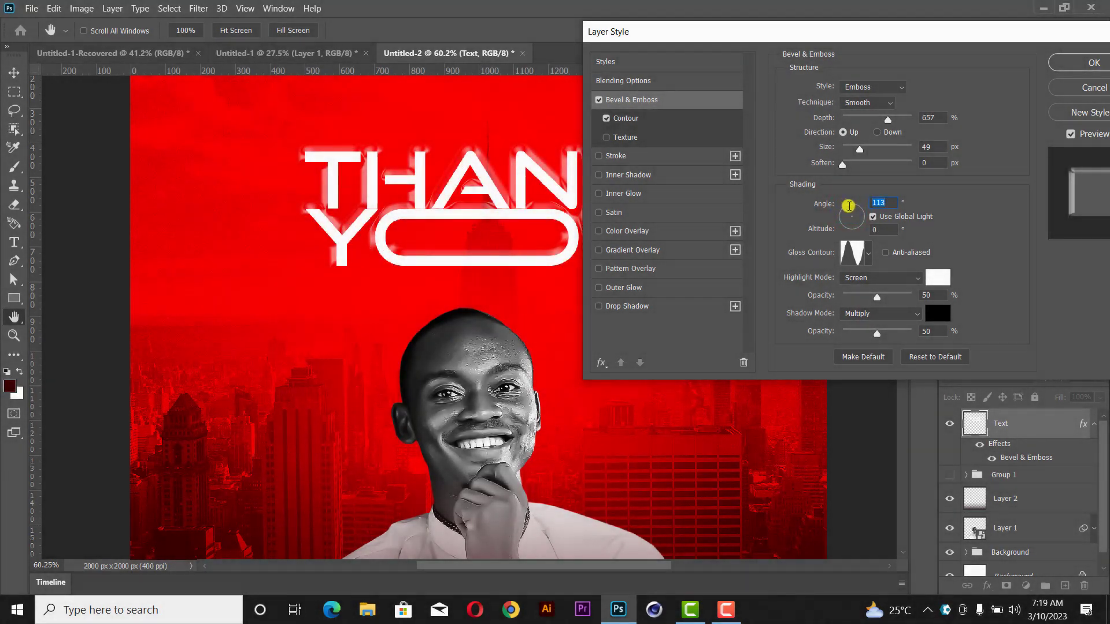
pyautogui.click(852, 208)
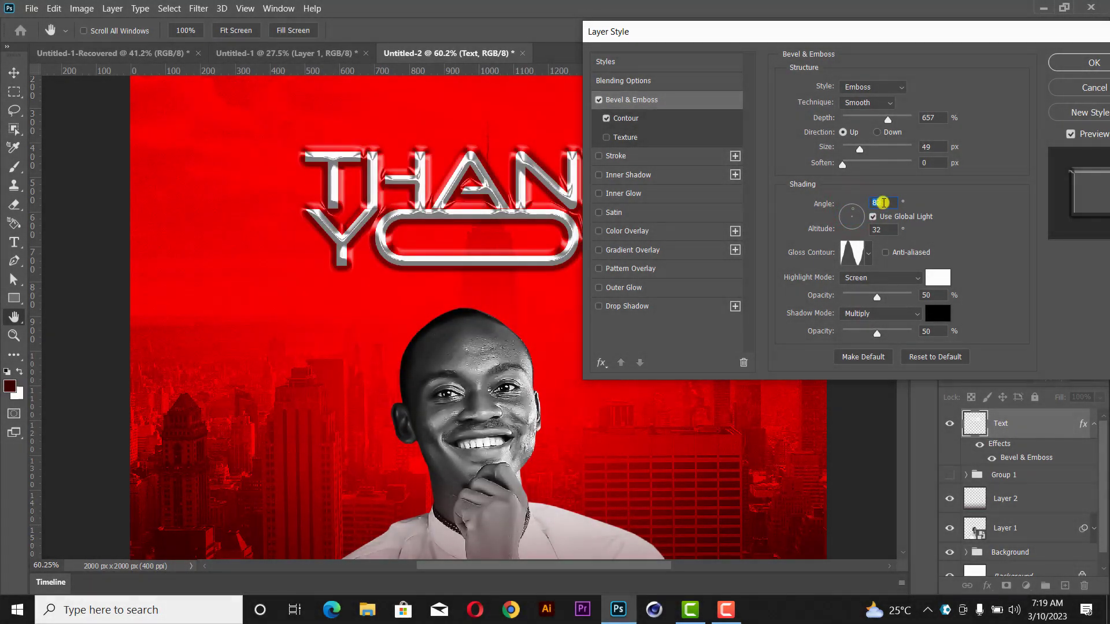
pyautogui.click(855, 202)
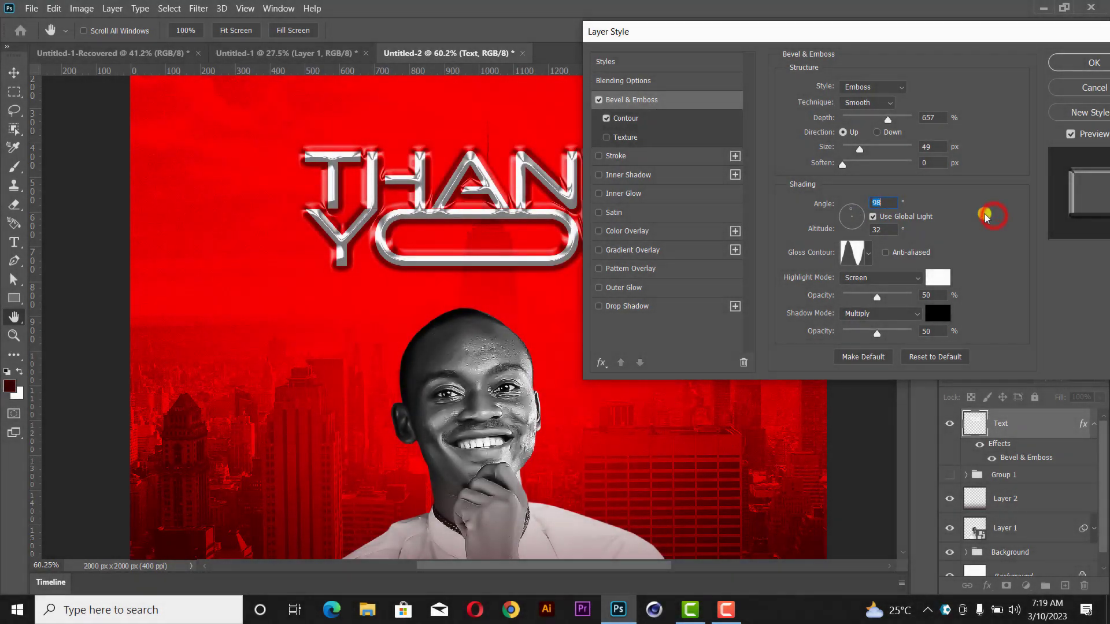
# - Set the bevel Size to 62 px and Depth to 542%
pyautogui.click(863, 148)
pyautogui.moveTo(865, 150); pyautogui.dragTo(862, 149)
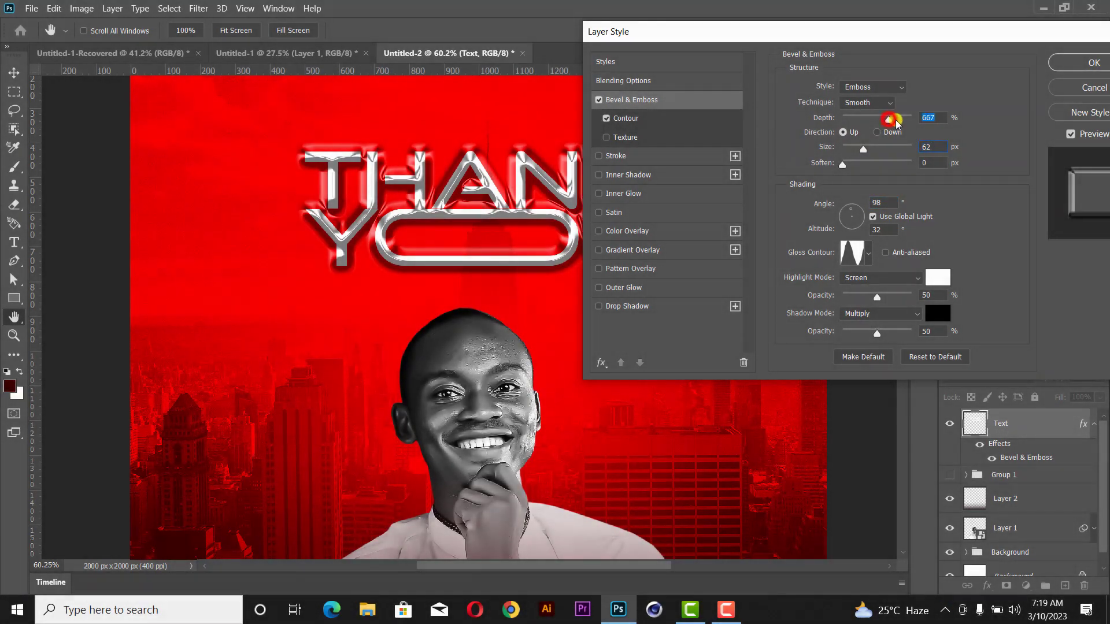
pyautogui.moveTo(887, 120)
pyautogui.mouseDown()
pyautogui.moveTo(847, 120)
pyautogui.moveTo(895, 123)
pyautogui.moveTo(881, 122)
pyautogui.mouseUp()
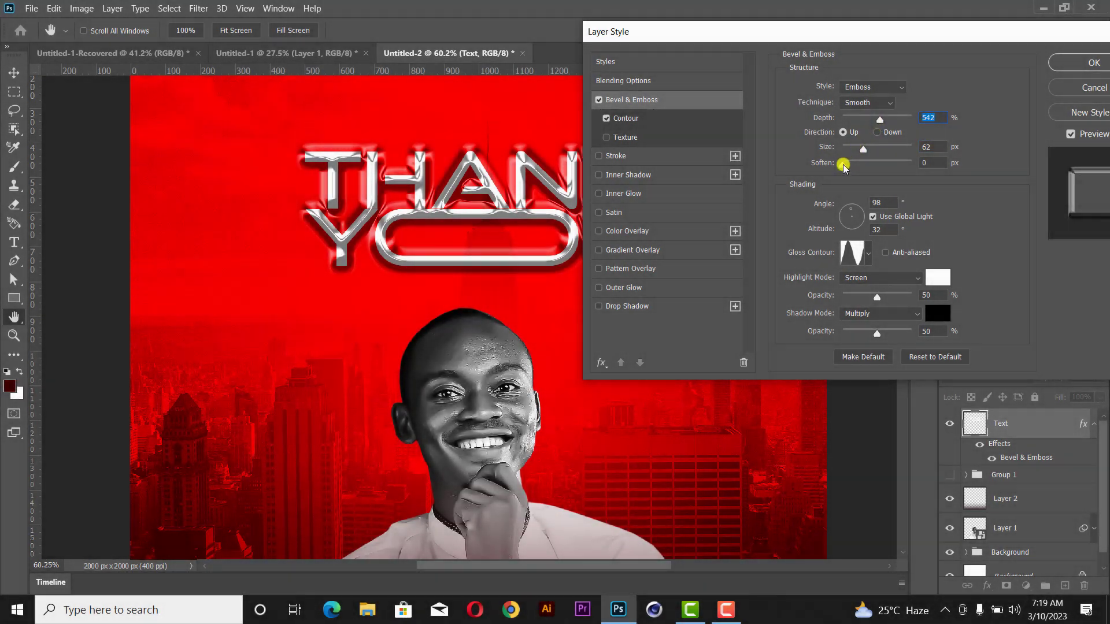
pyautogui.moveTo(842, 164); pyautogui.dragTo(743, 161)
# - Try the Chisel techniques, settle on Smooth, and apply the bevel style
pyautogui.click(889, 104)
pyautogui.click(873, 121)
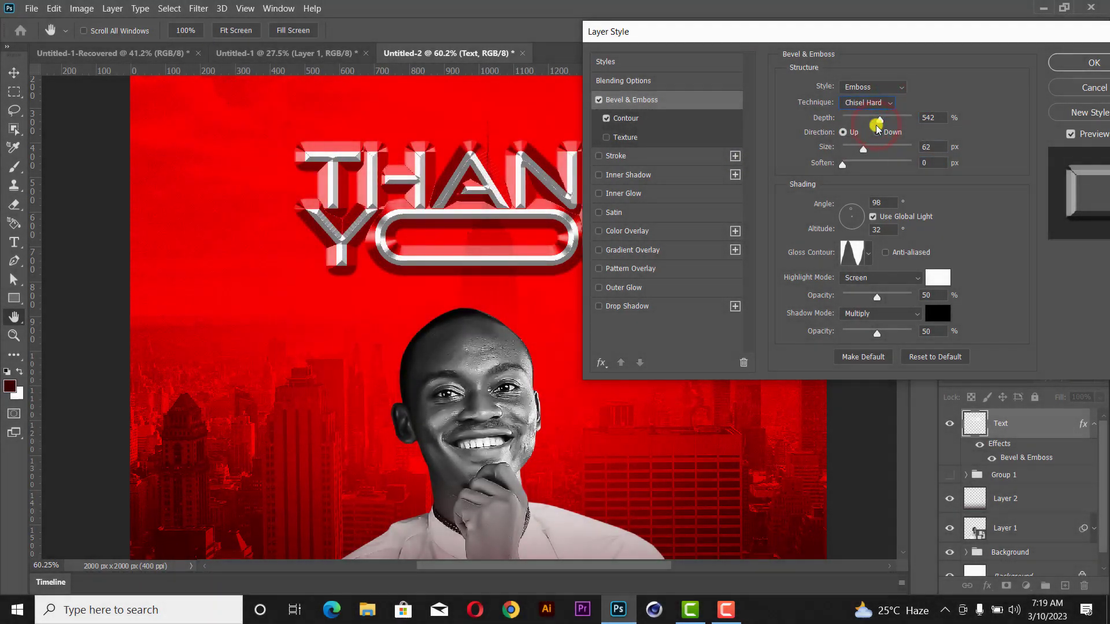
pyautogui.click(878, 103)
pyautogui.click(877, 111)
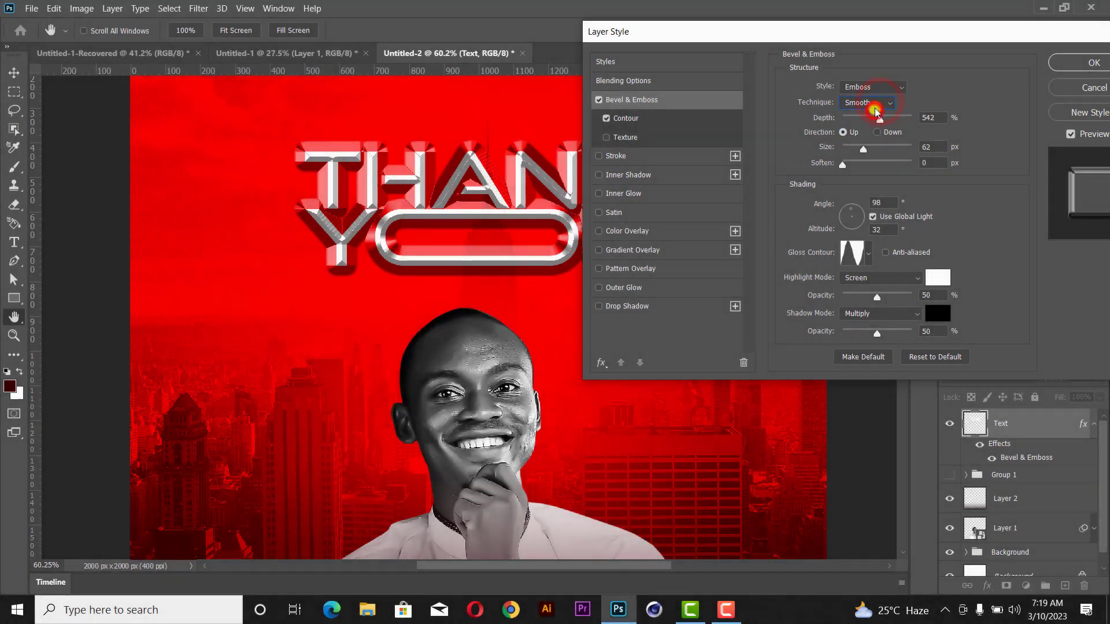
pyautogui.click(877, 103)
pyautogui.click(879, 132)
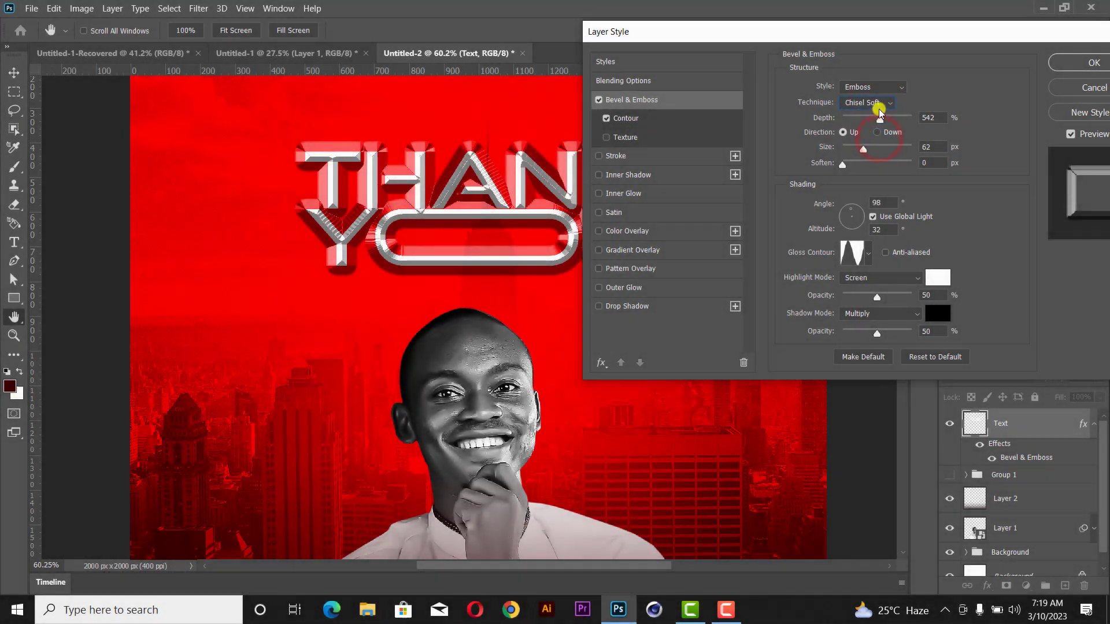
pyautogui.click(878, 105)
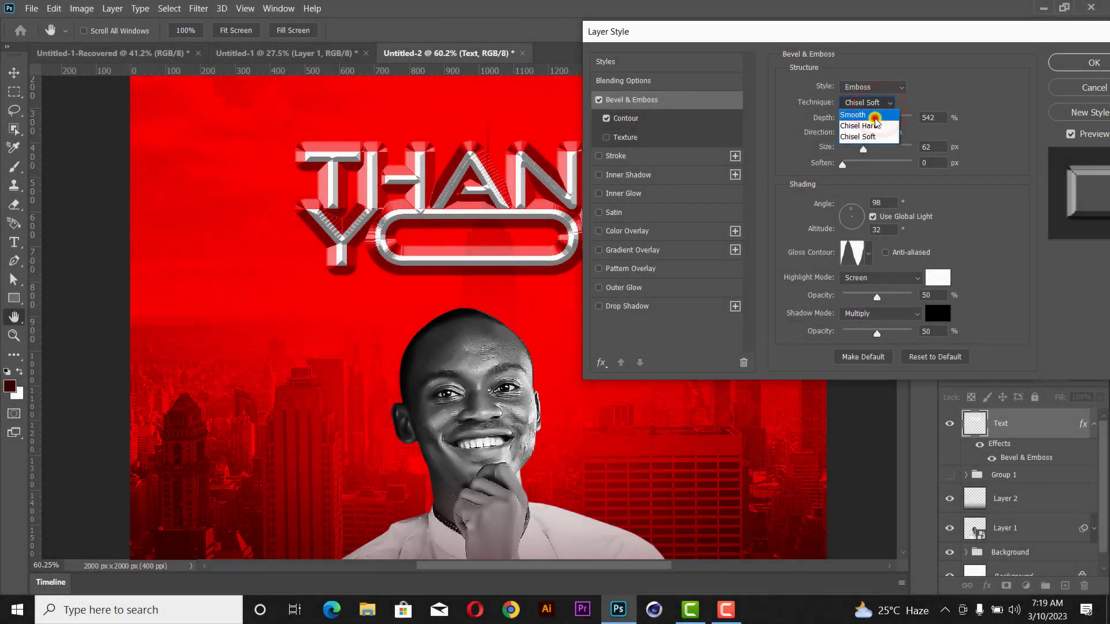
pyautogui.click(876, 119)
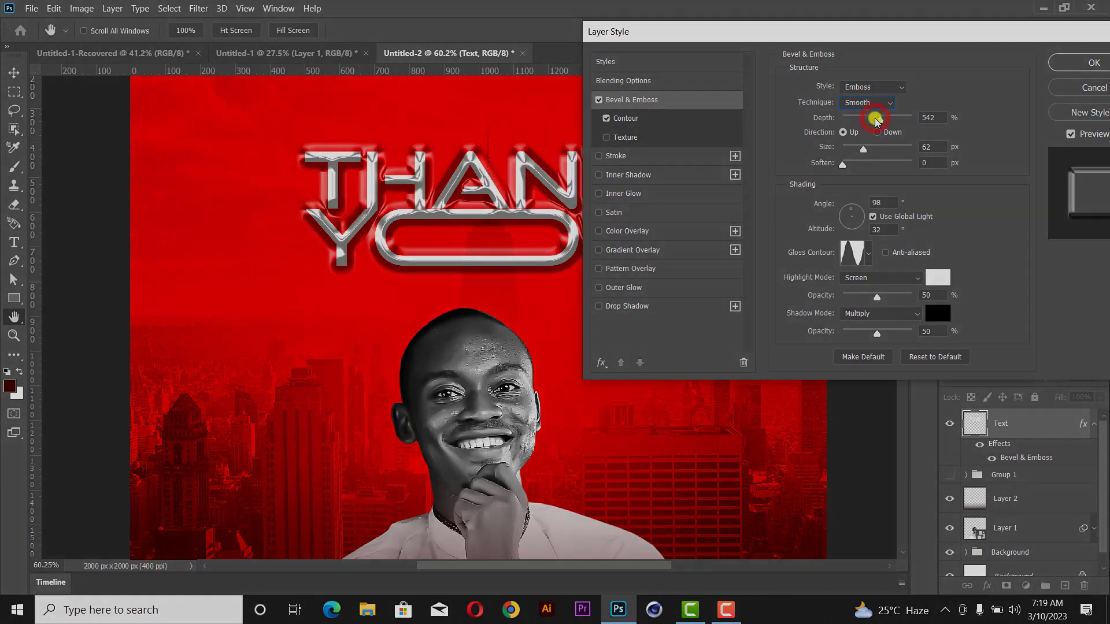
pyautogui.click(1079, 63)
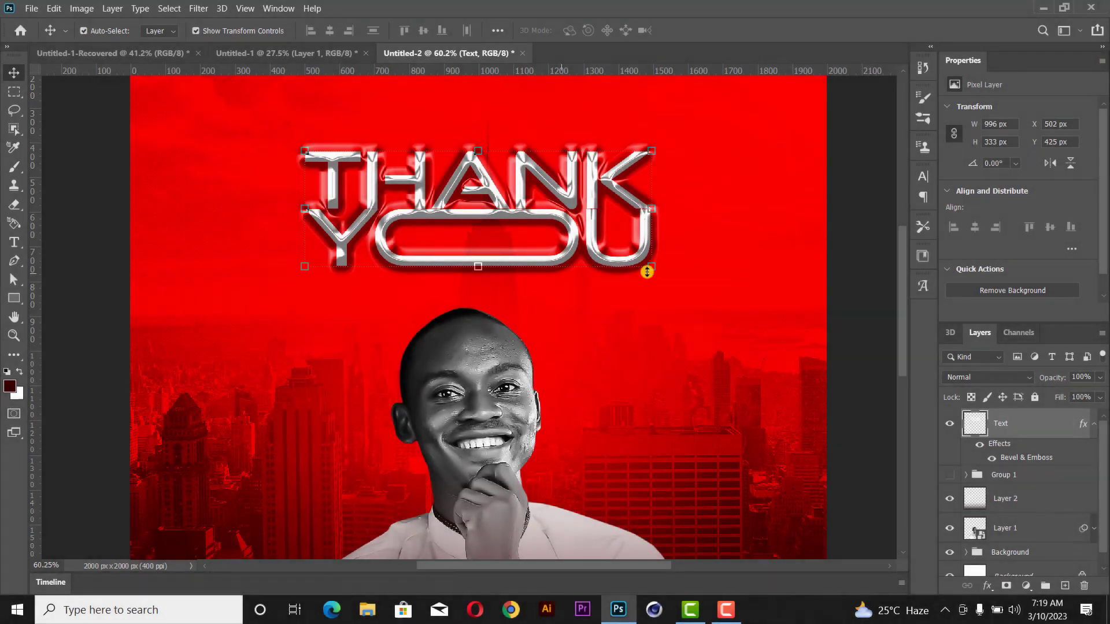
# - Add a text layer reading '650 SUBSCRIBERS' on the poster
pyautogui.click(14, 242)
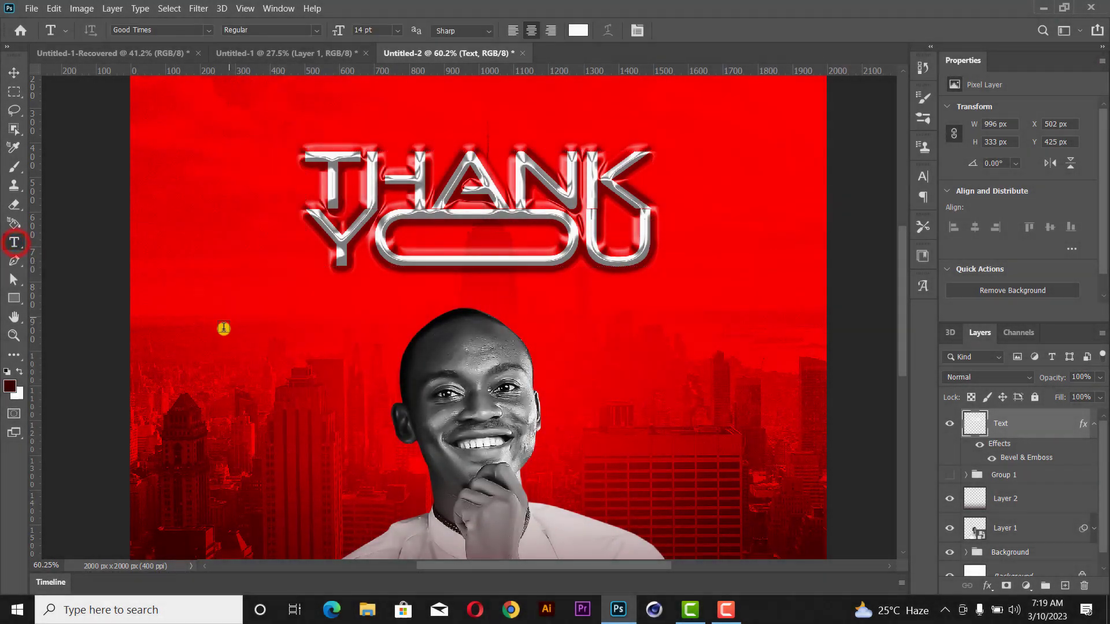
pyautogui.click(233, 331)
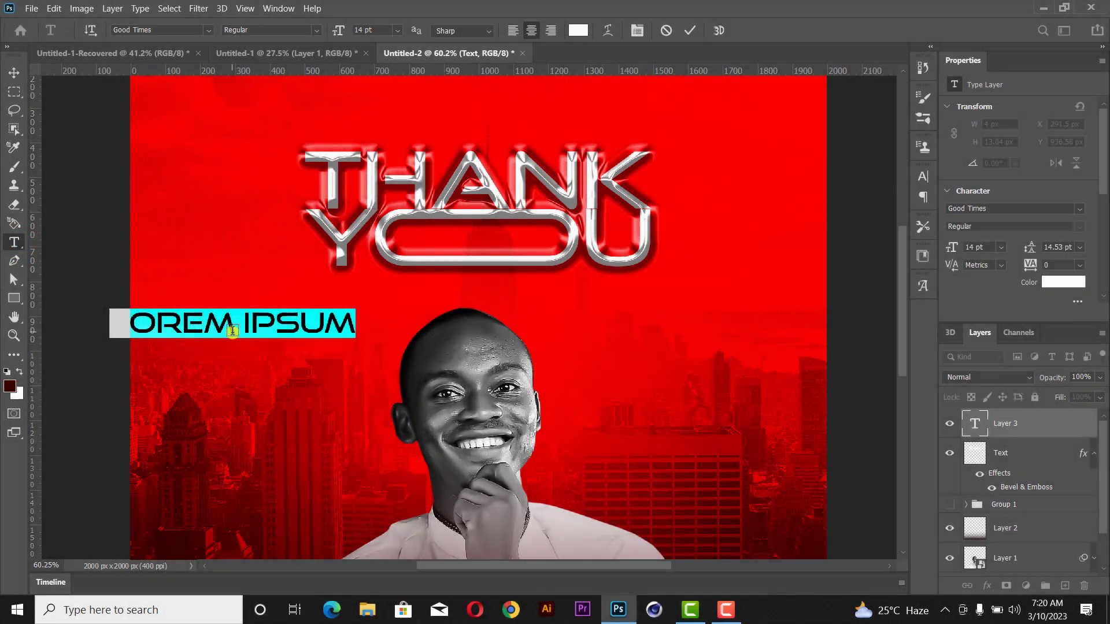
pyautogui.write('650 S')
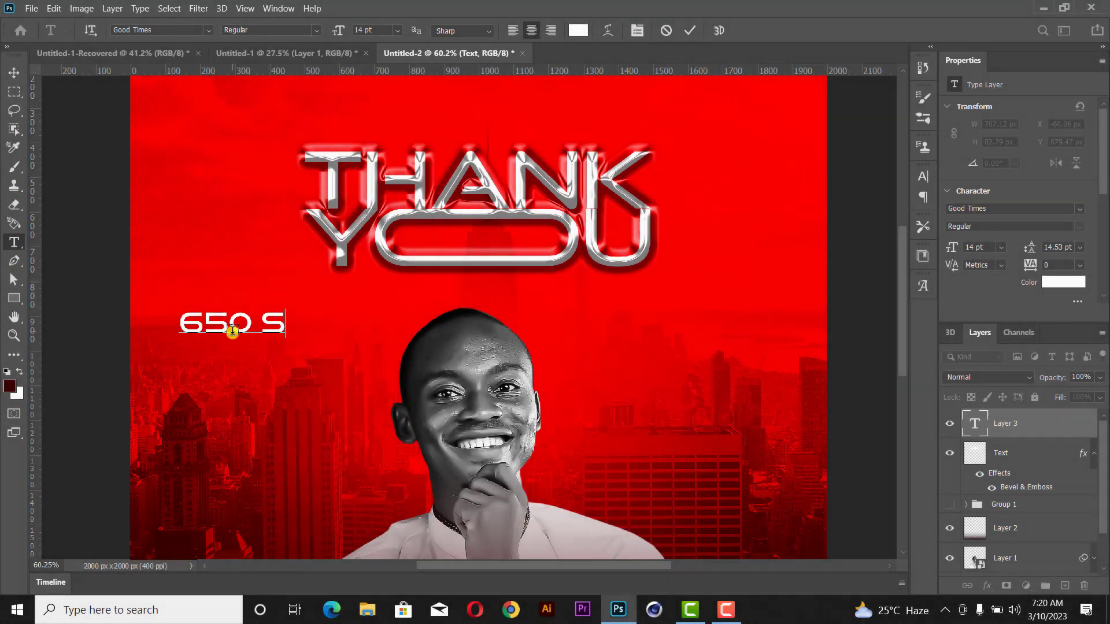
pyautogui.write('UB')
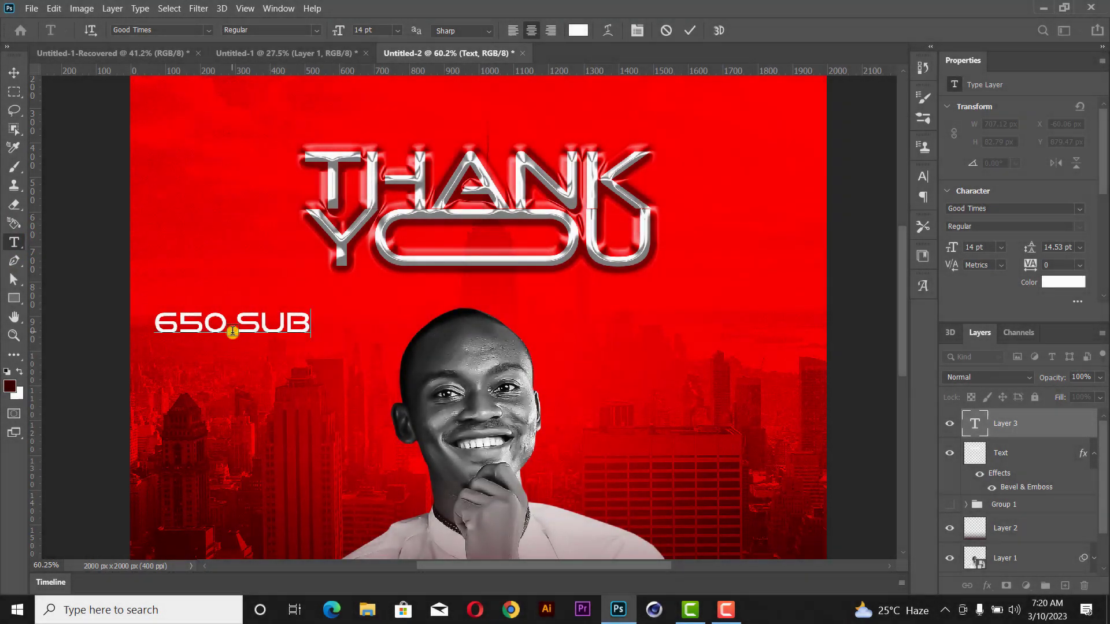
pyautogui.write('SCRIBRE')
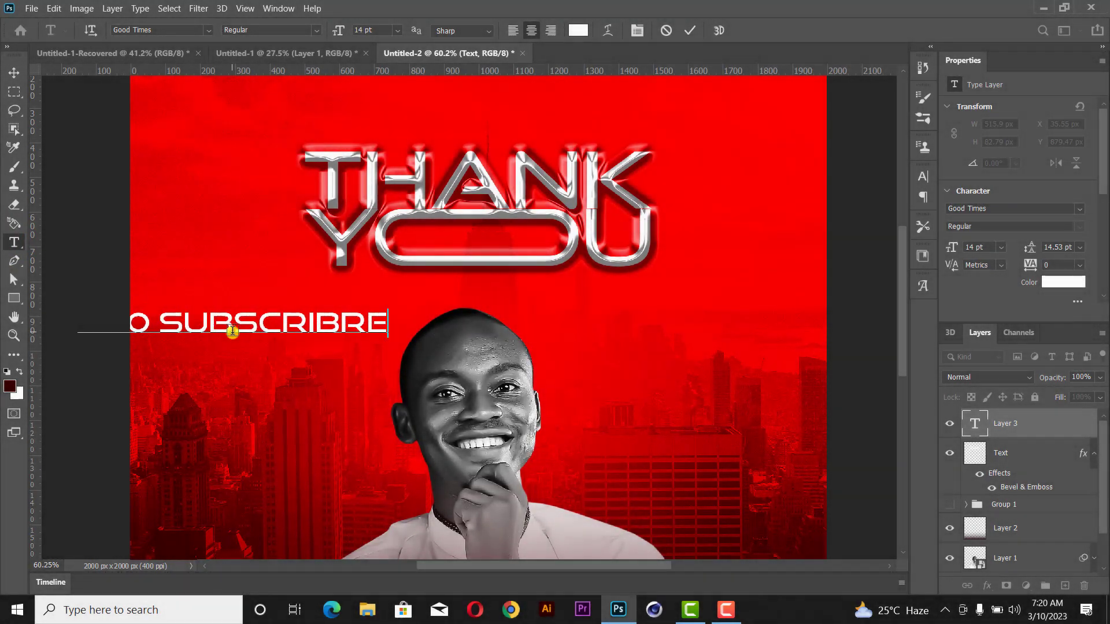
pyautogui.press('BackSpace')
pyautogui.press('BackSpace')
pyautogui.write('ER')
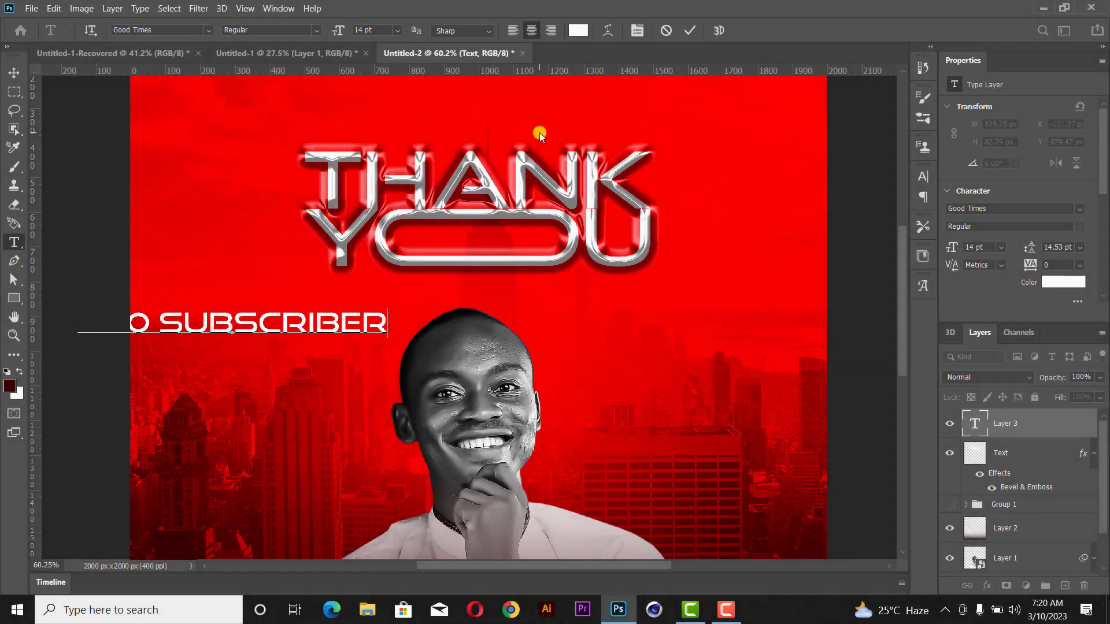
pyautogui.write('s')
pyautogui.click(689, 30)
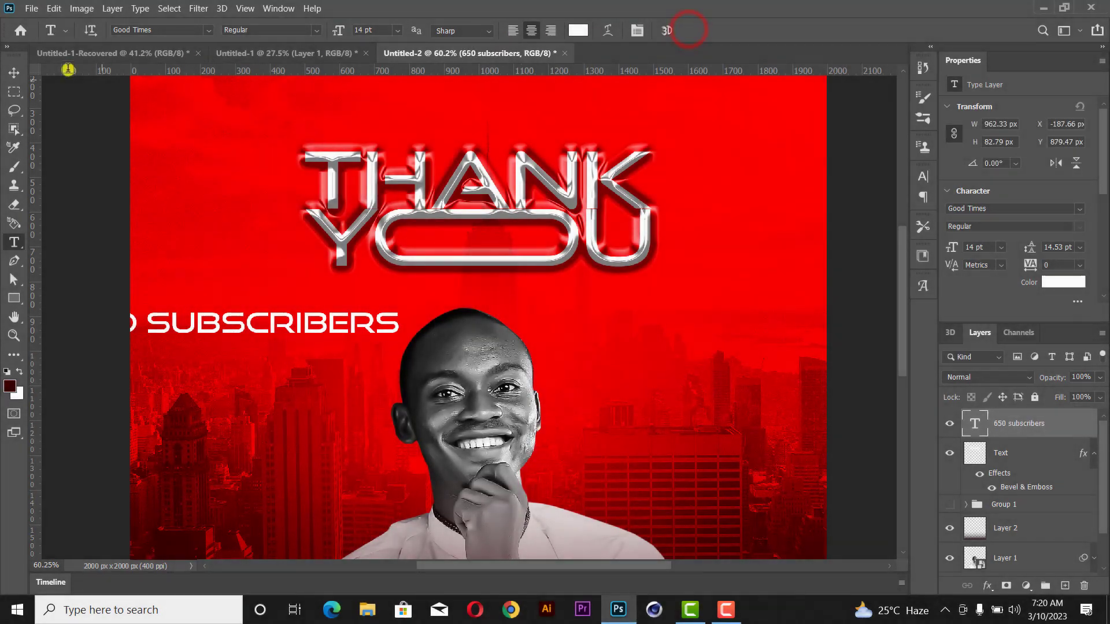
# - Set the caption font to Axiforma Bold
pyautogui.click(13, 72)
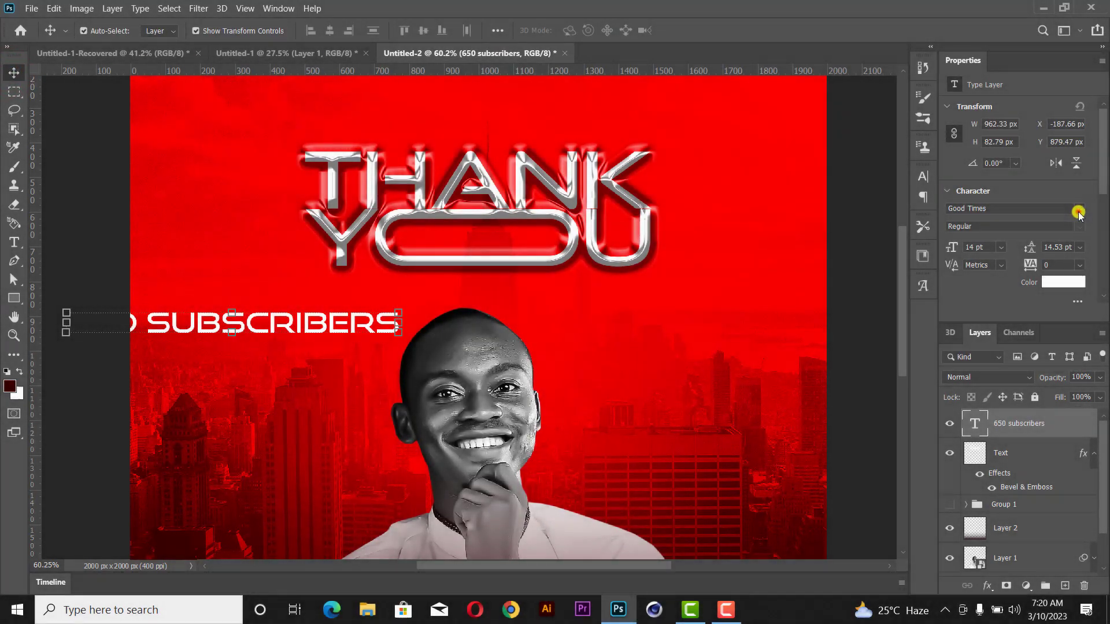
pyautogui.click(1078, 213)
pyautogui.click(898, 266)
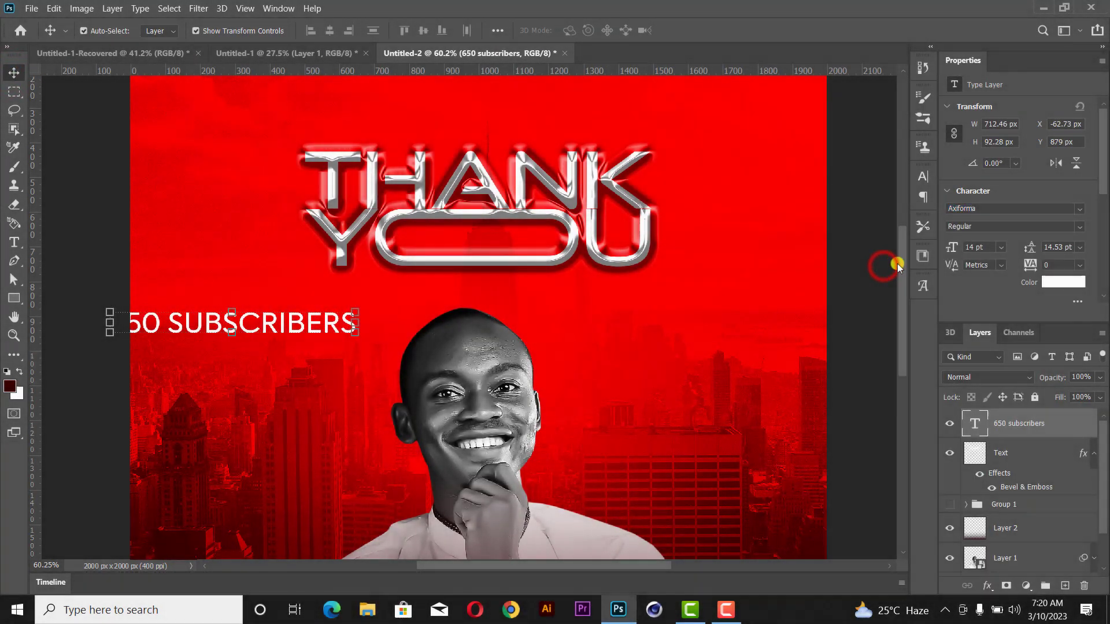
pyautogui.click(1079, 226)
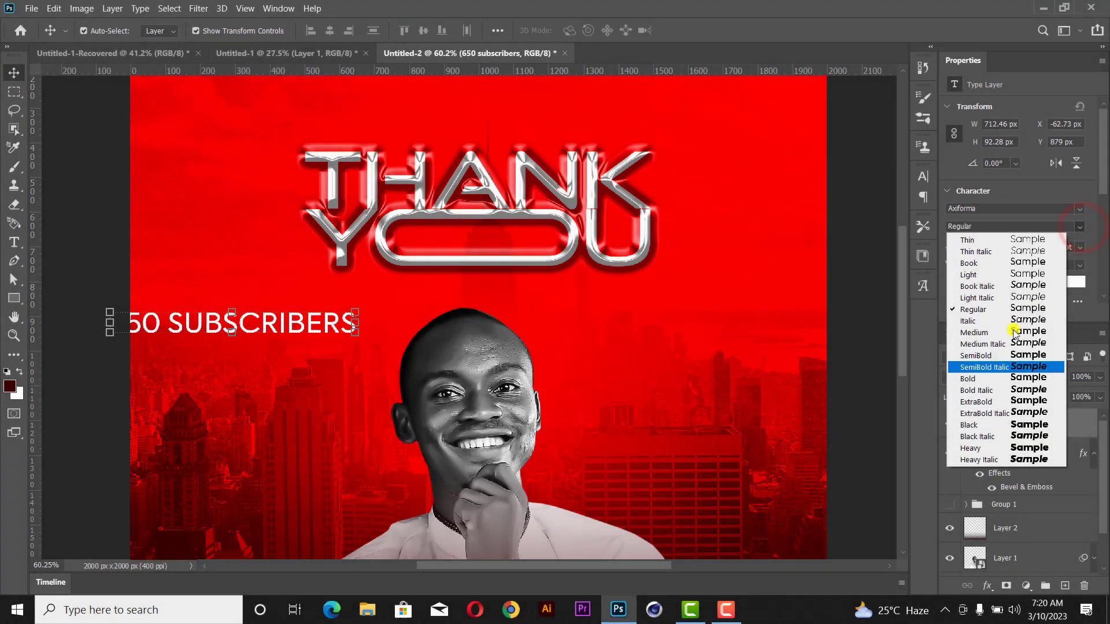
pyautogui.click(977, 379)
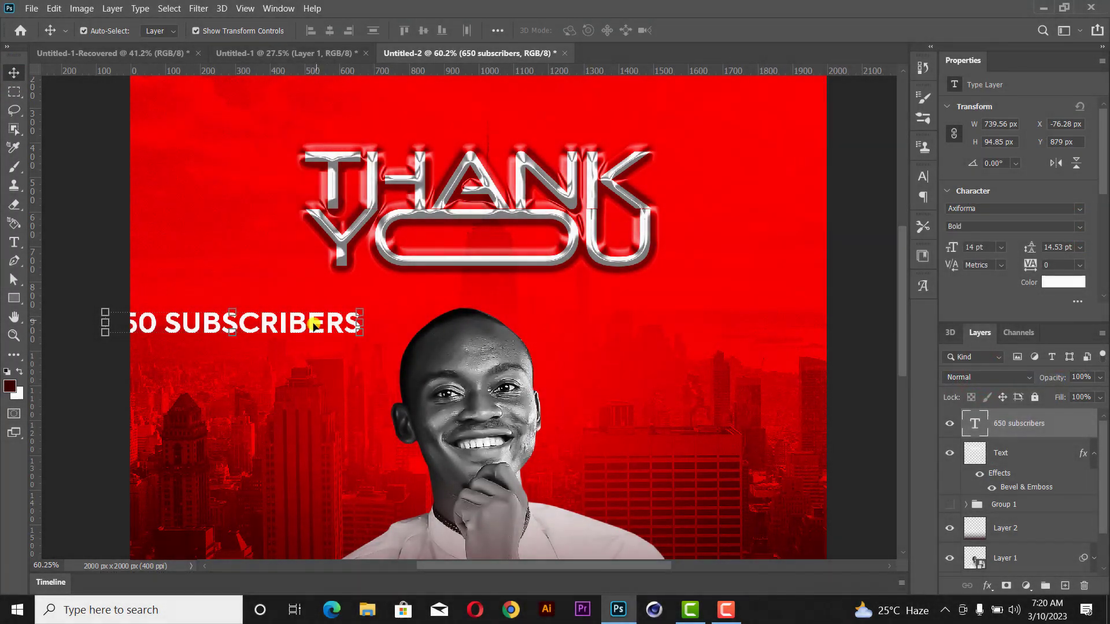
# - Move and shrink the caption so it sits centred inside the YOU loop
pyautogui.moveTo(312, 324); pyautogui.dragTo(559, 230)
pyautogui.click(693, 238)
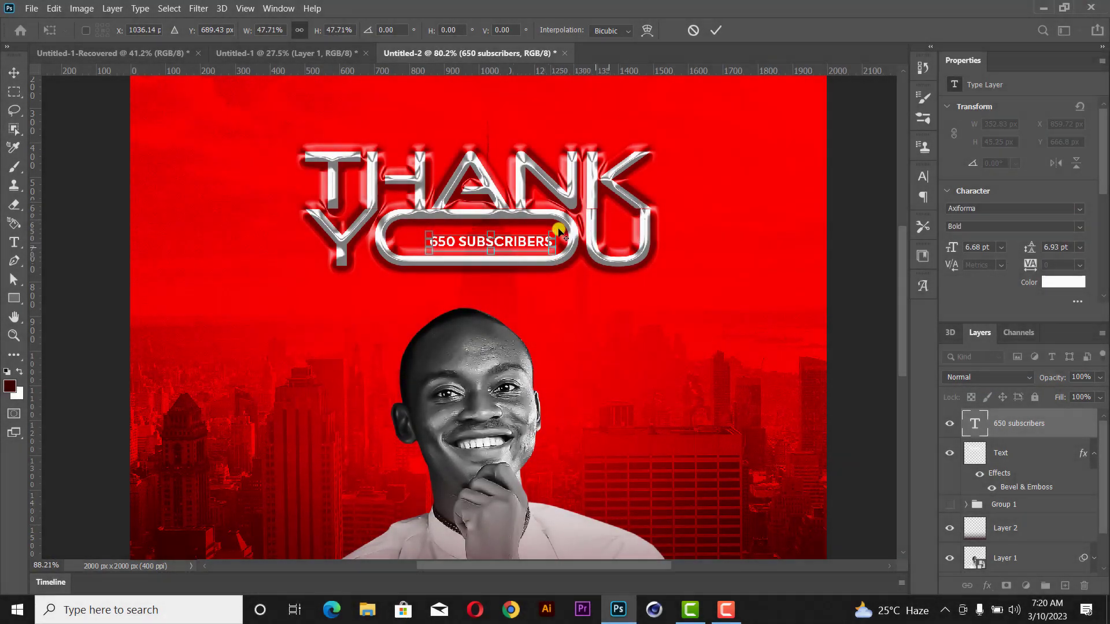
pyautogui.scroll(3, 558, 230)
pyautogui.moveTo(439, 229); pyautogui.dragTo(429, 226)
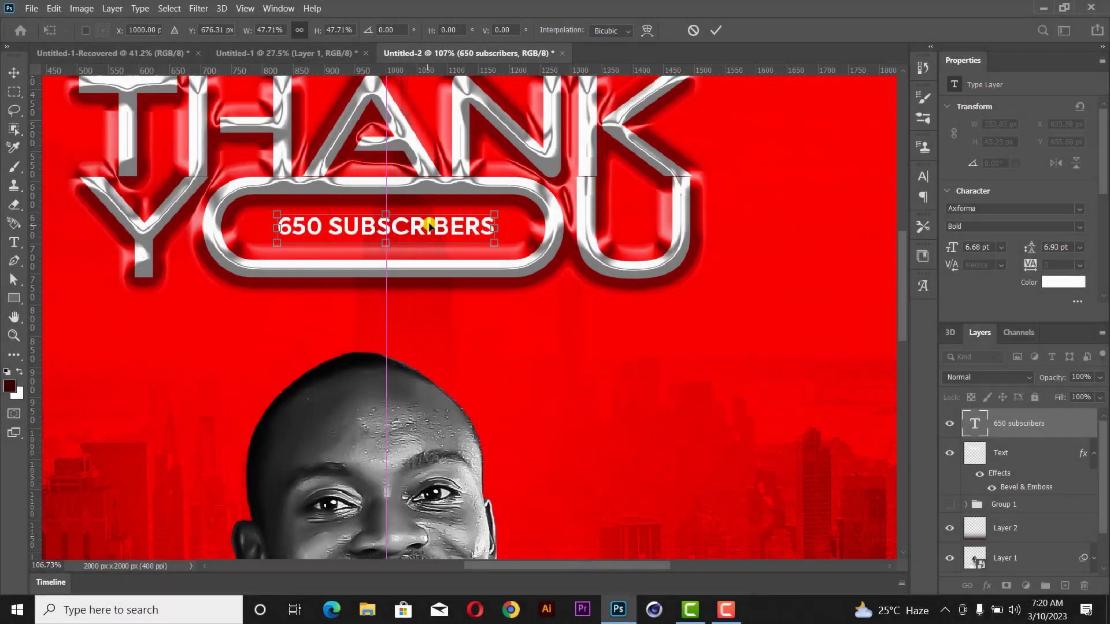
pyautogui.click(715, 30)
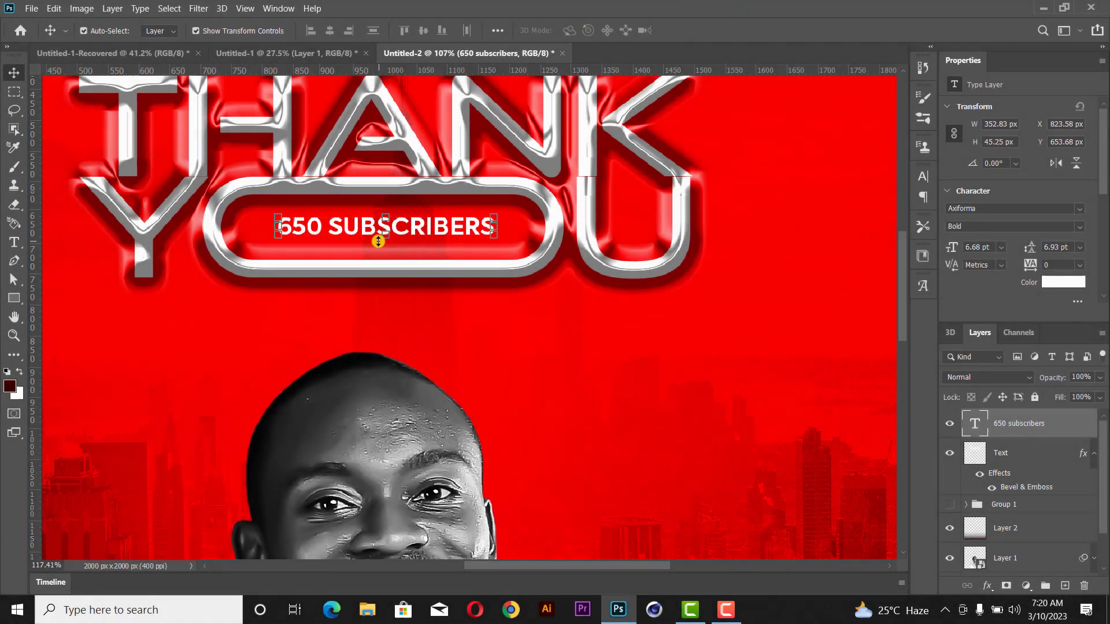
# - Make the number 650 in the caption Heavy weight
pyautogui.scroll(1, 378, 241)
pyautogui.press('t')
pyautogui.moveTo(308, 227); pyautogui.dragTo(210, 230)
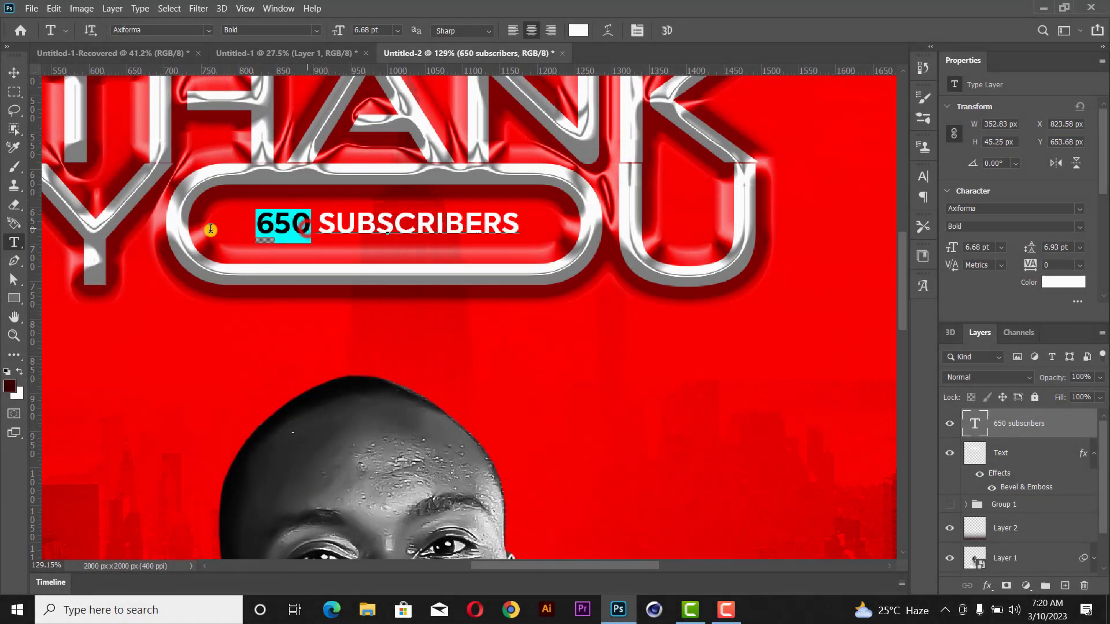
pyautogui.click(1076, 227)
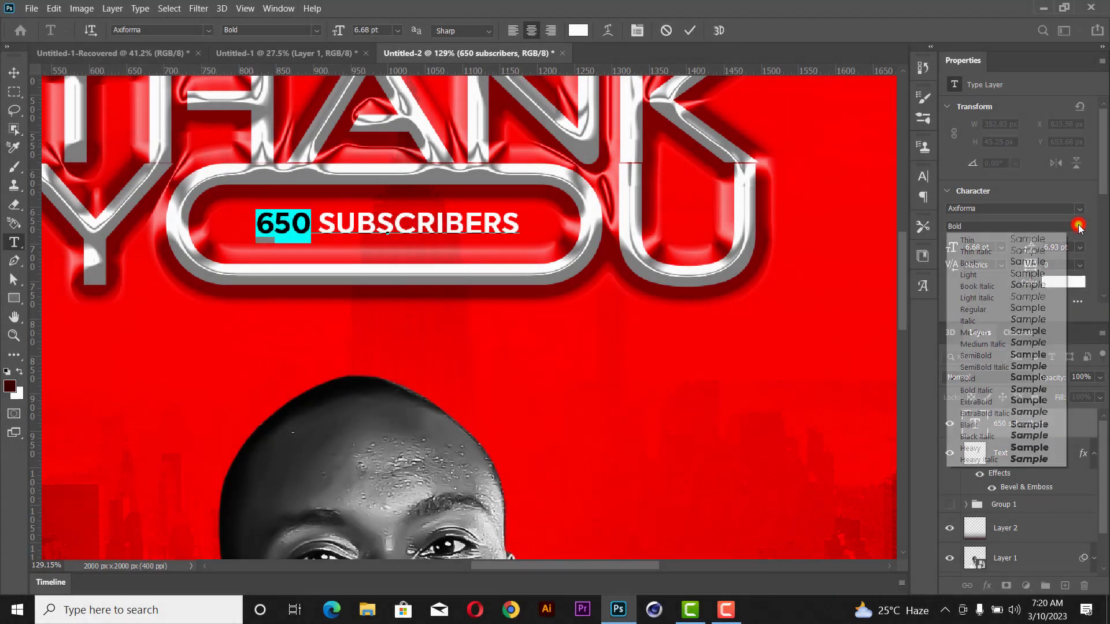
pyautogui.click(1015, 449)
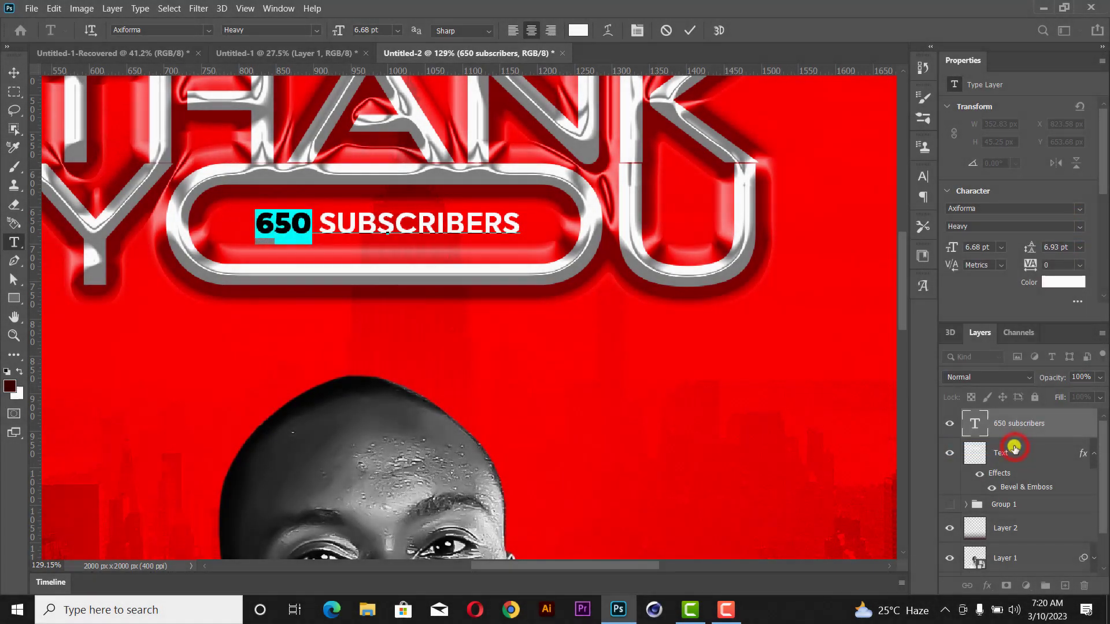
pyautogui.click(697, 32)
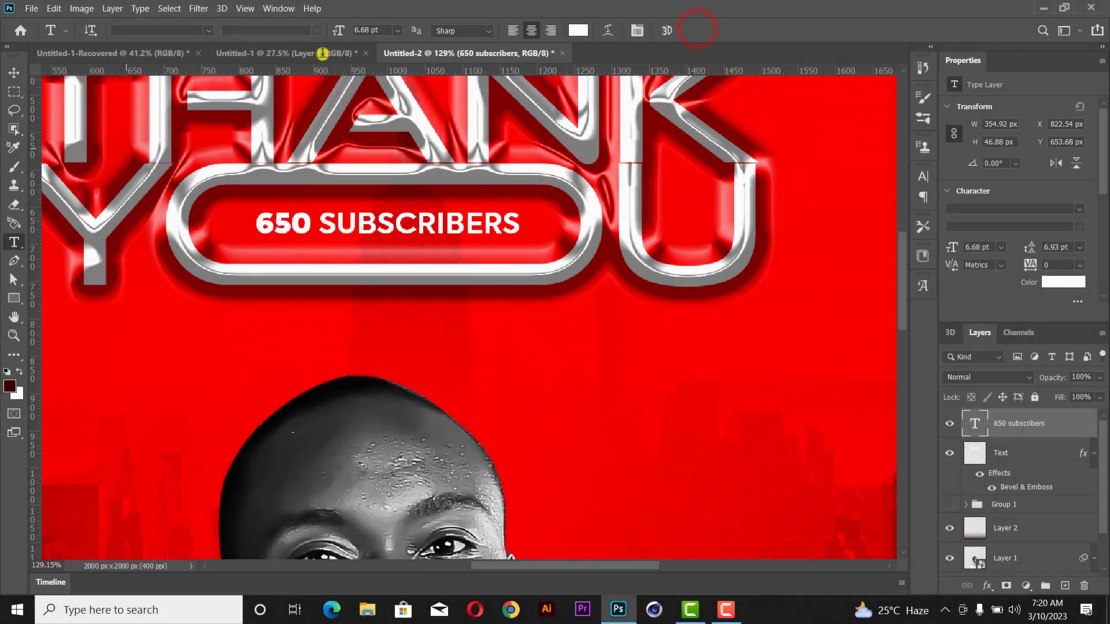
# - Enlarge the caption slightly to 7.29 pt and fit the whole poster on screen
pyautogui.click(8, 75)
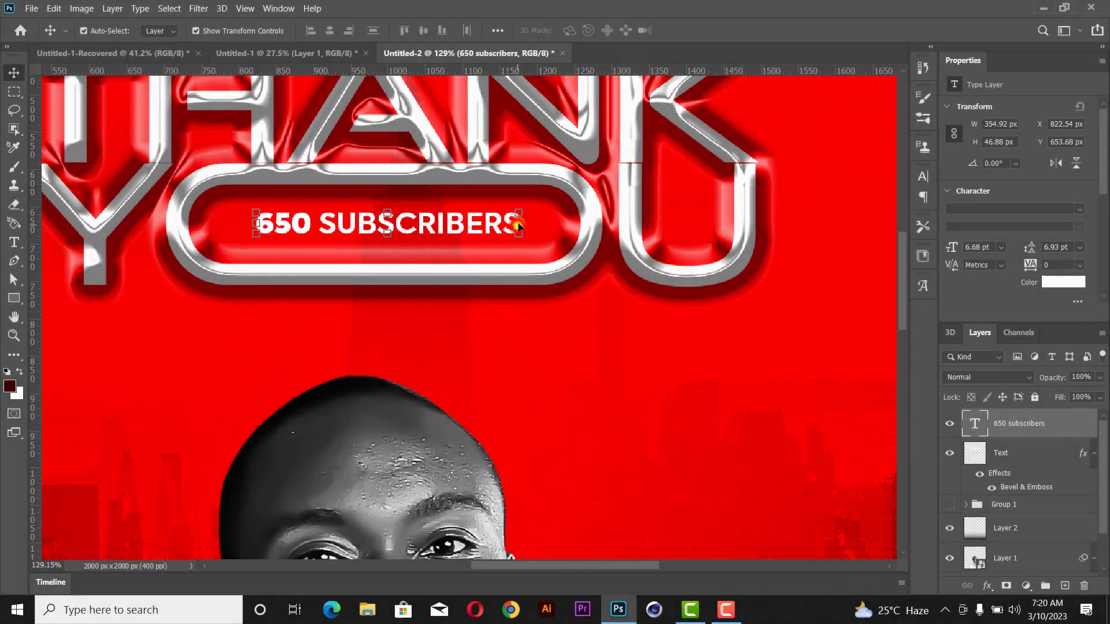
pyautogui.moveTo(519, 225)
pyautogui.mouseDown()
pyautogui.moveTo(513, 216)
pyautogui.moveTo(533, 217)
pyautogui.mouseUp()
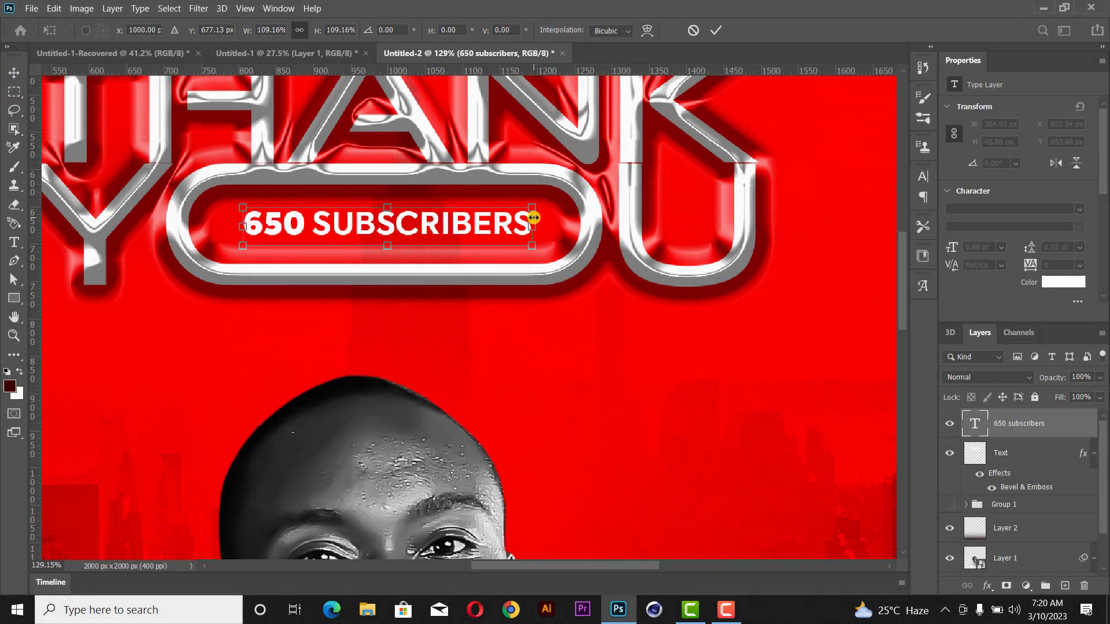
pyautogui.click(715, 32)
pyautogui.scroll(-3, 329, 324)
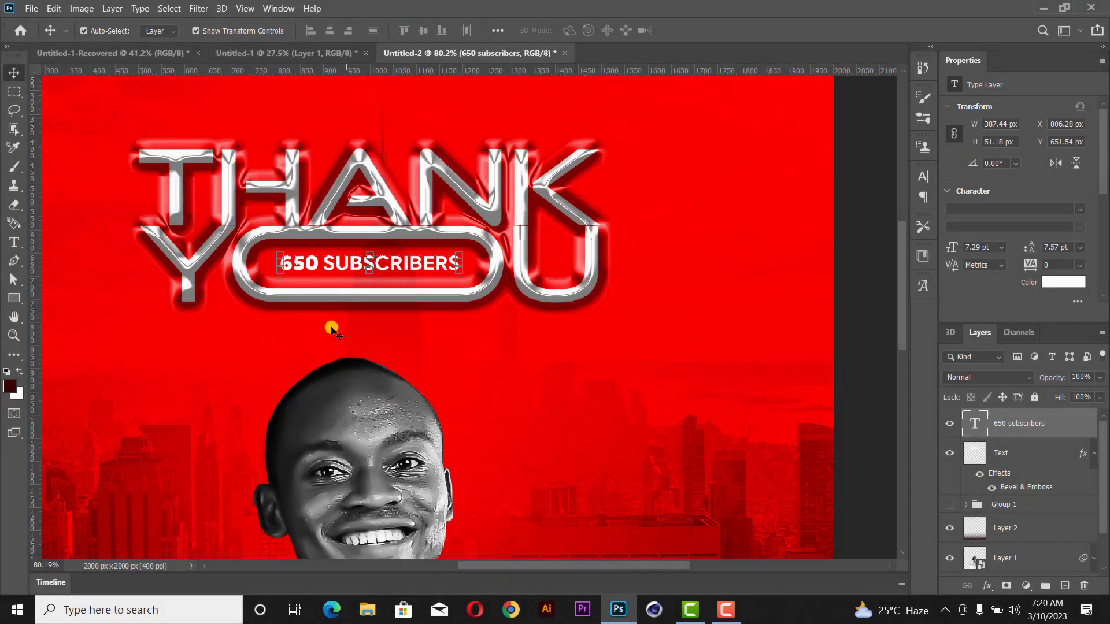
pyautogui.press('z')
pyautogui.rightClick(463, 214)
pyautogui.click(490, 225)
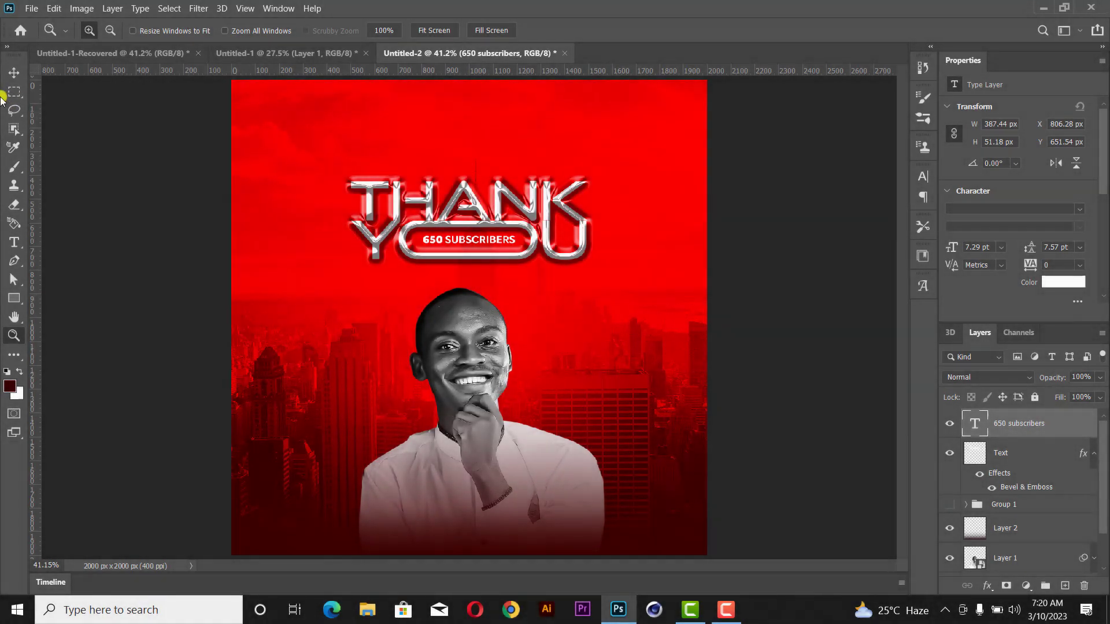
# - Drag the YouTube logo from Untitled-1 into the poster, scale it to 434 px and tilt it lower left
pyautogui.click(13, 68)
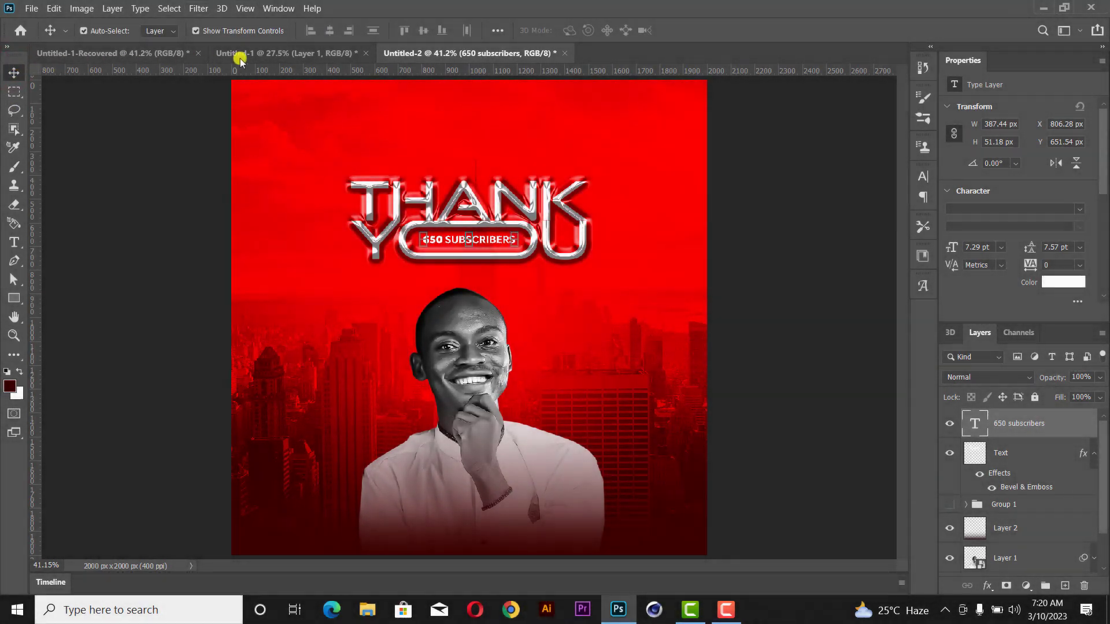
pyautogui.click(325, 56)
pyautogui.hotkey('ctrl', 't')
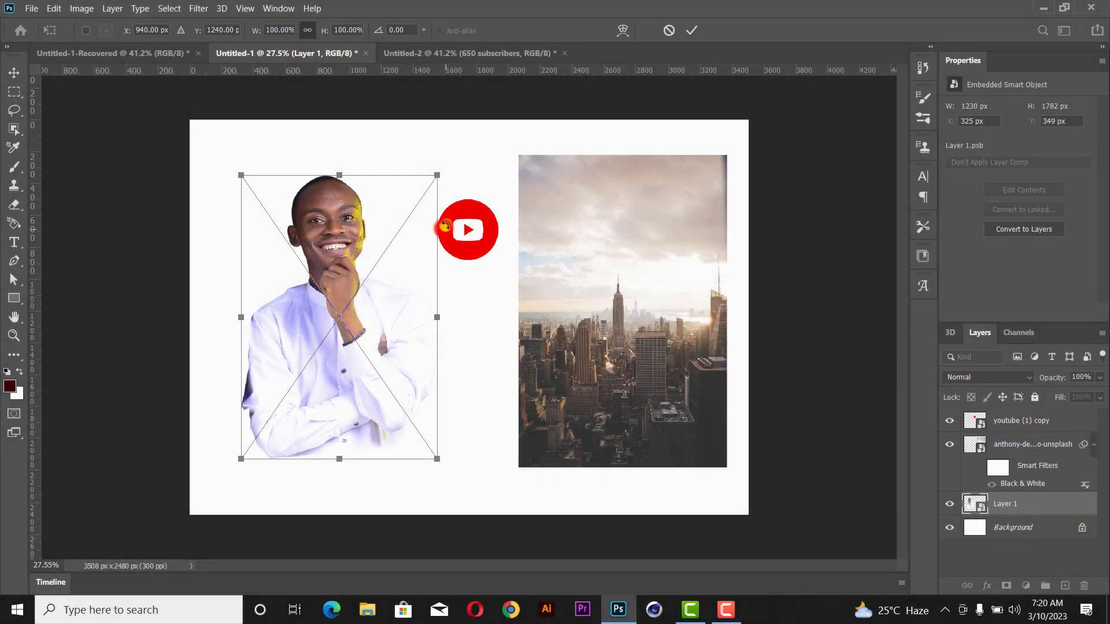
pyautogui.click(686, 30)
pyautogui.moveTo(467, 236); pyautogui.dragTo(465, 399)
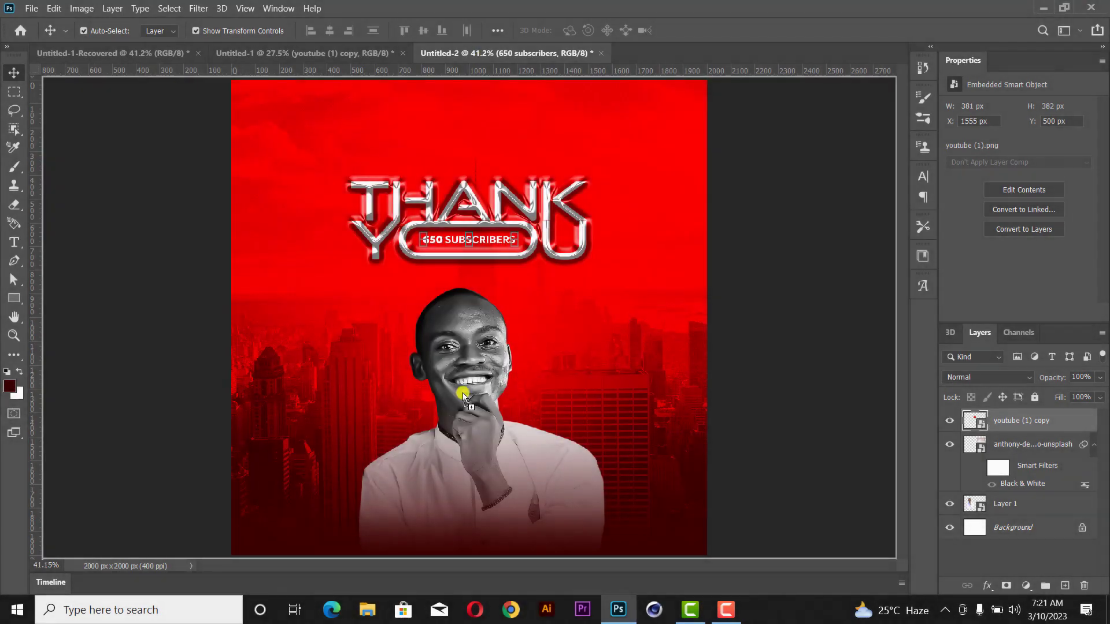
pyautogui.moveTo(359, 493)
pyautogui.mouseDown()
pyautogui.moveTo(412, 491)
pyautogui.moveTo(366, 491)
pyautogui.mouseUp()
pyautogui.moveTo(421, 469); pyautogui.dragTo(425, 446)
pyautogui.click(691, 30)
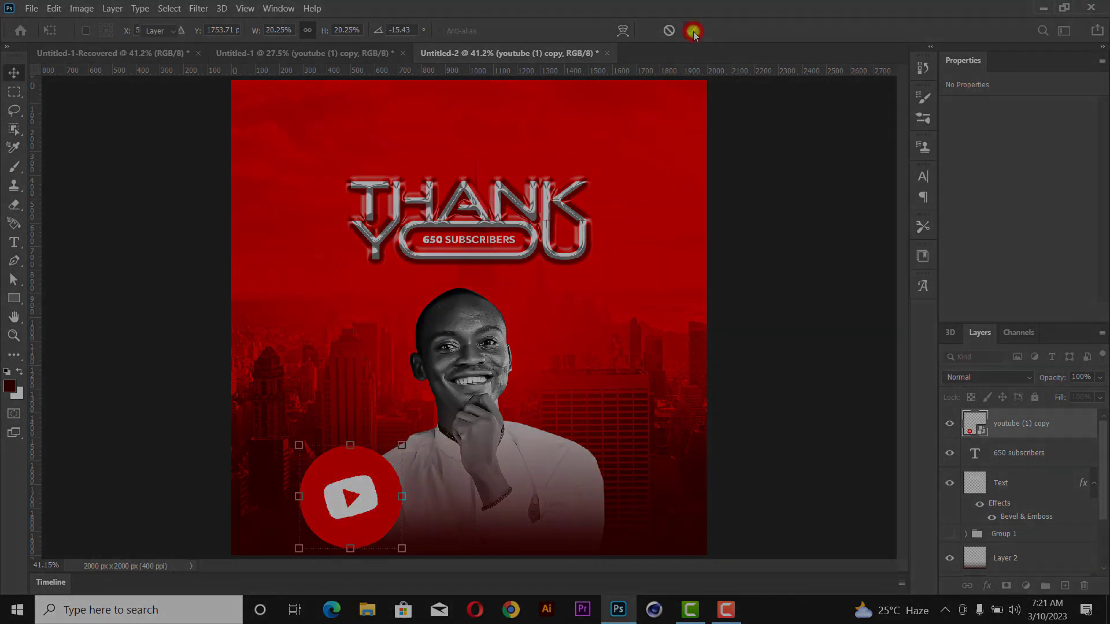
# - Apply a Motion Blur with angle 28 and distance 110 to the YouTube logo
pyautogui.click(200, 9)
pyautogui.moveTo(245, 164)
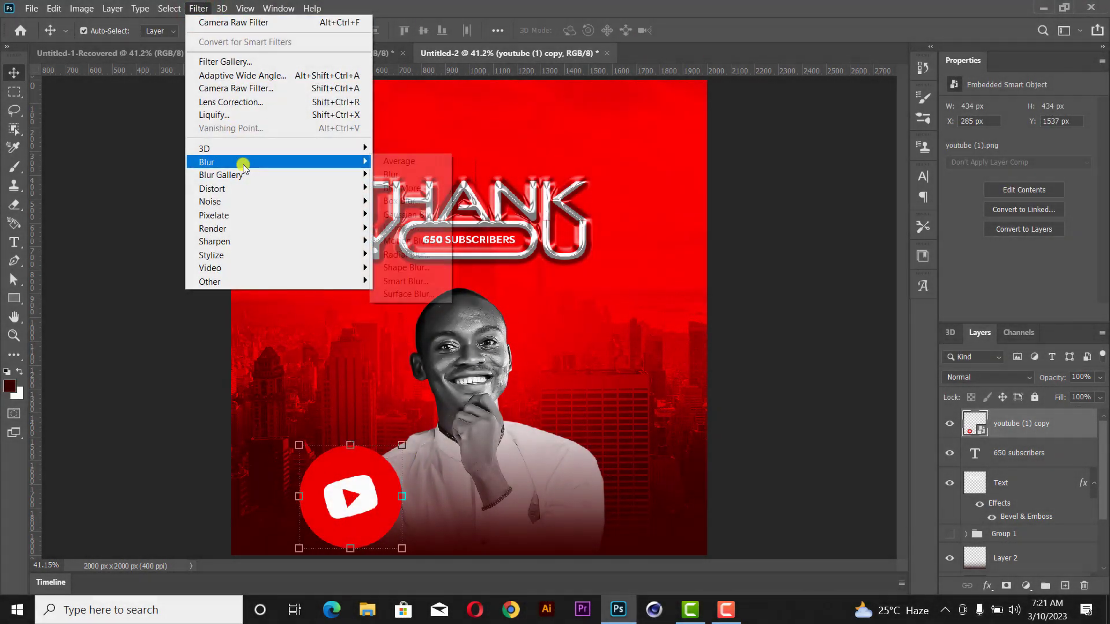
pyautogui.click(408, 240)
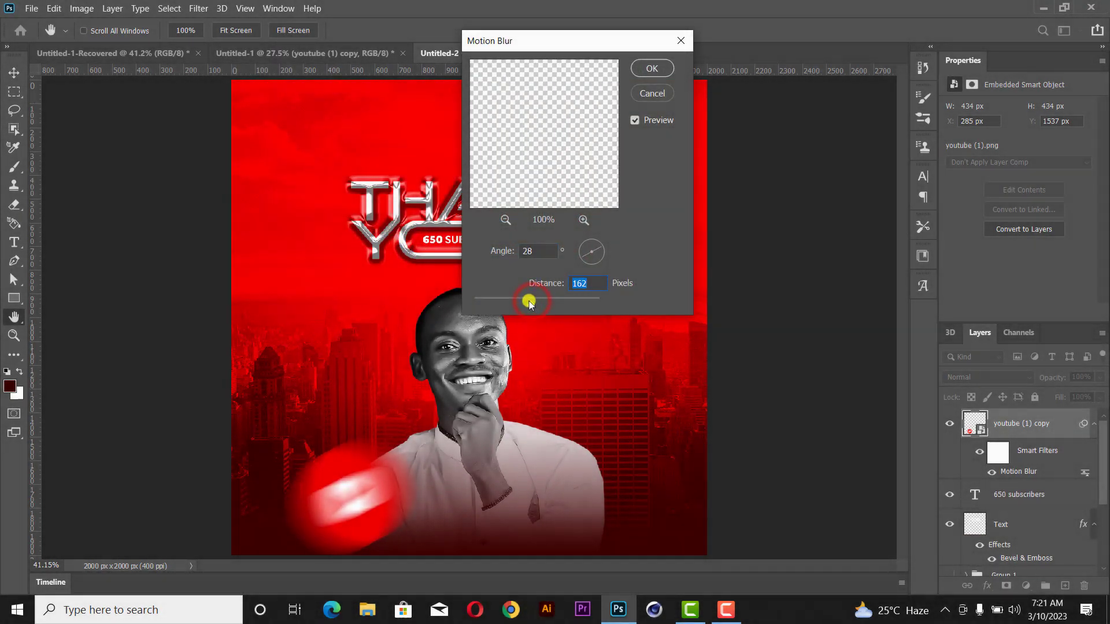
pyautogui.click(651, 68)
# - Set the logo layer's blend mode to Exclusion
pyautogui.click(989, 378)
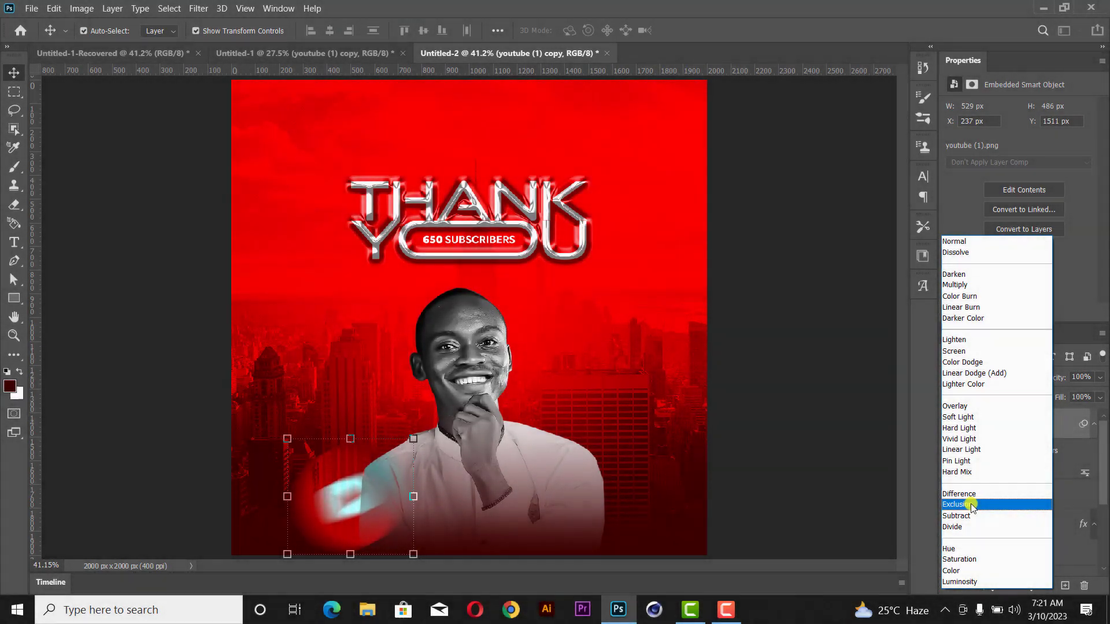
pyautogui.click(972, 506)
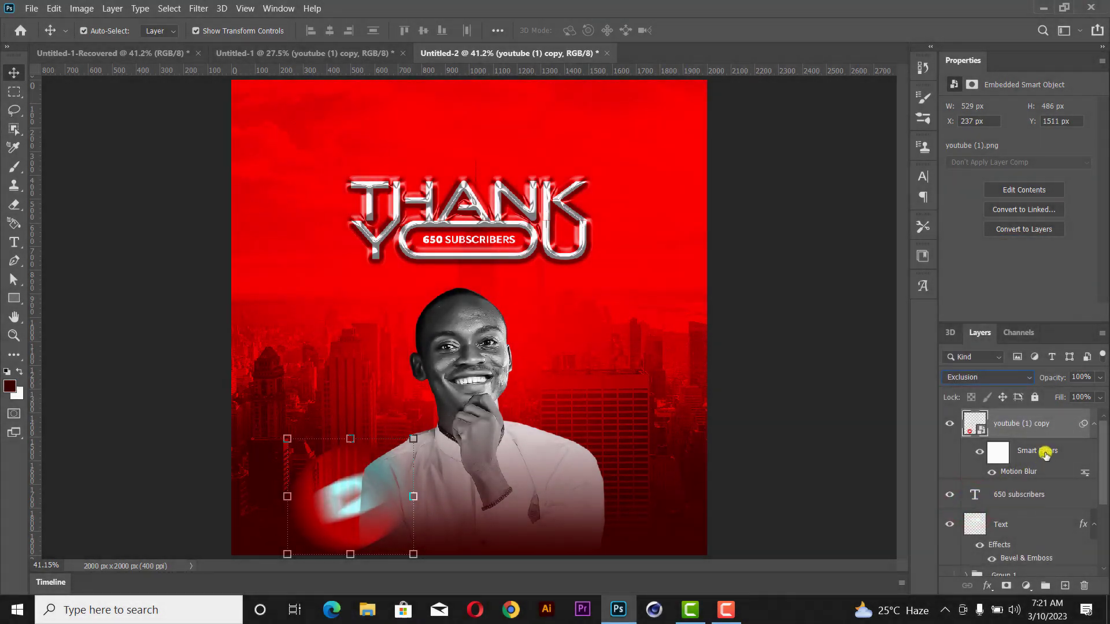
pyautogui.click(1094, 425)
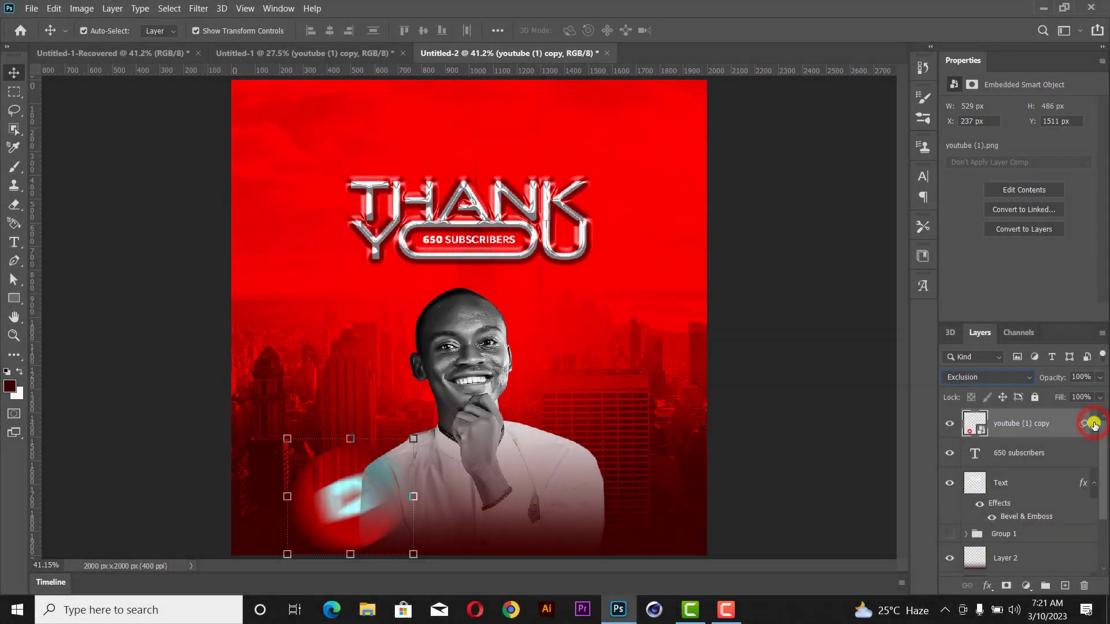
# - Move the logo layer lower in the stack and rotate the logo -15.43°
pyautogui.click(1095, 488)
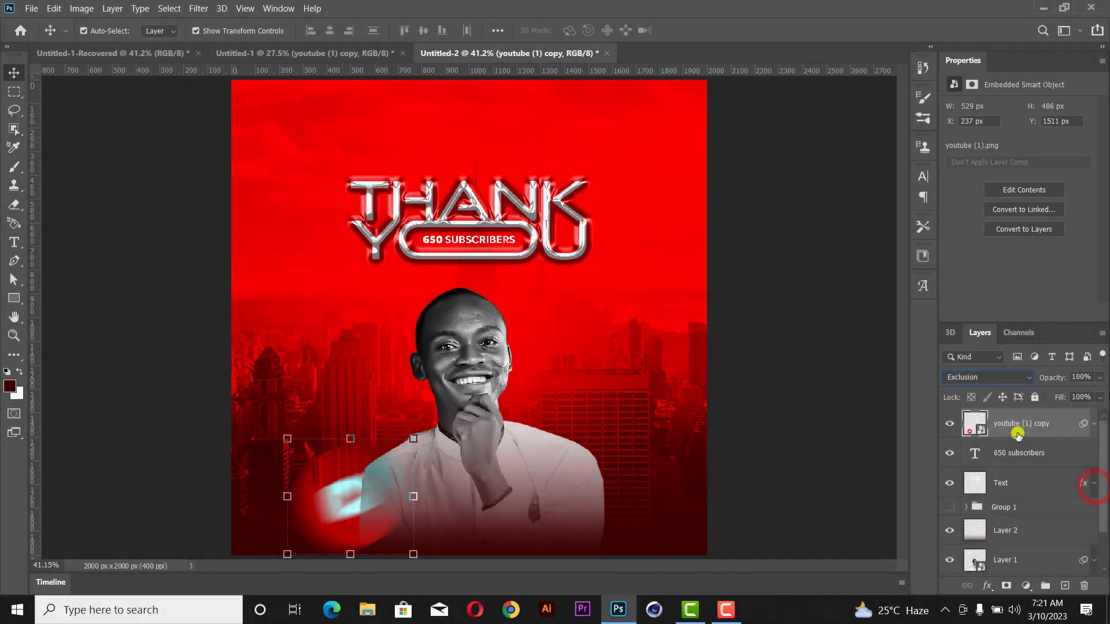
pyautogui.moveTo(1011, 428); pyautogui.dragTo(989, 559)
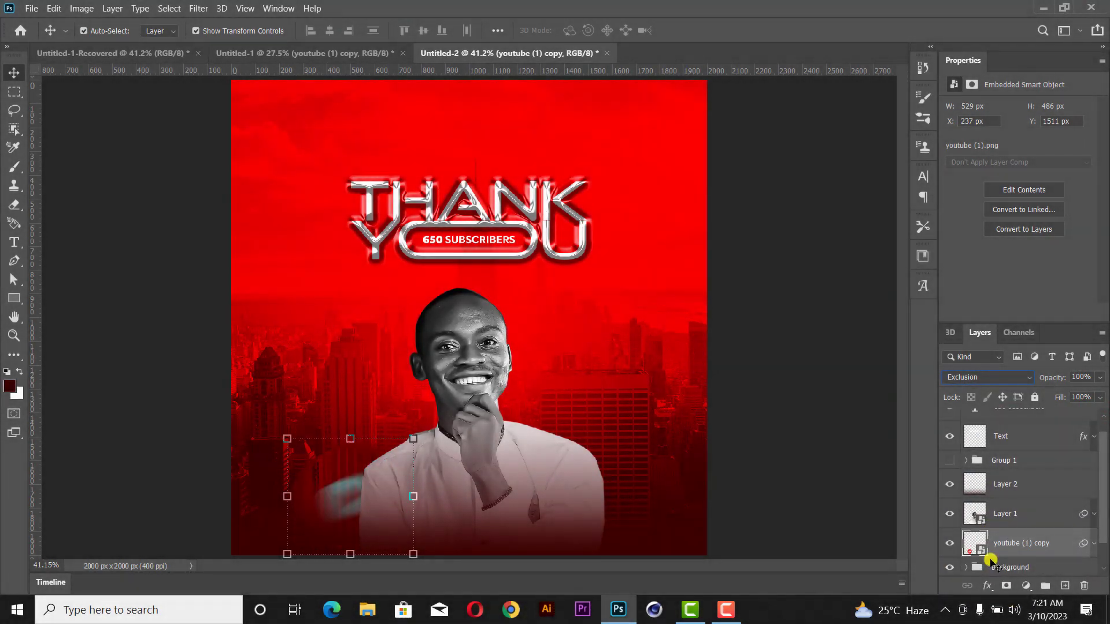
pyautogui.moveTo(341, 437)
pyautogui.mouseDown()
pyautogui.moveTo(339, 453)
pyautogui.moveTo(337, 441)
pyautogui.moveTo(351, 443)
pyautogui.mouseUp()
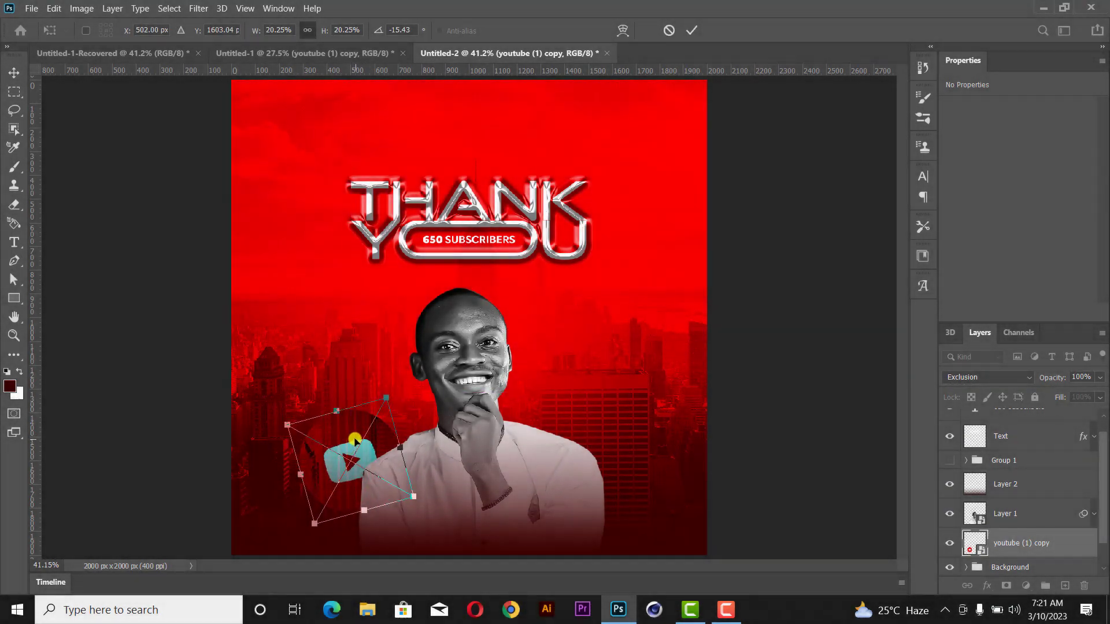
pyautogui.moveTo(386, 398); pyautogui.dragTo(388, 395)
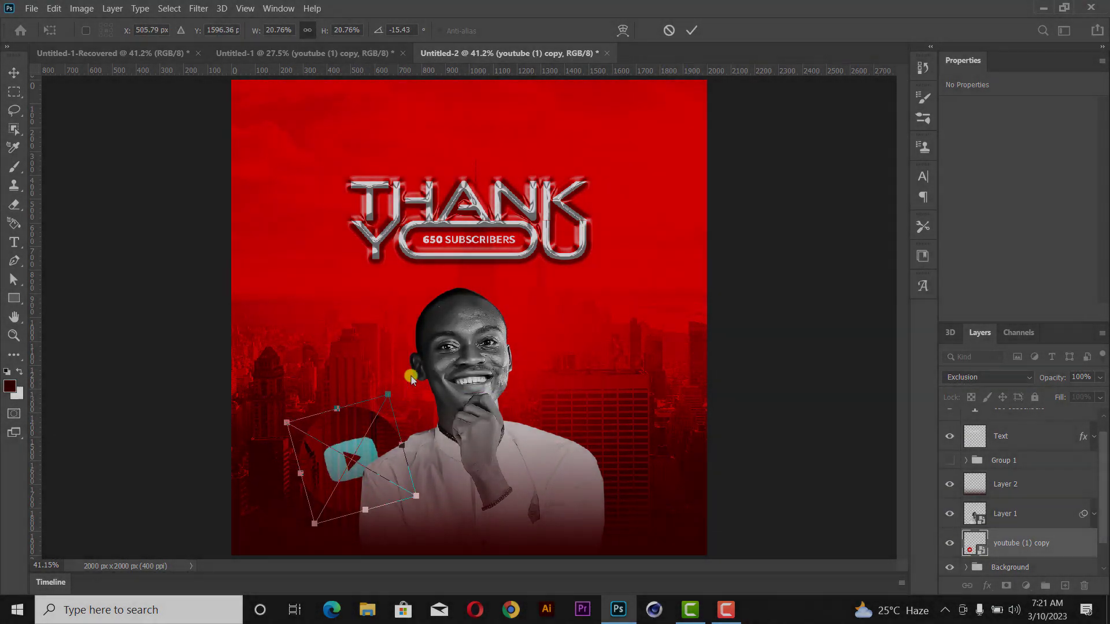
pyautogui.click(691, 30)
# - Duplicate the blurred logo and place the copy at the top right beside THANK YOU
pyautogui.moveTo(356, 444); pyautogui.dragTo(995, 520)
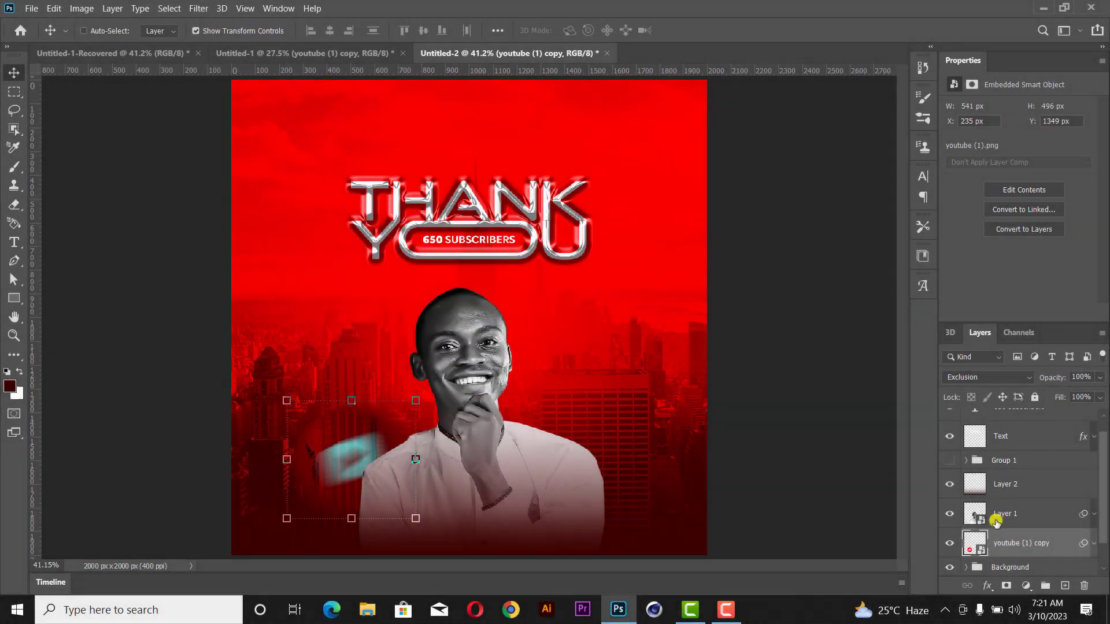
pyautogui.hotkey('ctrl', 'j')
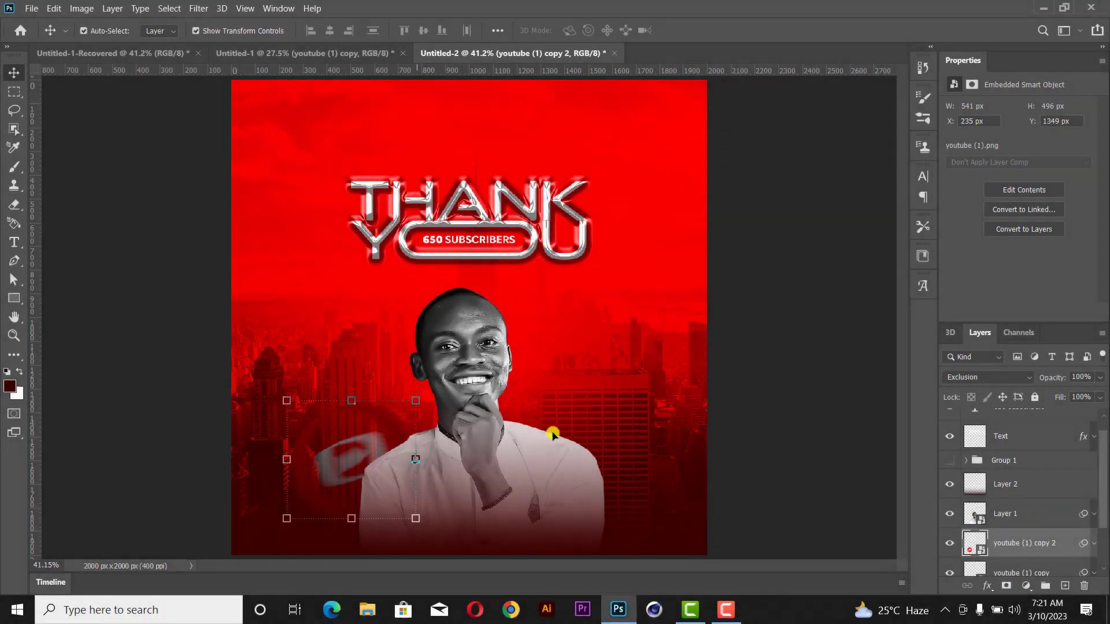
pyautogui.hotkey('ctrl', 't')
pyautogui.moveTo(367, 410); pyautogui.dragTo(653, 109)
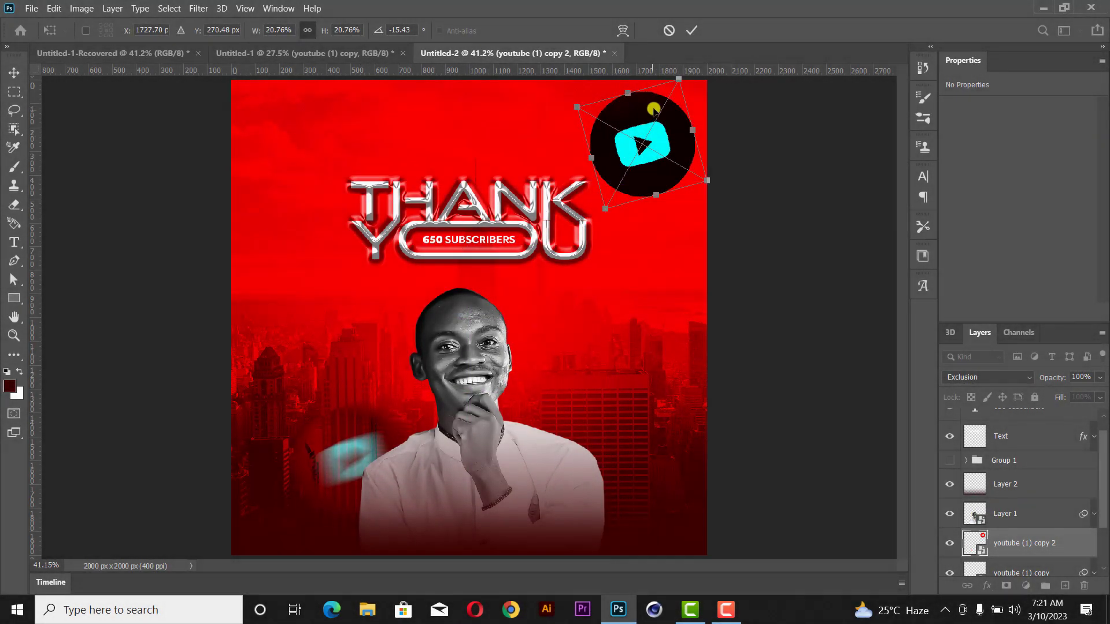
pyautogui.click(692, 31)
pyautogui.click(783, 226)
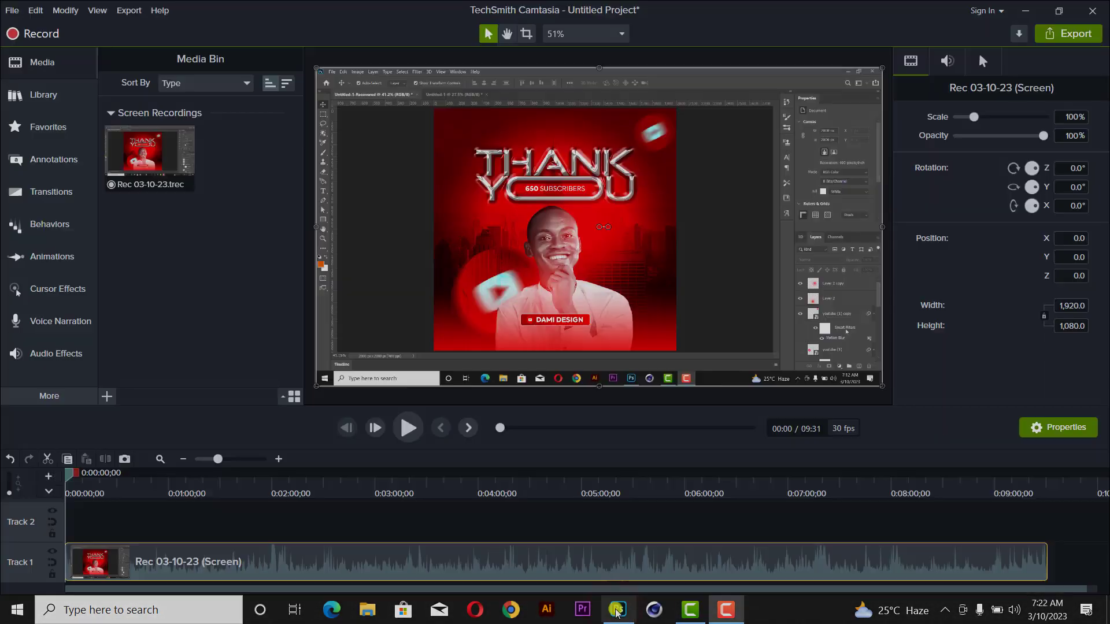
# - Set the upper-right logo copy to Screen blending and position it near the THANK title
pyautogui.click(618, 609)
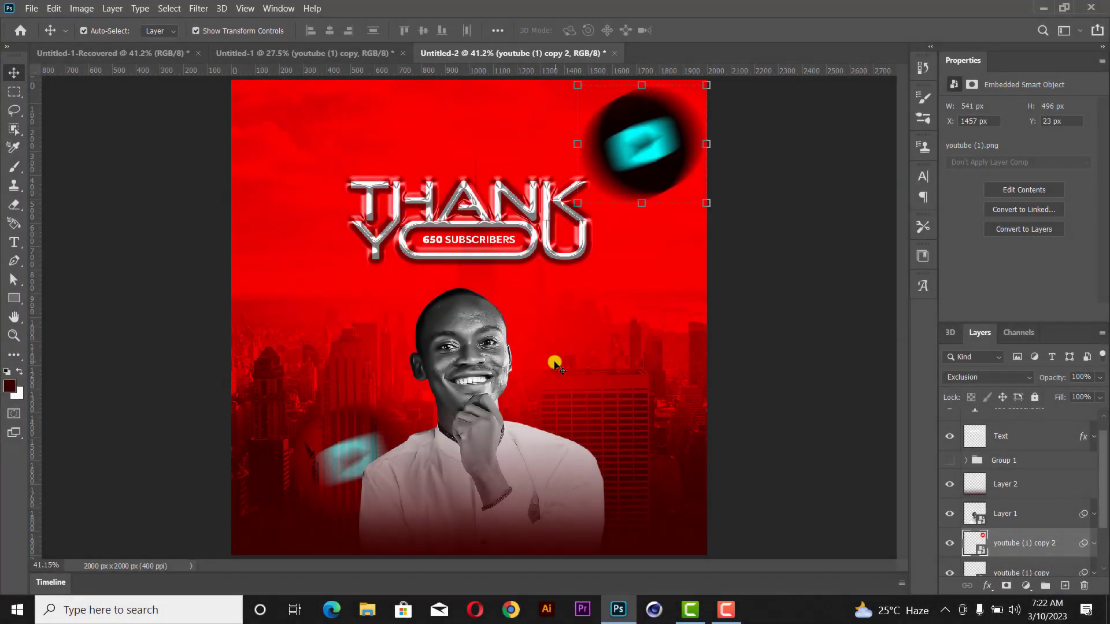
pyautogui.click(973, 377)
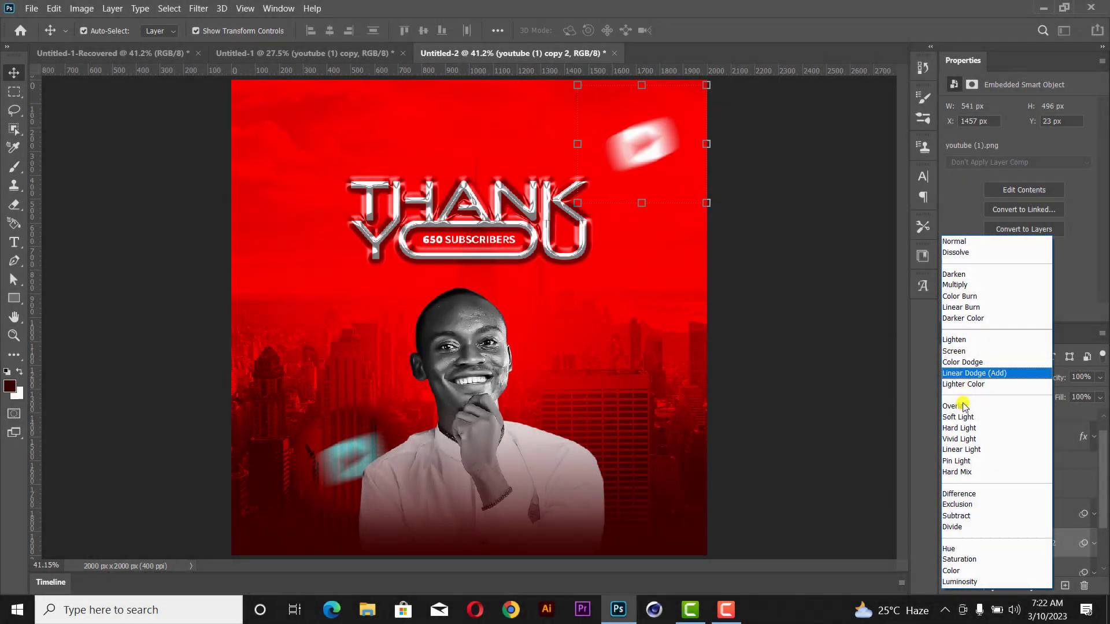
pyautogui.click(962, 352)
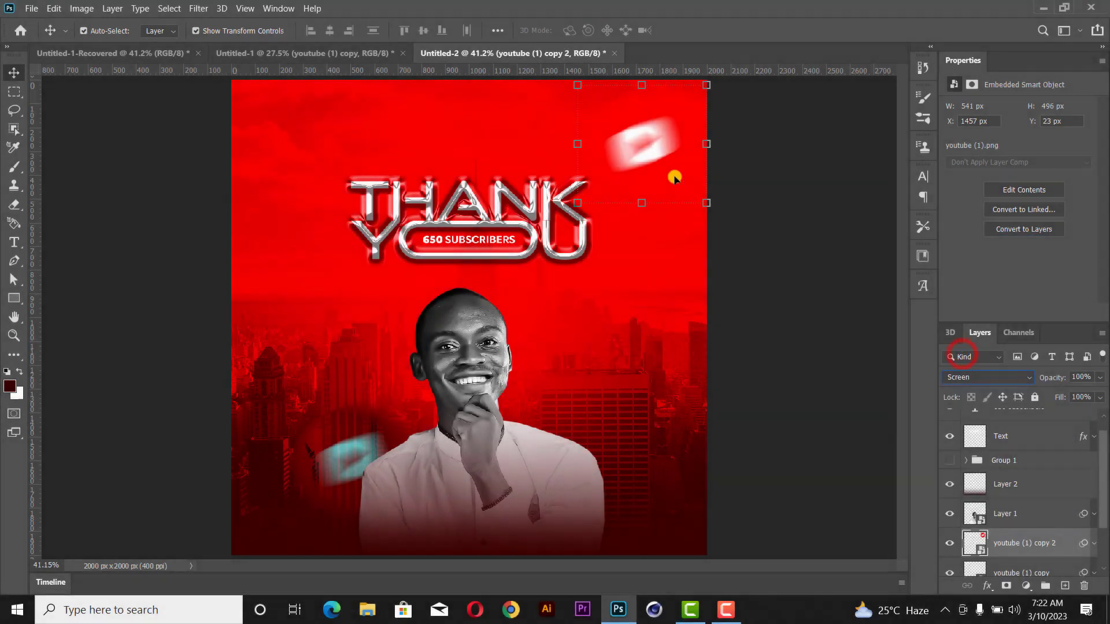
pyautogui.moveTo(641, 156); pyautogui.dragTo(644, 259)
pyautogui.click(811, 226)
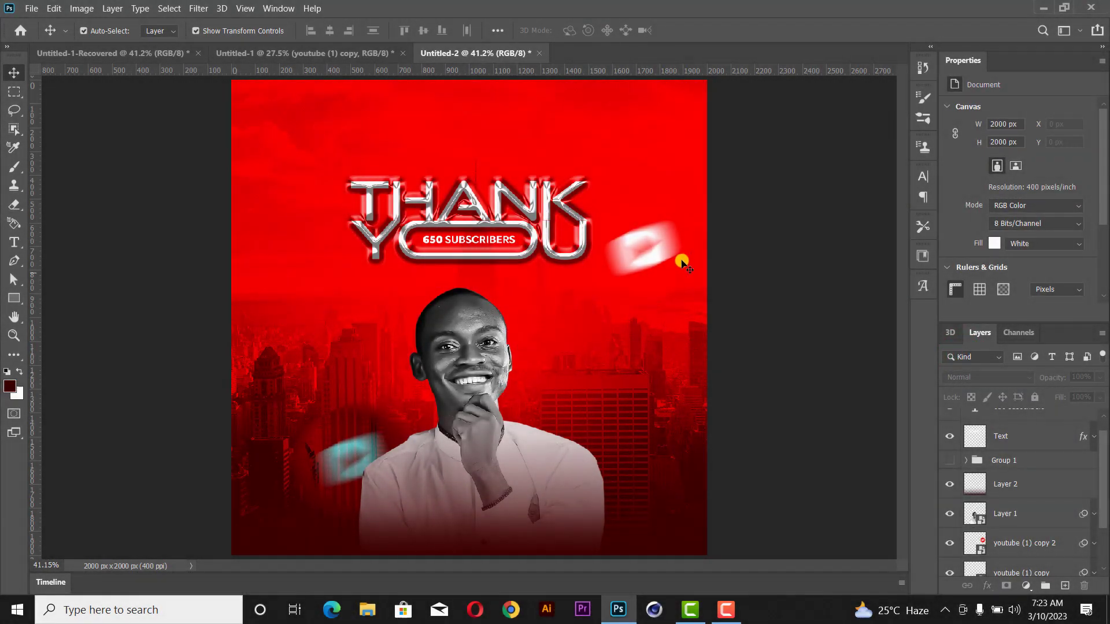
pyautogui.moveTo(681, 257); pyautogui.dragTo(681, 188)
pyautogui.click(795, 270)
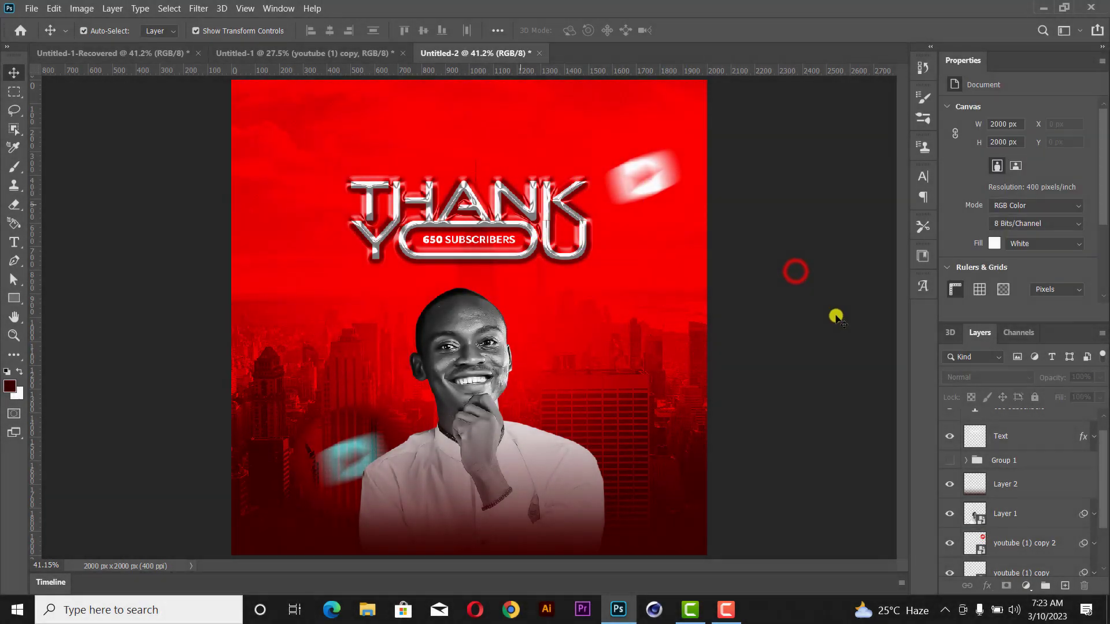
pyautogui.scroll(1, 1004, 501)
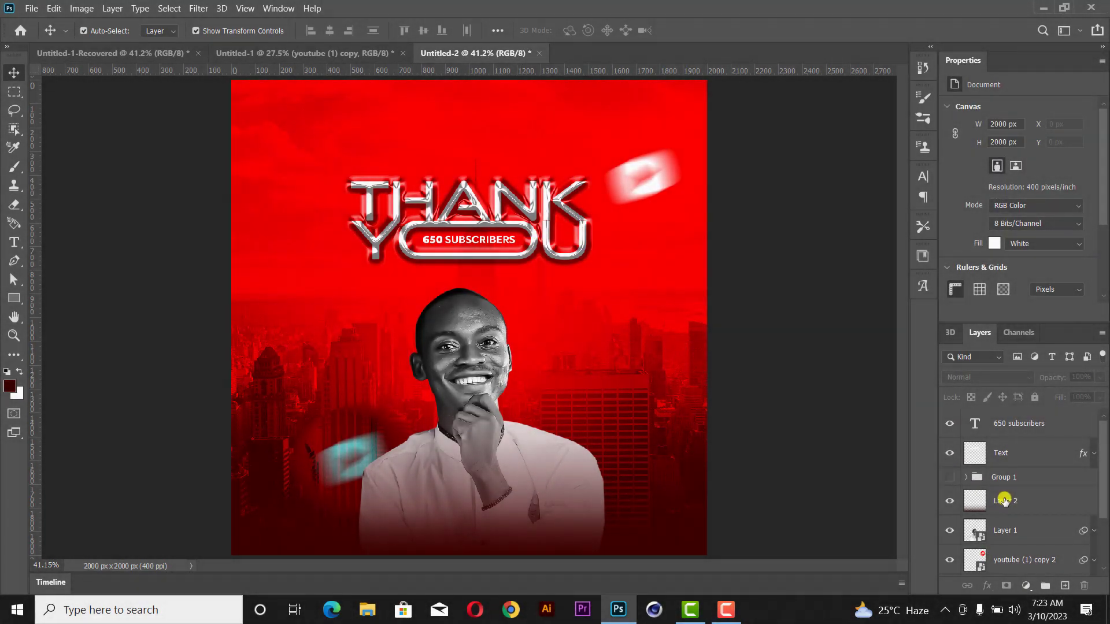
# - Apply an Image > Adjustments > Black & White filter to the city skyline photo layer
pyautogui.scroll(-4, 1004, 501)
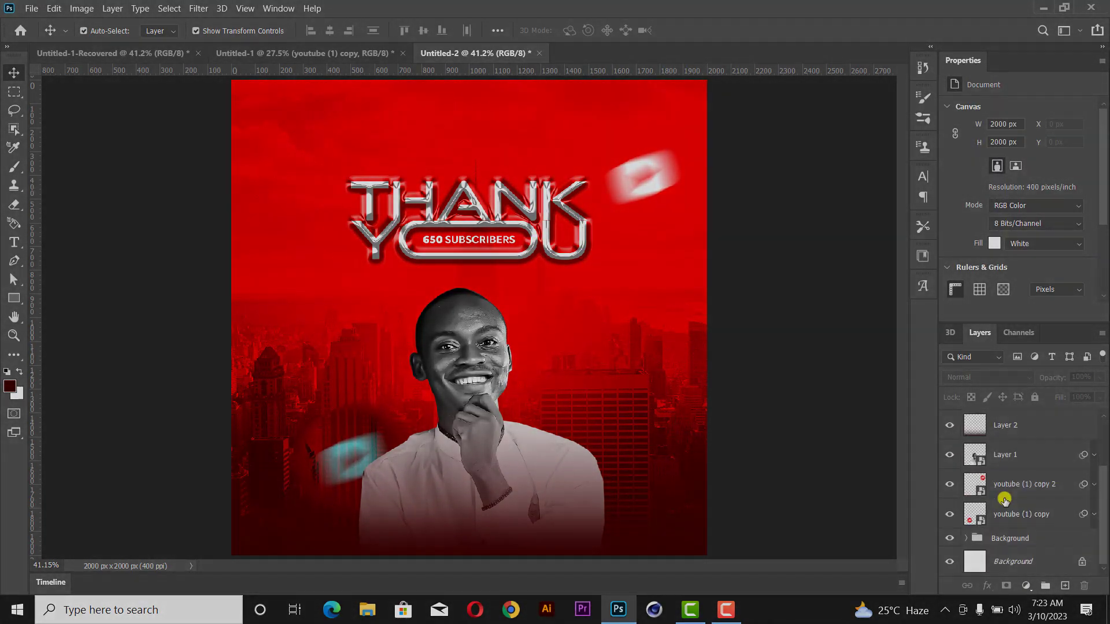
pyautogui.click(965, 538)
pyautogui.scroll(-3, 972, 527)
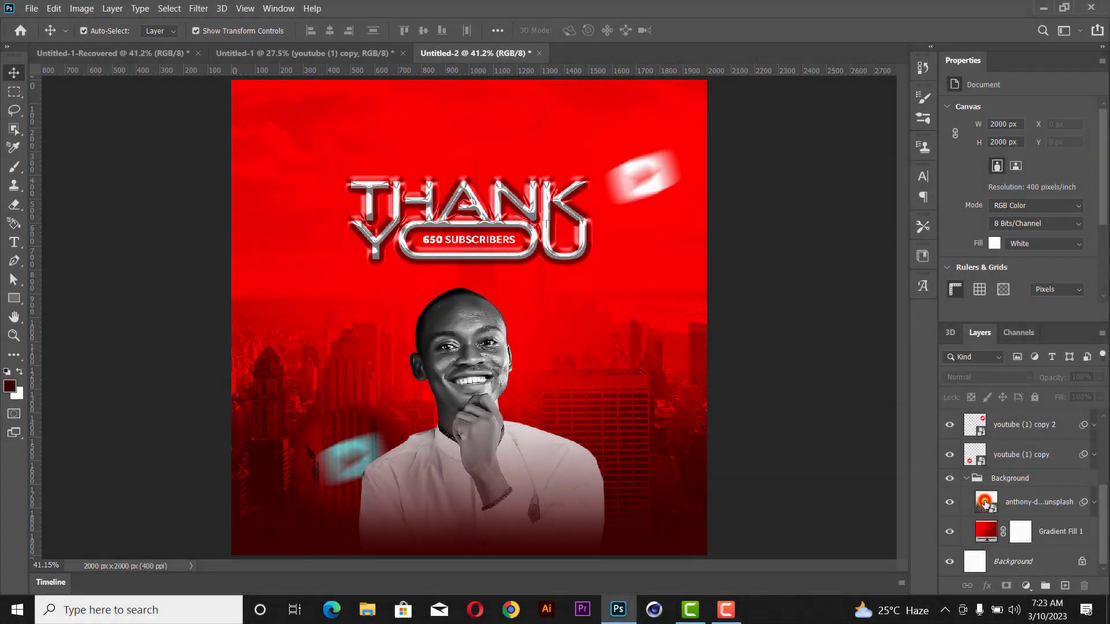
pyautogui.click(985, 503)
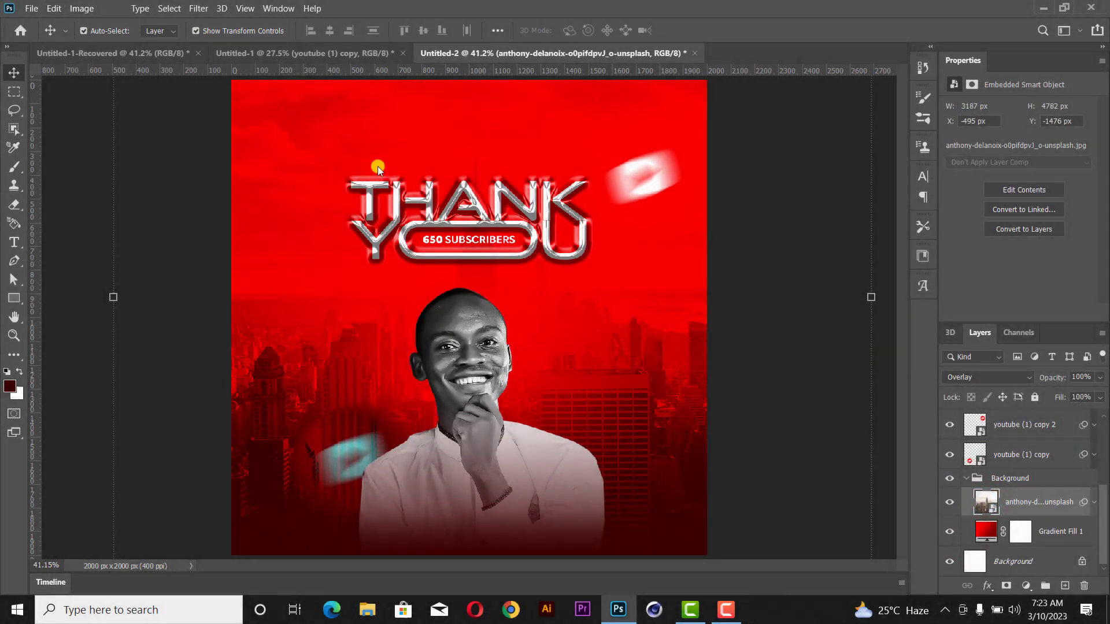
pyautogui.click(92, 9)
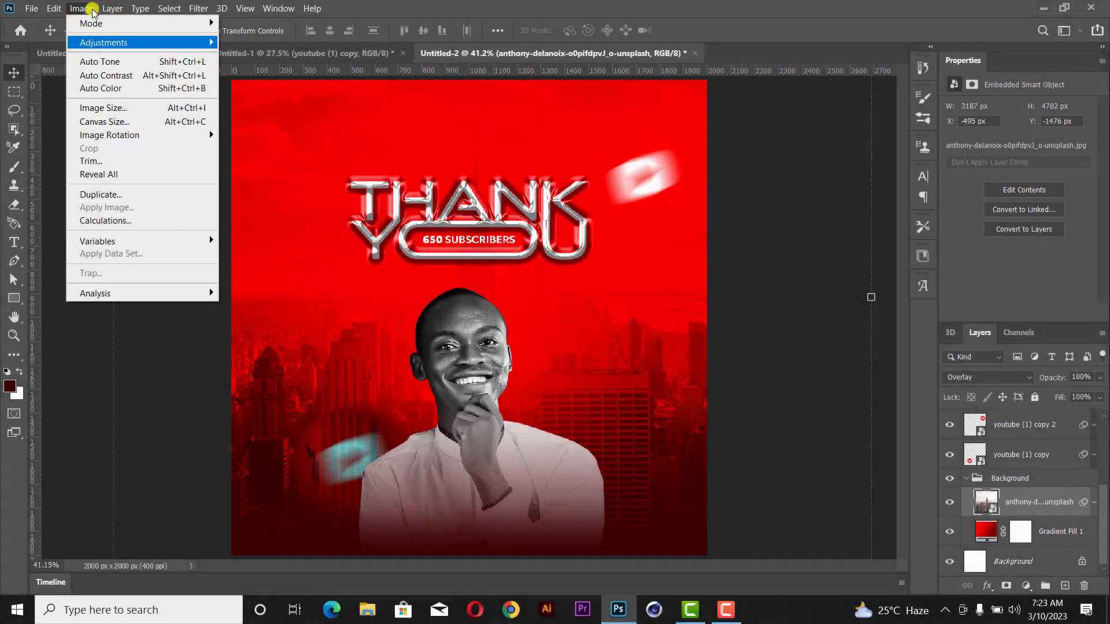
pyautogui.moveTo(145, 42)
pyautogui.click(258, 143)
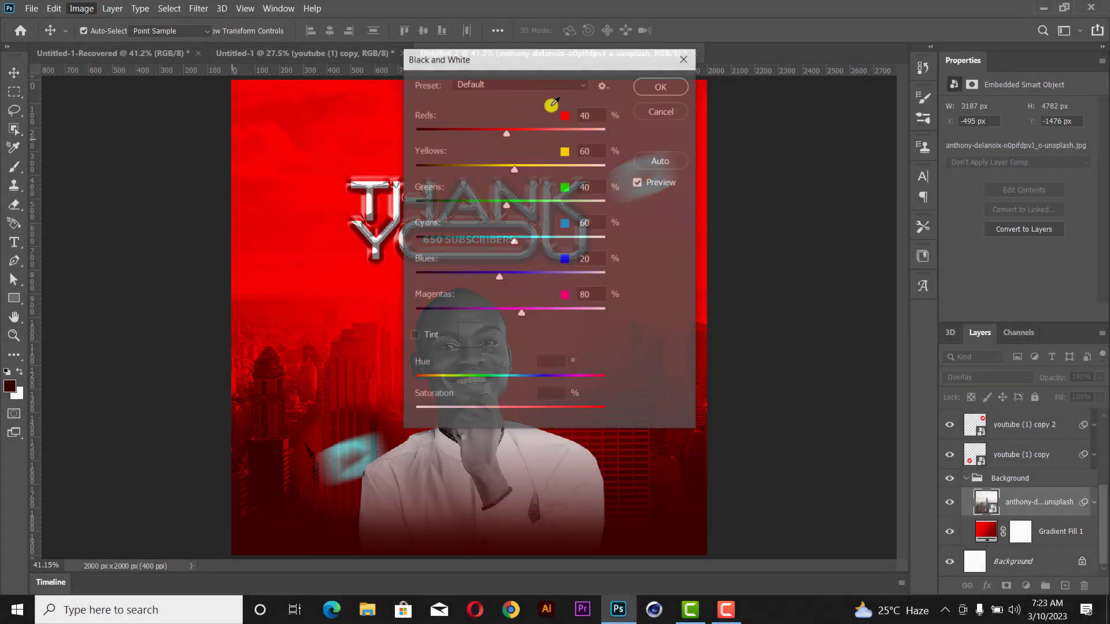
pyautogui.click(663, 86)
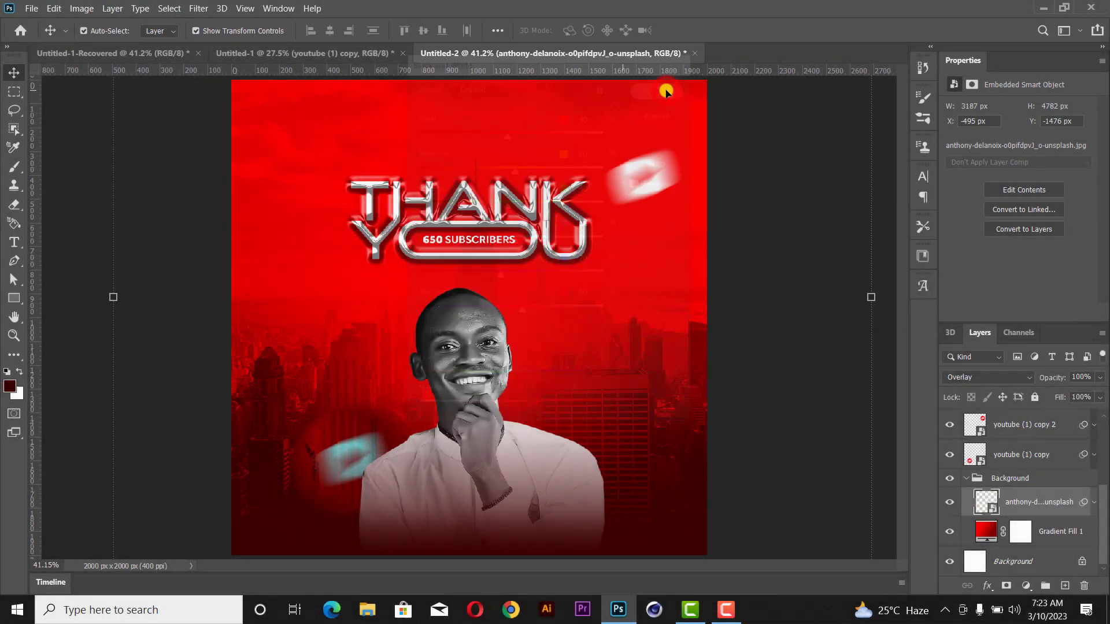
# - Toggle off one Black & White filter and hide the skyline photo to compare
pyautogui.click(1094, 502)
pyautogui.scroll(-1, 1040, 515)
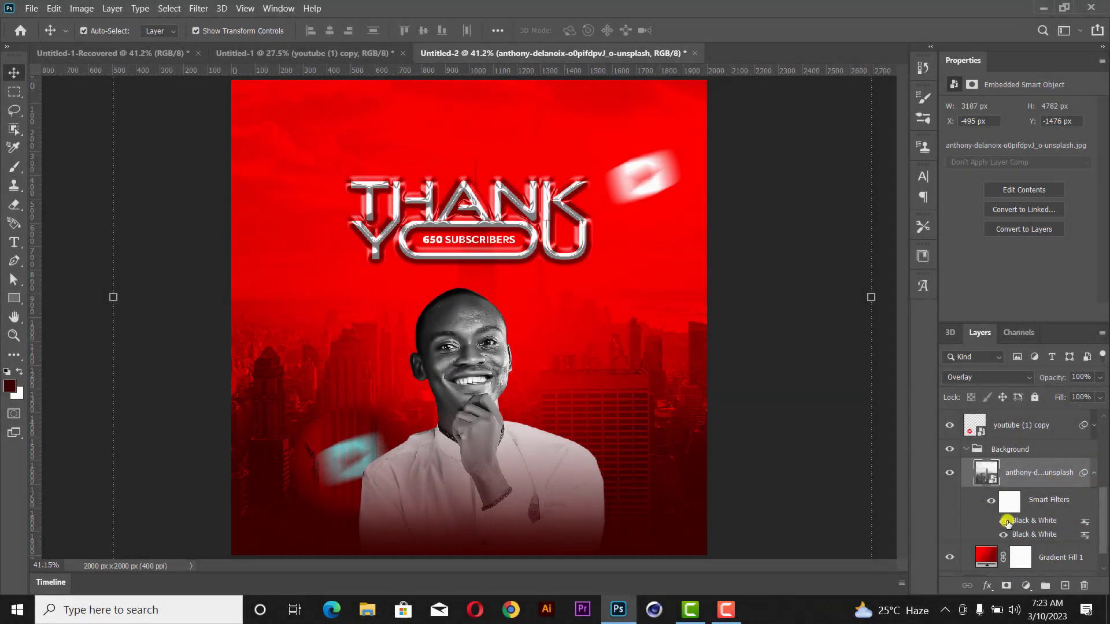
pyautogui.click(1007, 522)
pyautogui.click(951, 471)
# - Toggle the city skyline photo to compare, then add a layer mask to it
pyautogui.click(951, 471)
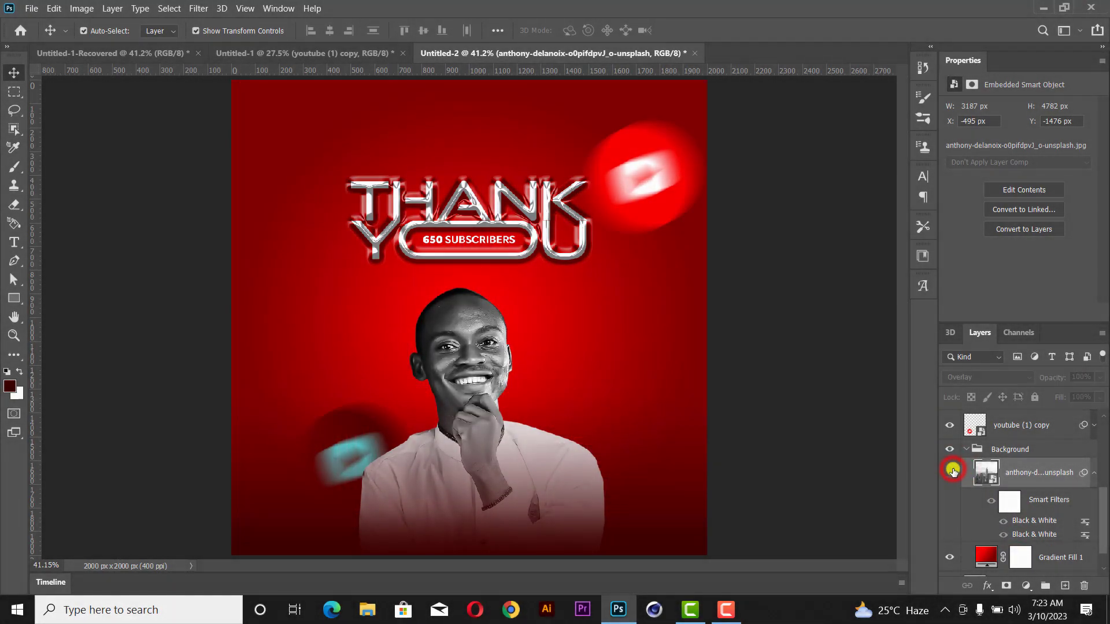
pyautogui.click(951, 472)
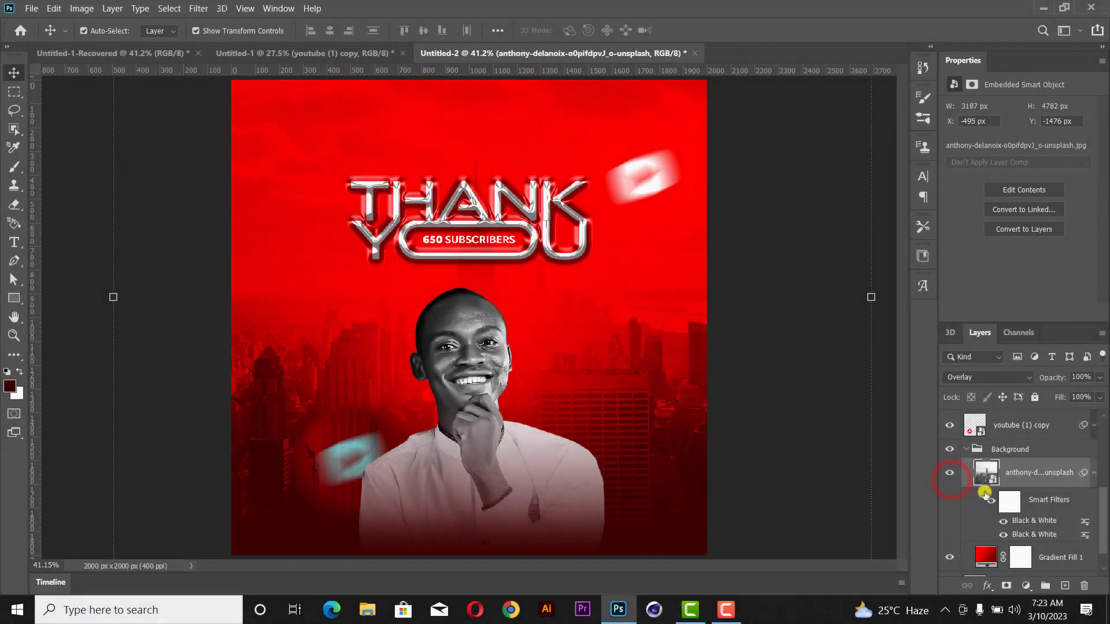
pyautogui.click(1010, 503)
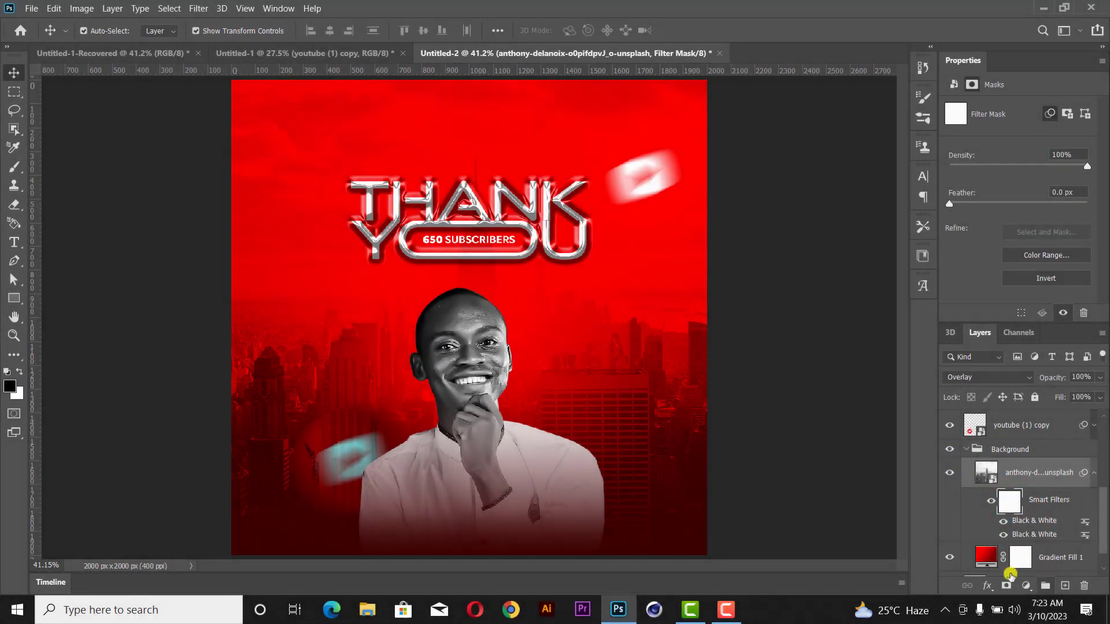
pyautogui.click(1009, 586)
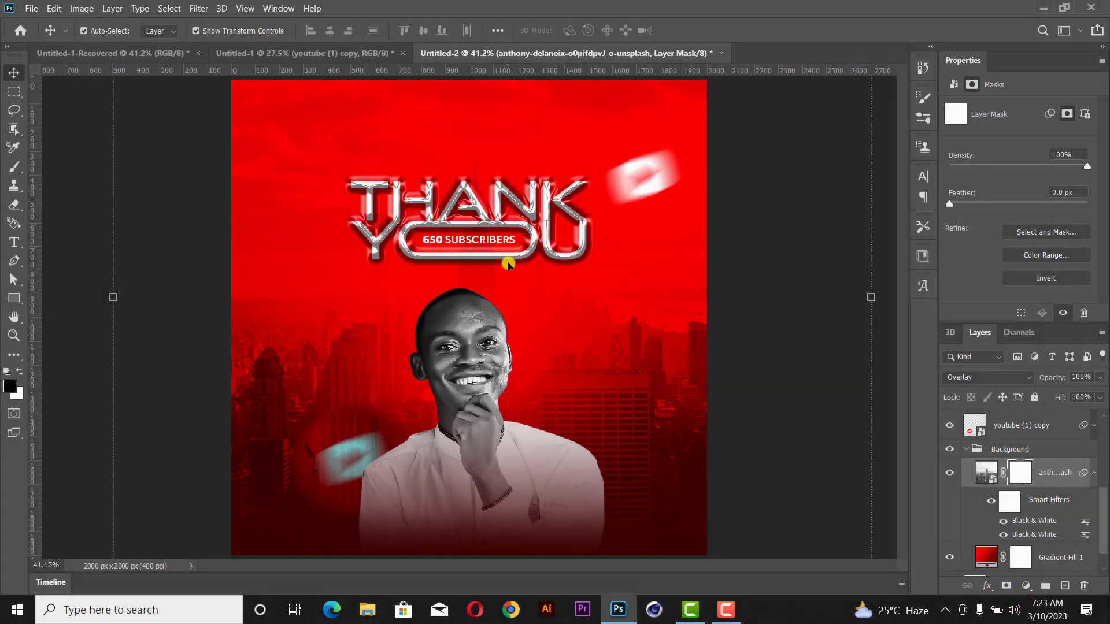
# - Brush out the skyline photo across the top of the poster around the title and logo
pyautogui.press('b')
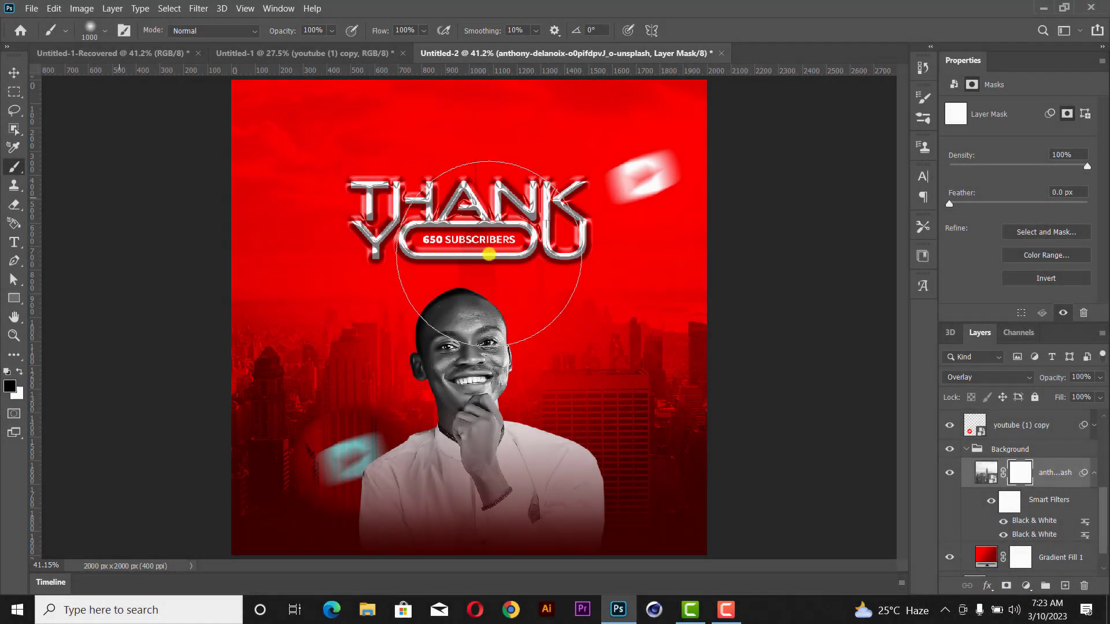
pyautogui.moveTo(266, 147)
pyautogui.mouseDown()
pyautogui.moveTo(673, 122)
pyautogui.moveTo(354, 148)
pyautogui.mouseUp()
pyautogui.moveTo(300, 216); pyautogui.dragTo(550, 197)
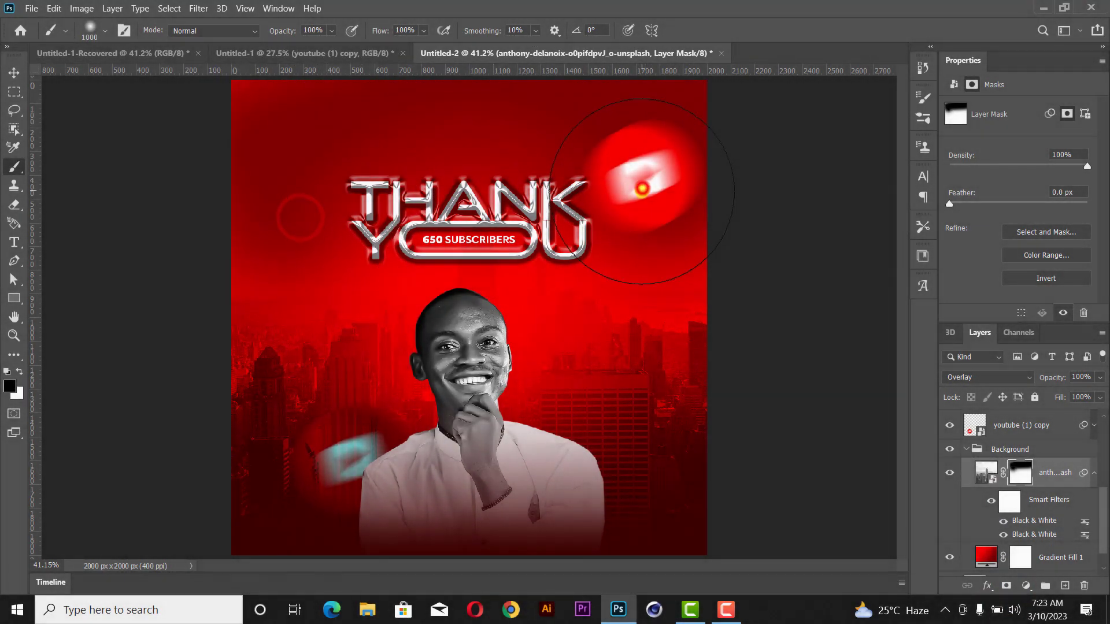
pyautogui.moveTo(637, 212)
pyautogui.mouseDown()
pyautogui.moveTo(446, 149)
pyautogui.moveTo(372, 180)
pyautogui.mouseUp()
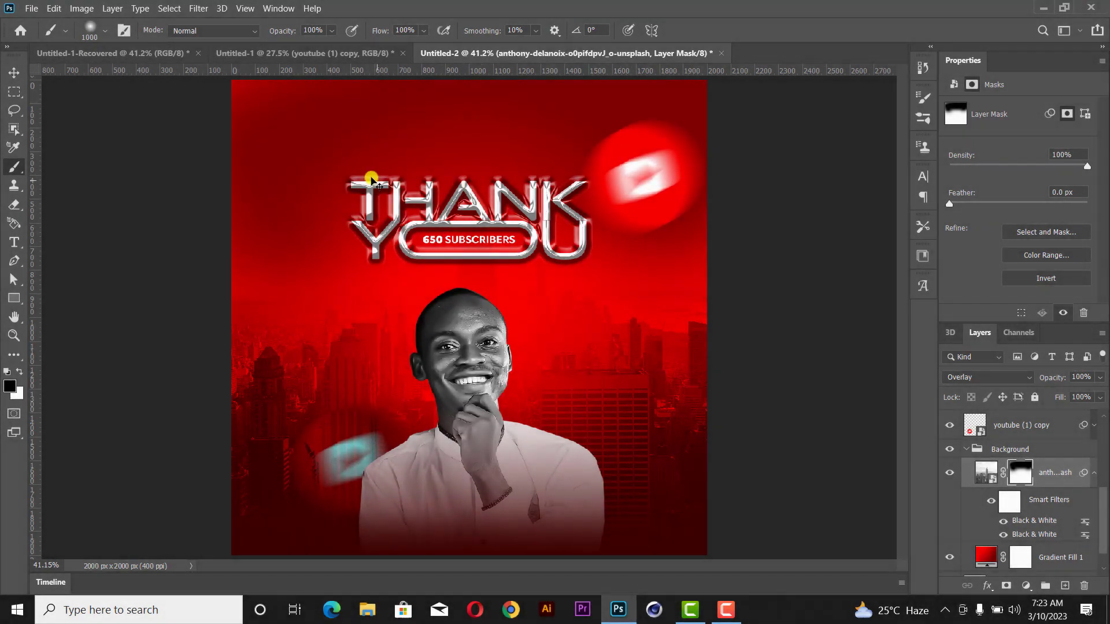
pyautogui.hotkey('ctrl', 'BackSpace')
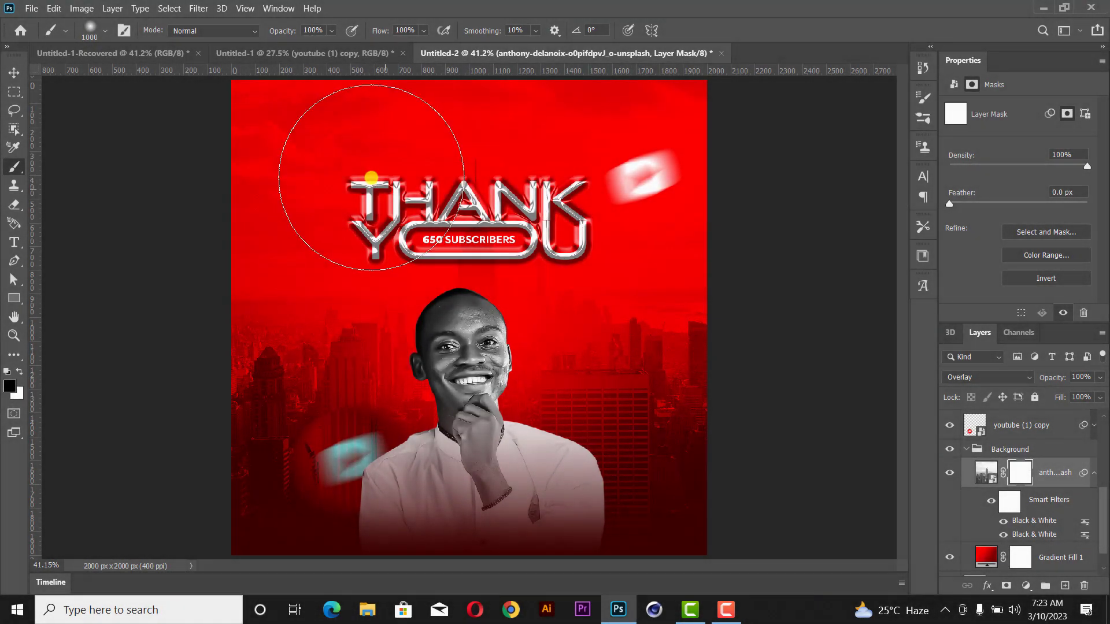
pyautogui.moveTo(362, 179)
pyautogui.mouseDown()
pyautogui.moveTo(331, 174)
pyautogui.moveTo(310, 149)
pyautogui.mouseUp()
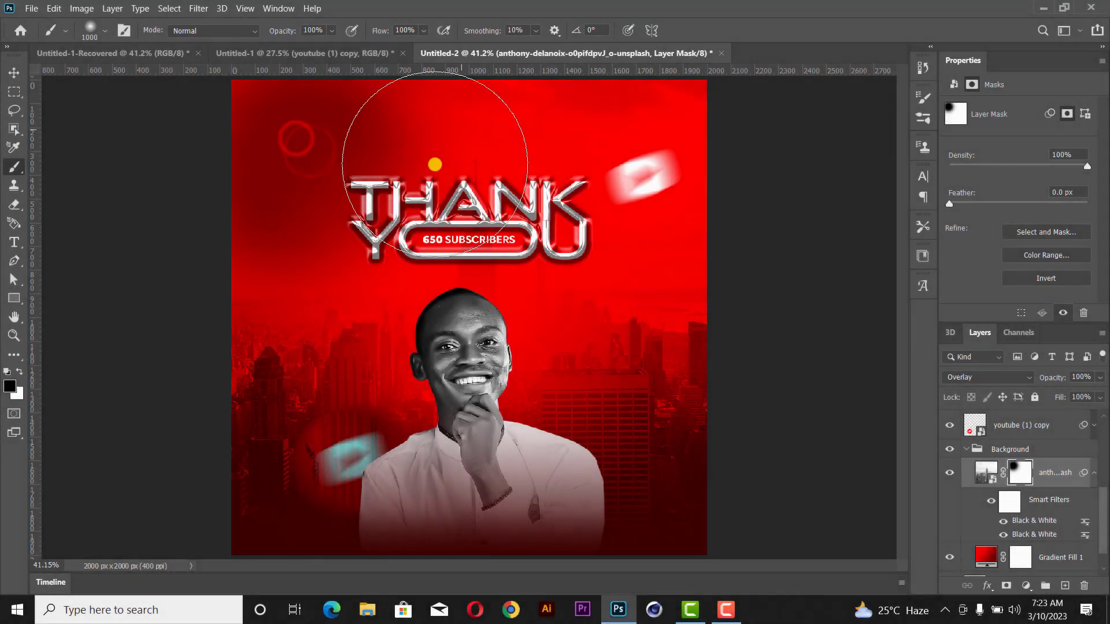
pyautogui.moveTo(598, 124); pyautogui.dragTo(658, 139)
pyautogui.moveTo(471, 117); pyautogui.dragTo(390, 108)
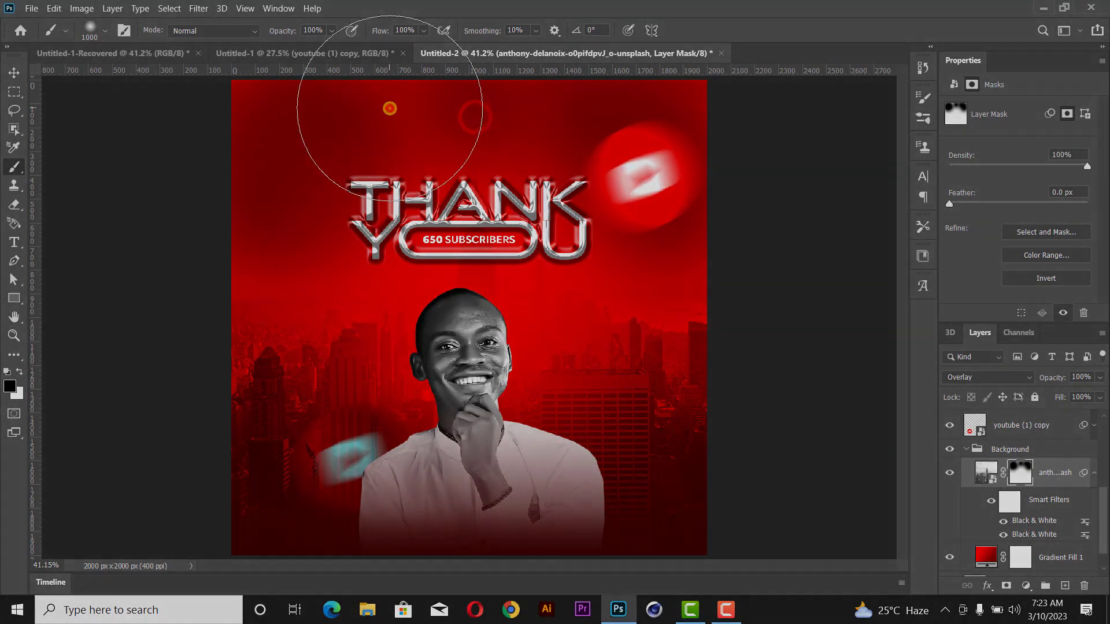
# - Enlarge the photo to about 3788 px wide and commit the transform
pyautogui.click(13, 73)
pyautogui.scroll(-2, 216, 137)
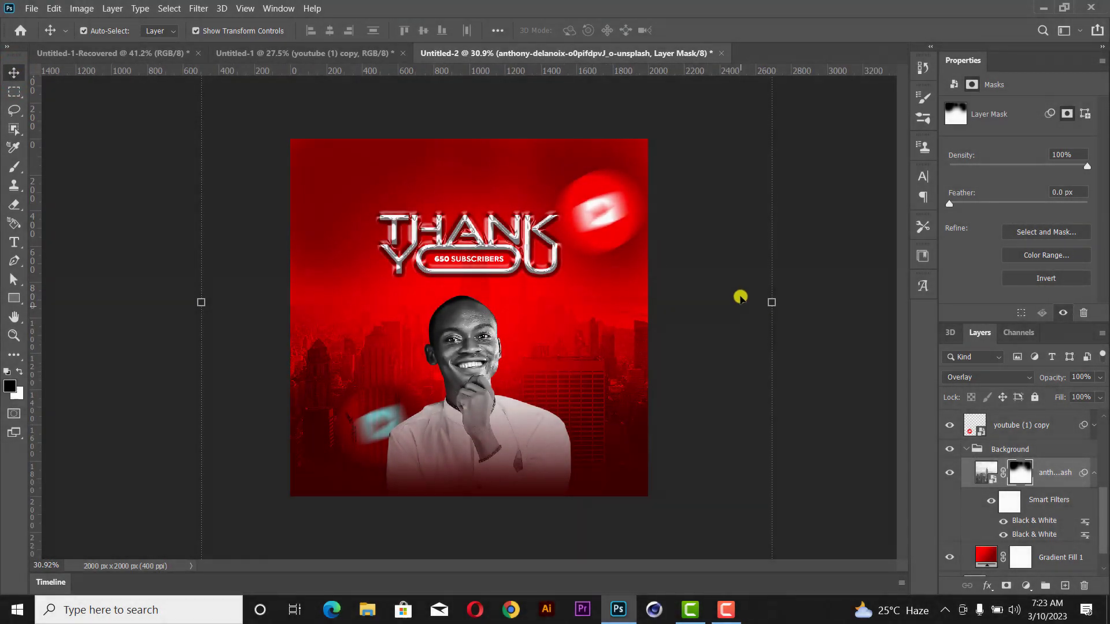
pyautogui.moveTo(771, 302); pyautogui.dragTo(824, 267)
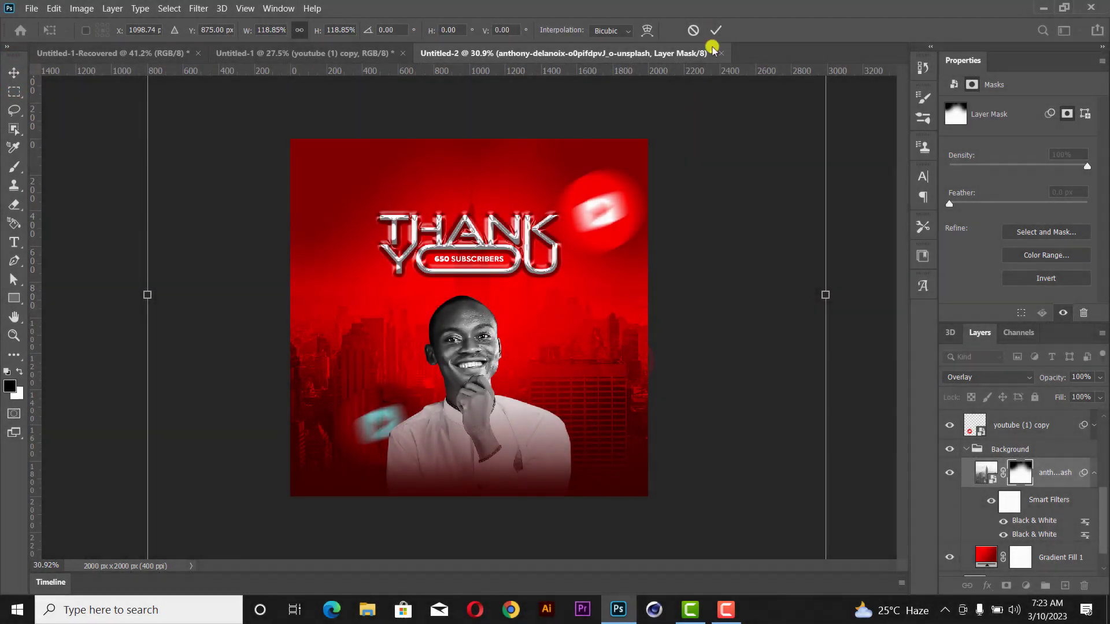
pyautogui.click(715, 30)
# - Lower the man's photo layer opacity to 86%
pyautogui.click(986, 472)
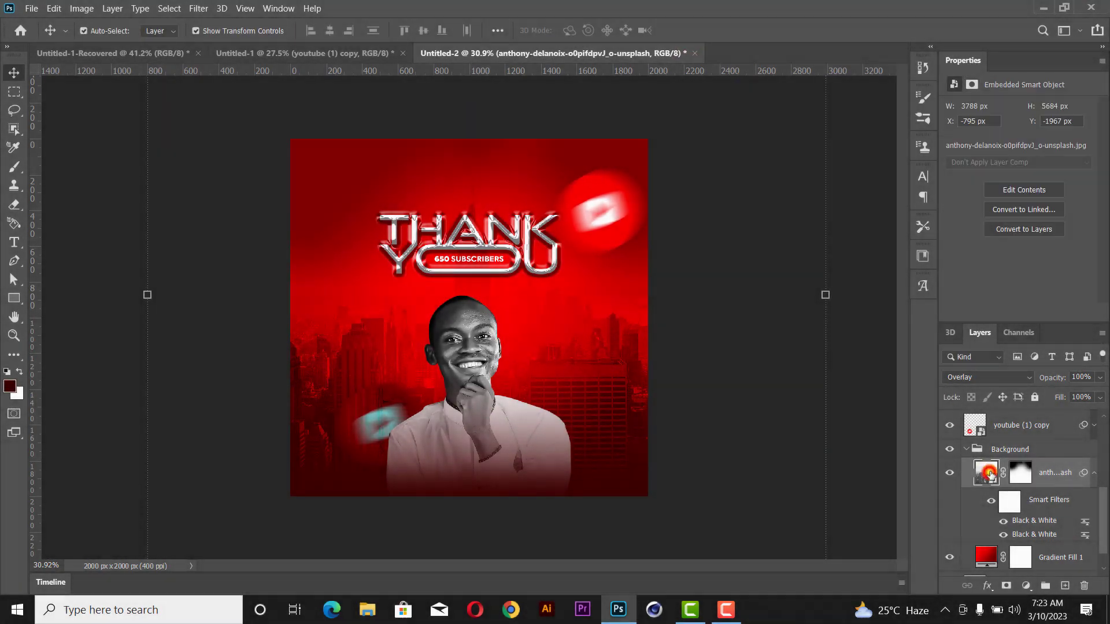
pyautogui.click(1100, 377)
pyautogui.moveTo(1100, 394); pyautogui.dragTo(1089, 398)
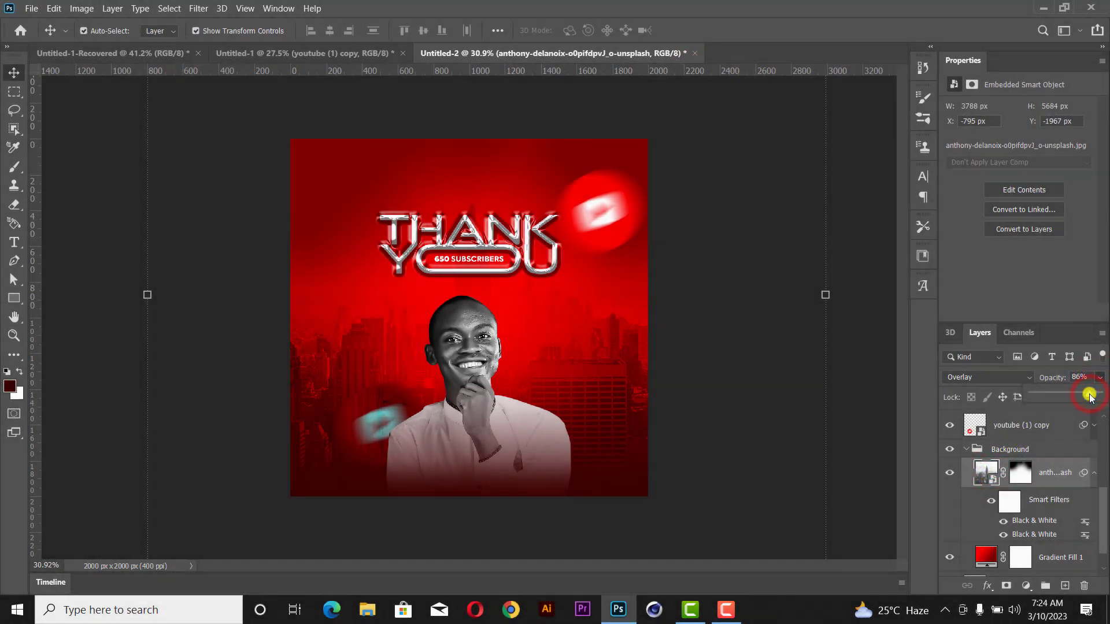
pyautogui.click(734, 305)
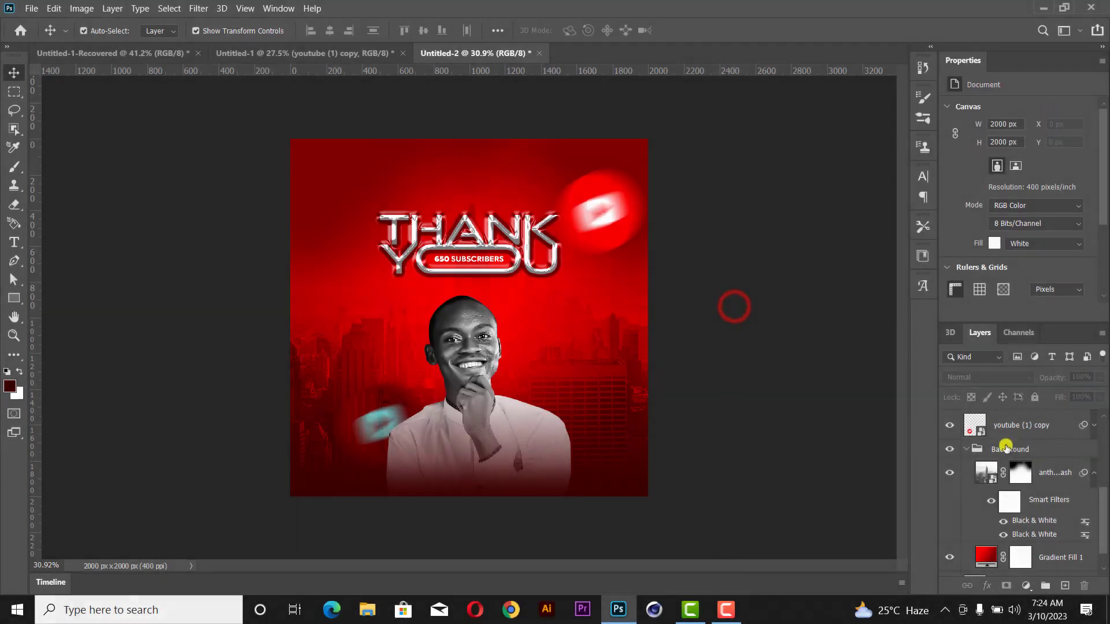
pyautogui.scroll(3, 1005, 448)
# - Scale the THANK YOU title and 650 SUBSCRIBERS badge together to 115%
pyautogui.click(531, 231)
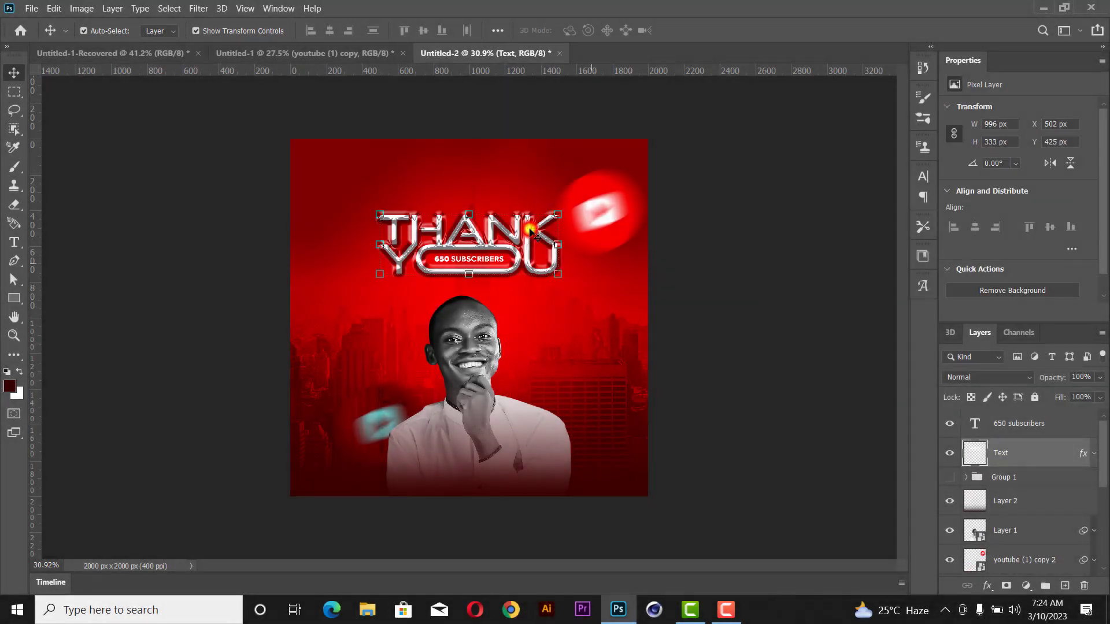
pyautogui.press('ctrl')
pyautogui.keyDown('ctrl'); pyautogui.click(1016, 428); pyautogui.keyUp('ctrl')
pyautogui.hotkey('ctrl', 't')
pyautogui.moveTo(558, 244); pyautogui.dragTo(582, 239)
pyautogui.click(716, 30)
# - Fit the whole poster on screen
pyautogui.press('z')
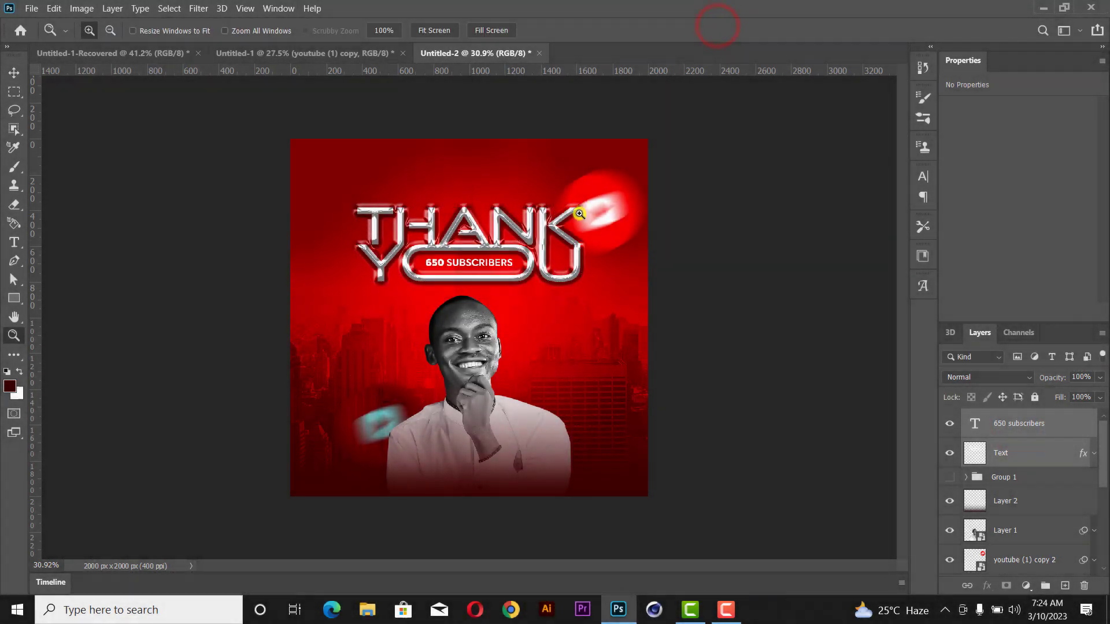
pyautogui.rightClick(580, 215)
pyautogui.click(597, 222)
# - Add a new empty layer and set the foreground colour to pure red ff0000
pyautogui.press('v')
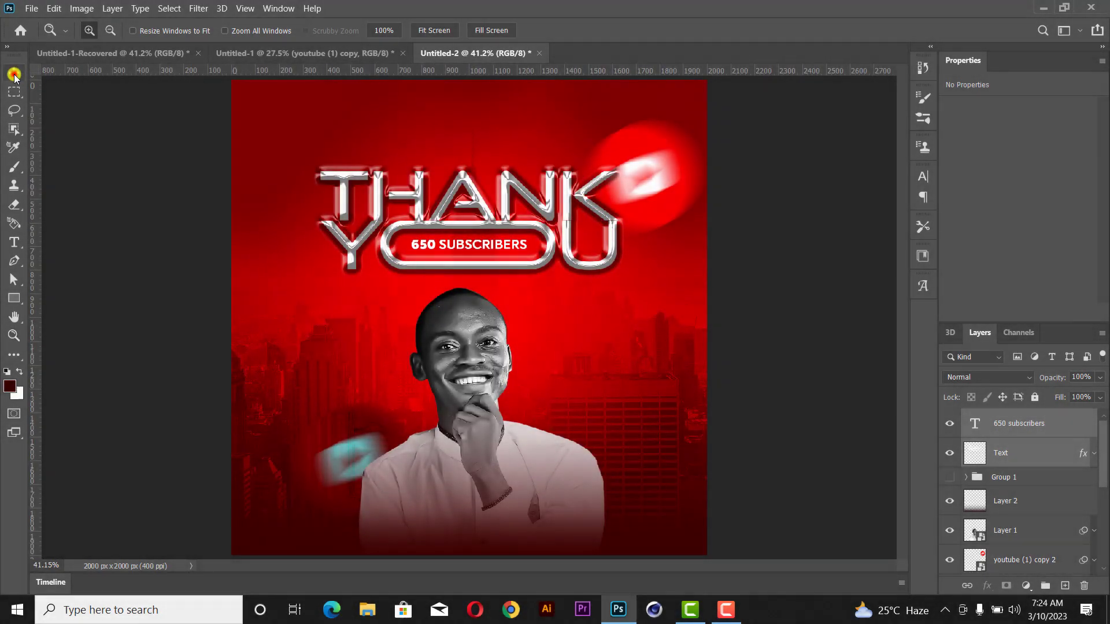
pyautogui.click(1065, 585)
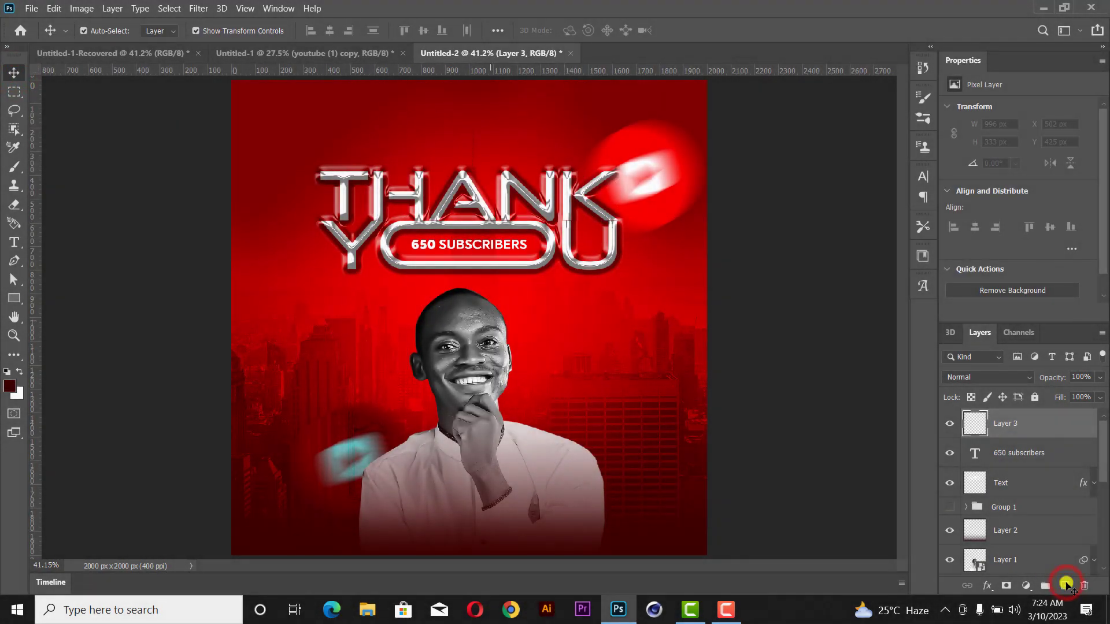
pyautogui.press('i')
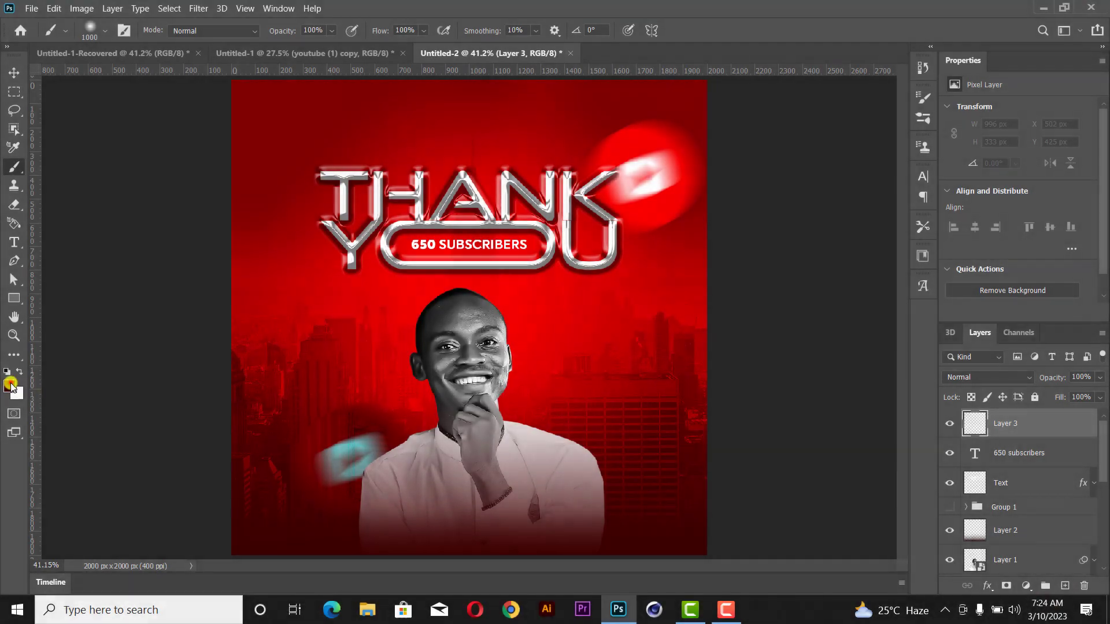
pyautogui.click(10, 386)
pyautogui.moveTo(706, 99); pyautogui.dragTo(805, 37)
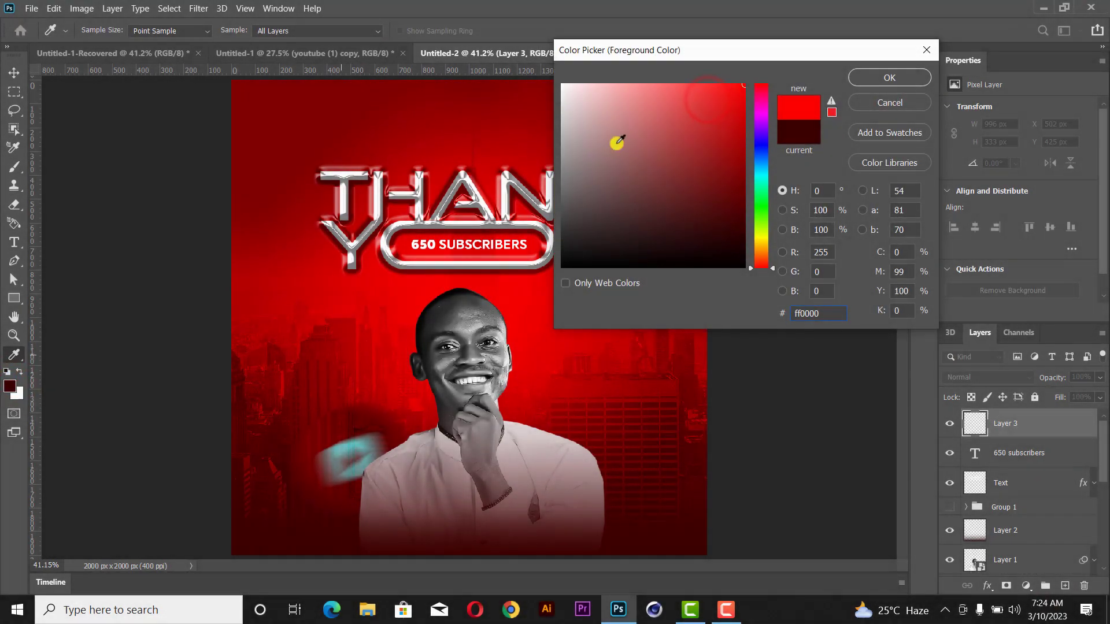
pyautogui.click(885, 76)
# - Brush red dabs beside the man's face and over the cyan blur at lower left
pyautogui.press('b')
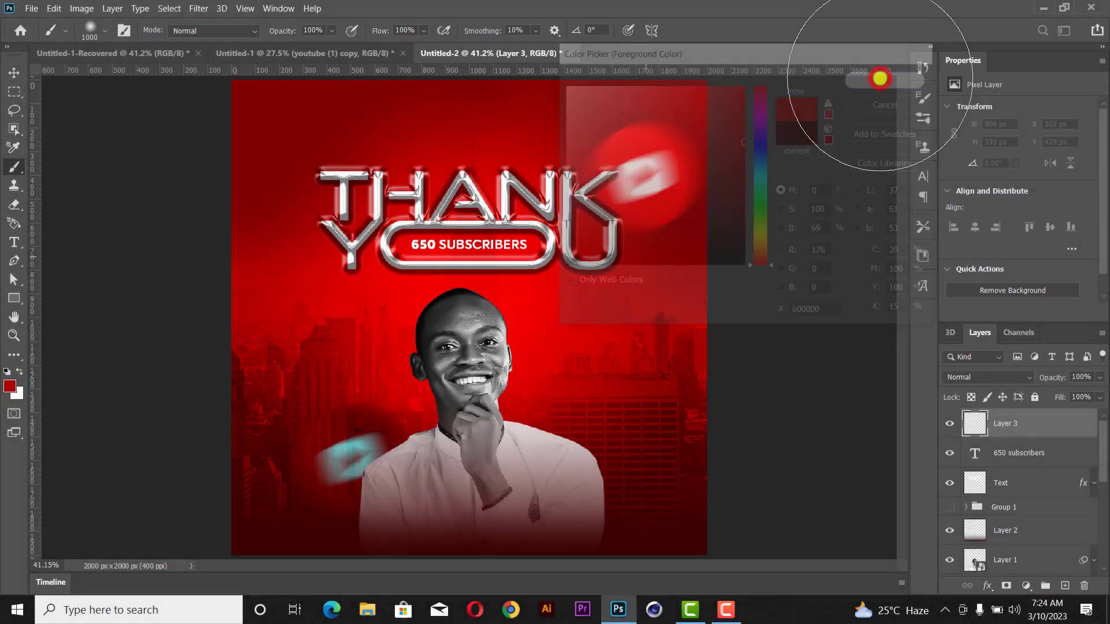
pyautogui.click(581, 368)
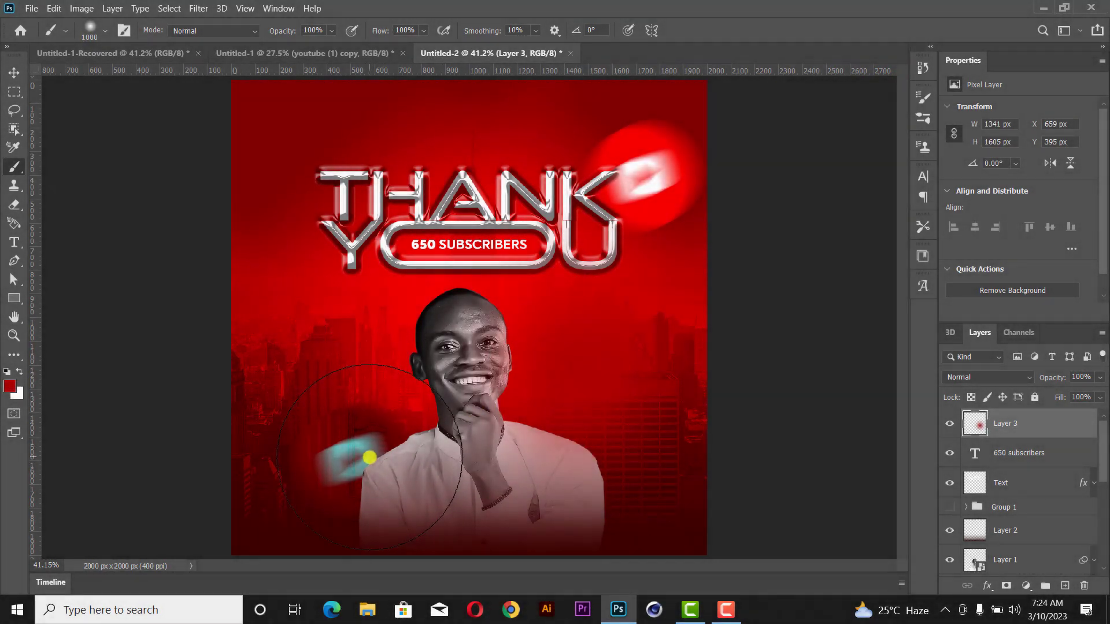
pyautogui.click(369, 457)
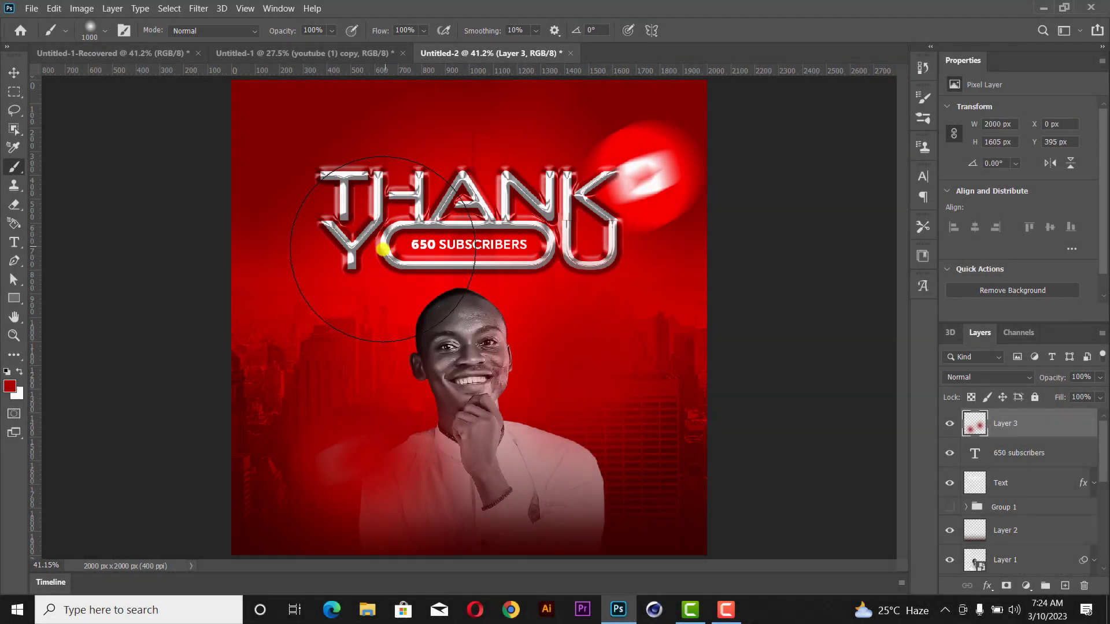
pyautogui.click(962, 377)
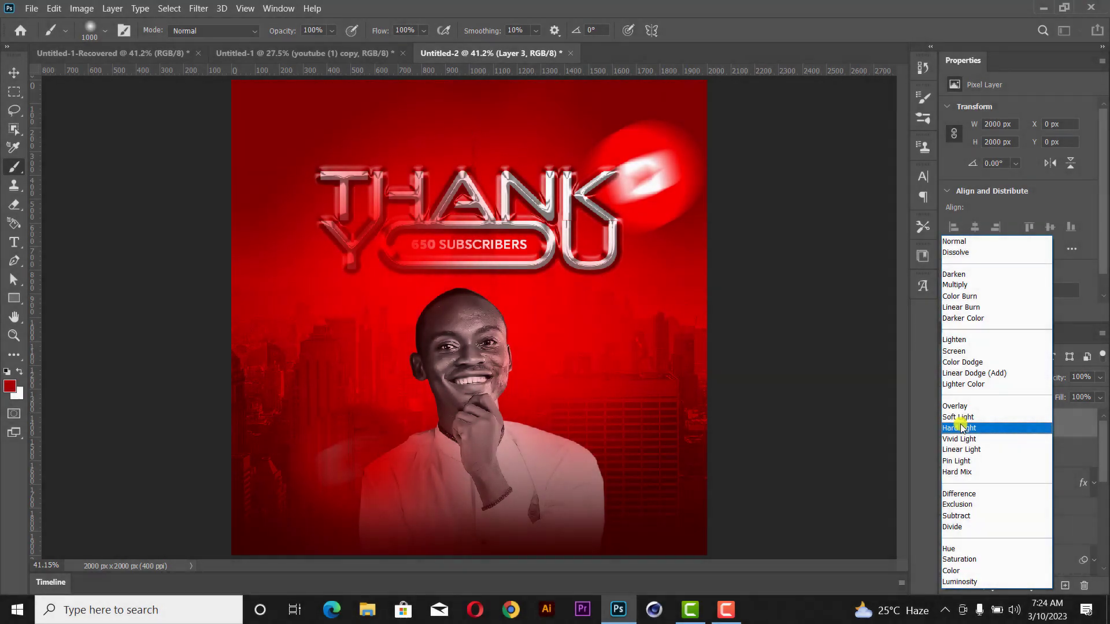
# - Move the red glow down toward the man and set it to Overlay blending
pyautogui.press('Up')
pyautogui.press('Down')
pyautogui.press('Down')
pyautogui.press('Up')
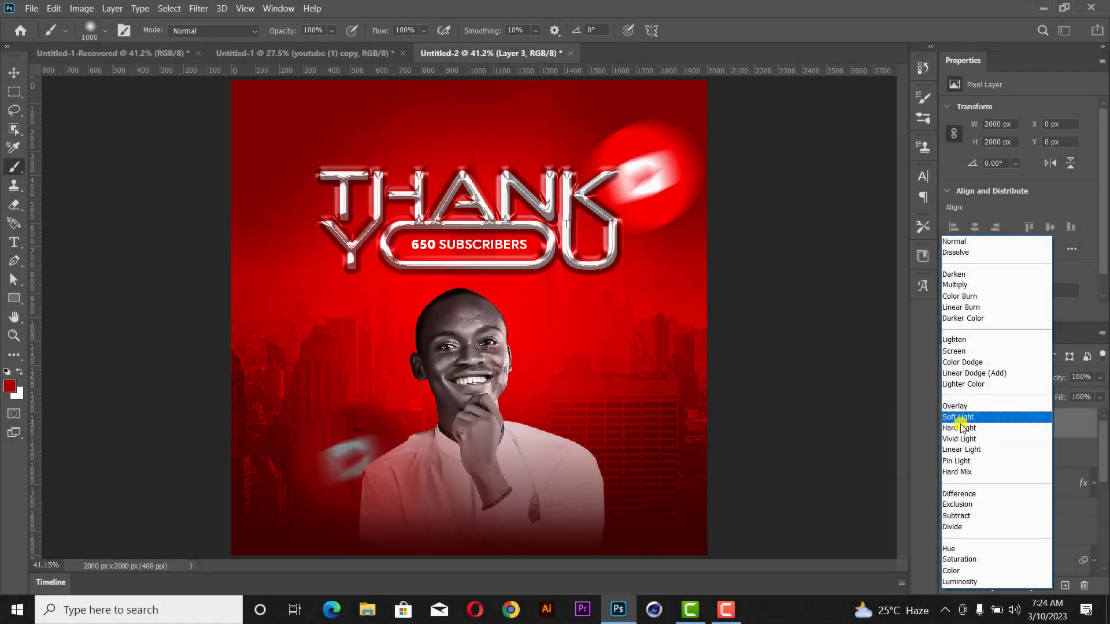
pyautogui.click(764, 26)
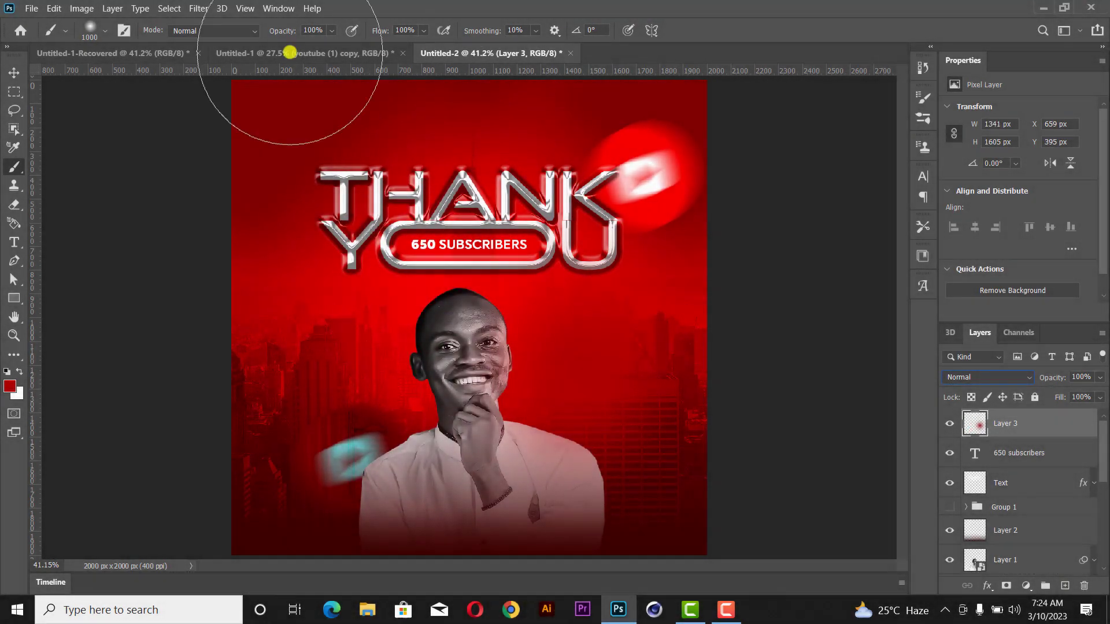
pyautogui.press('v')
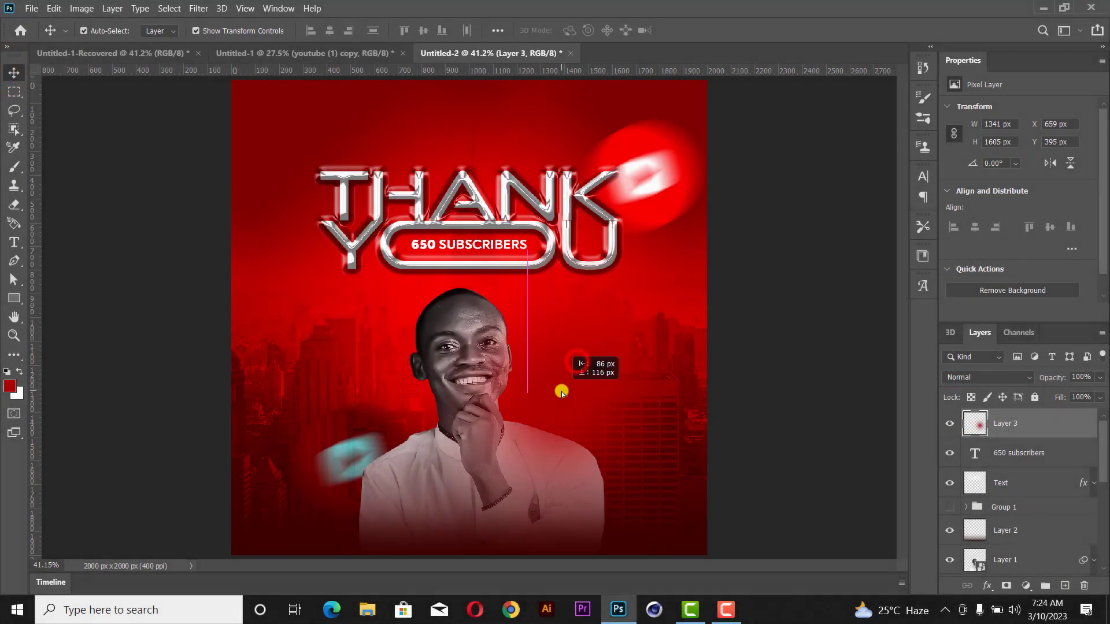
pyautogui.moveTo(561, 393); pyautogui.dragTo(540, 379)
pyautogui.click(988, 377)
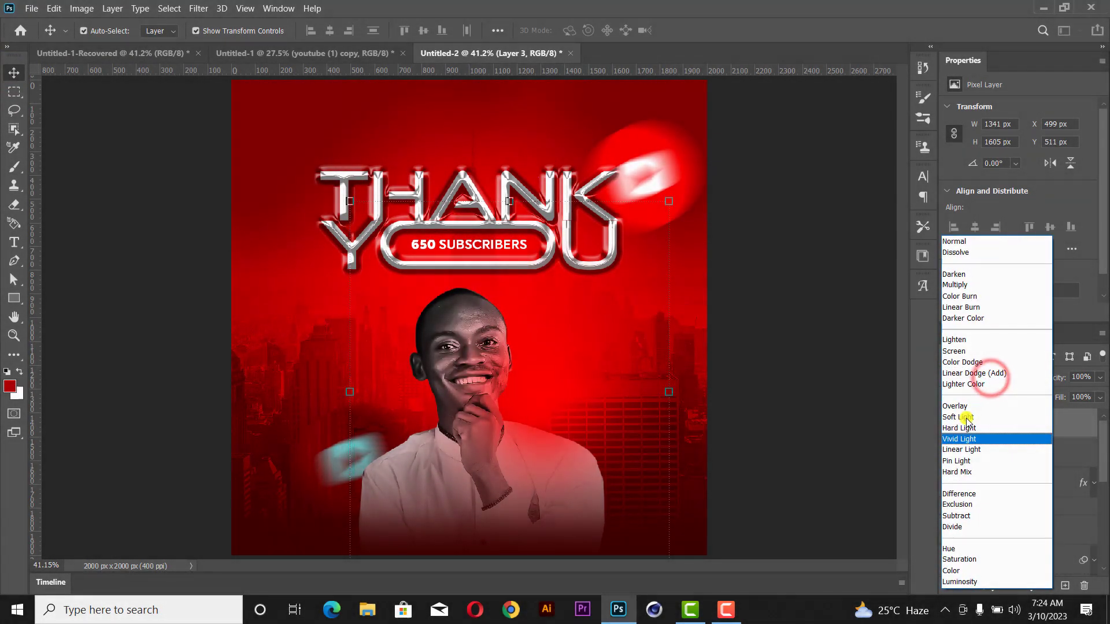
pyautogui.press('Up')
pyautogui.press('Up')
pyautogui.press('Up')
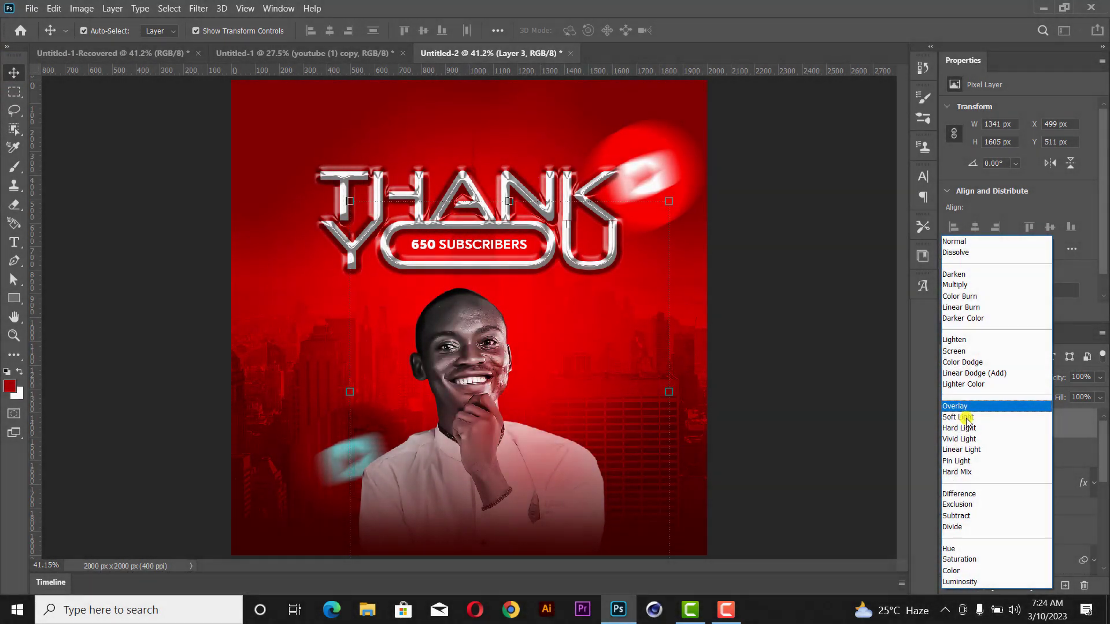
pyautogui.click(967, 408)
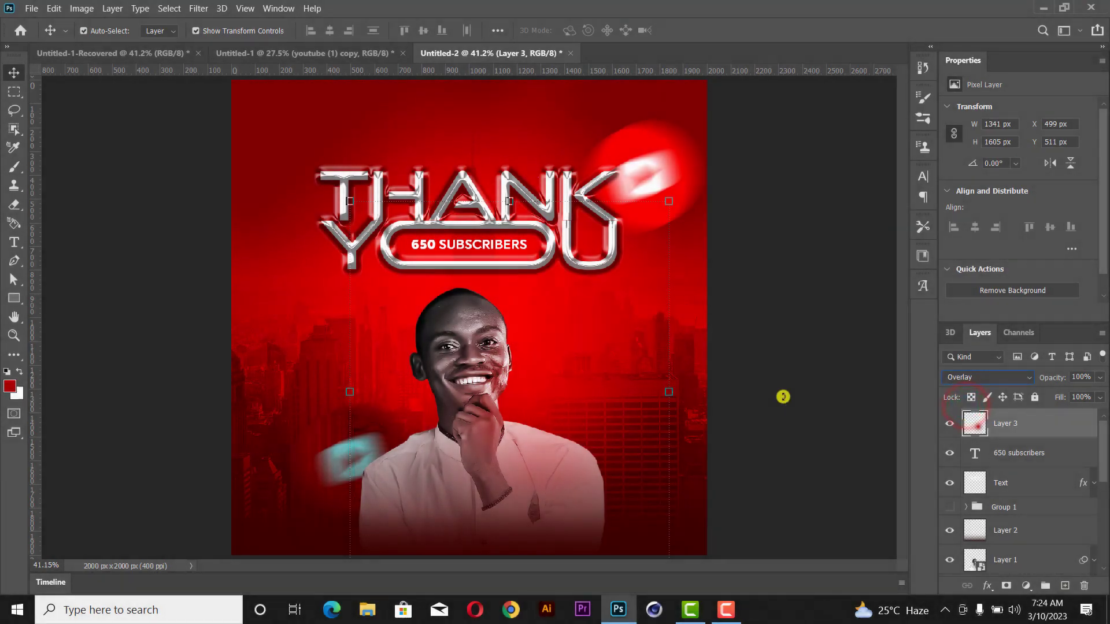
# - Alt-drag a copy of the glow to the upper left and set both glow layers to Screen
pyautogui.moveTo(547, 386); pyautogui.dragTo(393, 327)
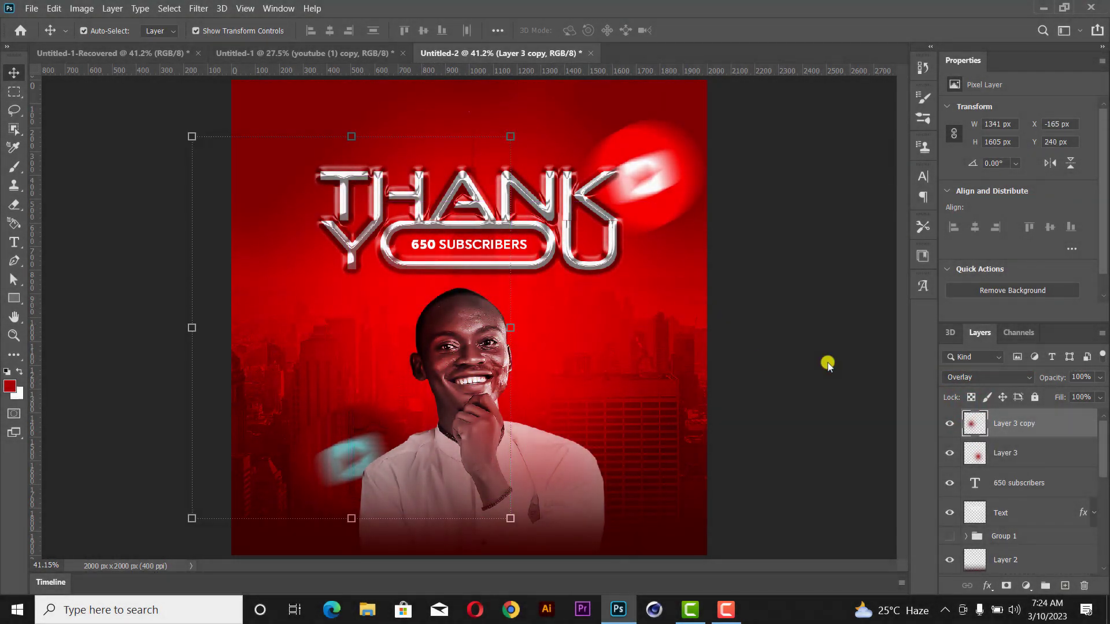
pyautogui.click(987, 378)
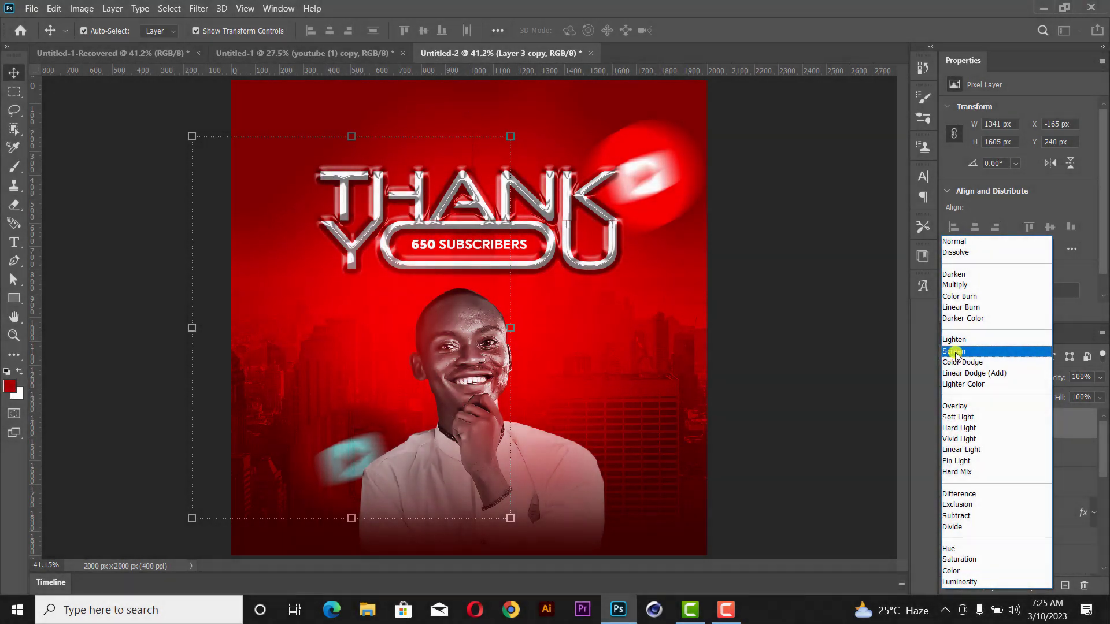
pyautogui.click(954, 352)
pyautogui.click(1005, 453)
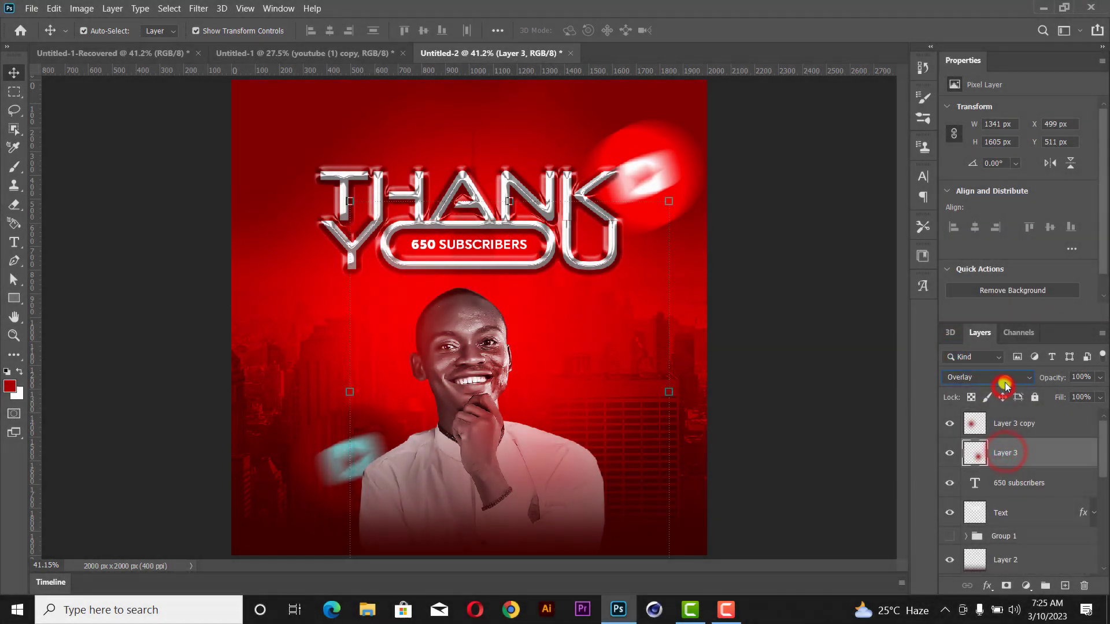
pyautogui.click(1004, 377)
pyautogui.click(954, 353)
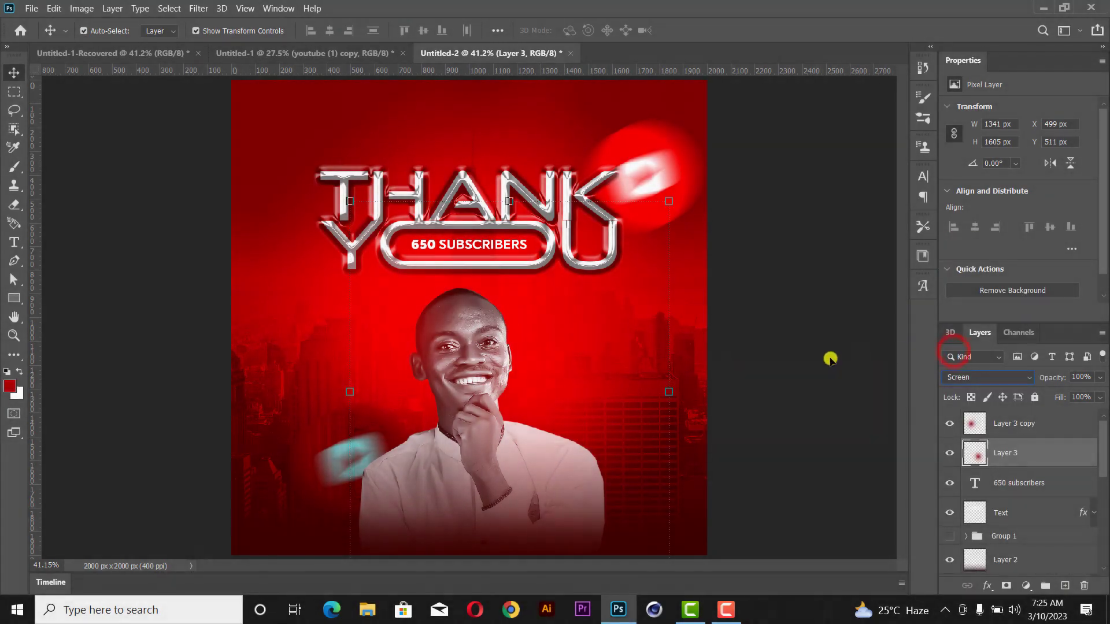
# - Nudge both red glows into place and deselect the layers
pyautogui.moveTo(569, 375)
pyautogui.mouseDown()
pyautogui.moveTo(553, 413)
pyautogui.moveTo(575, 417)
pyautogui.moveTo(601, 338)
pyautogui.moveTo(567, 354)
pyautogui.moveTo(575, 370)
pyautogui.mouseUp()
pyautogui.moveTo(310, 320); pyautogui.dragTo(333, 307)
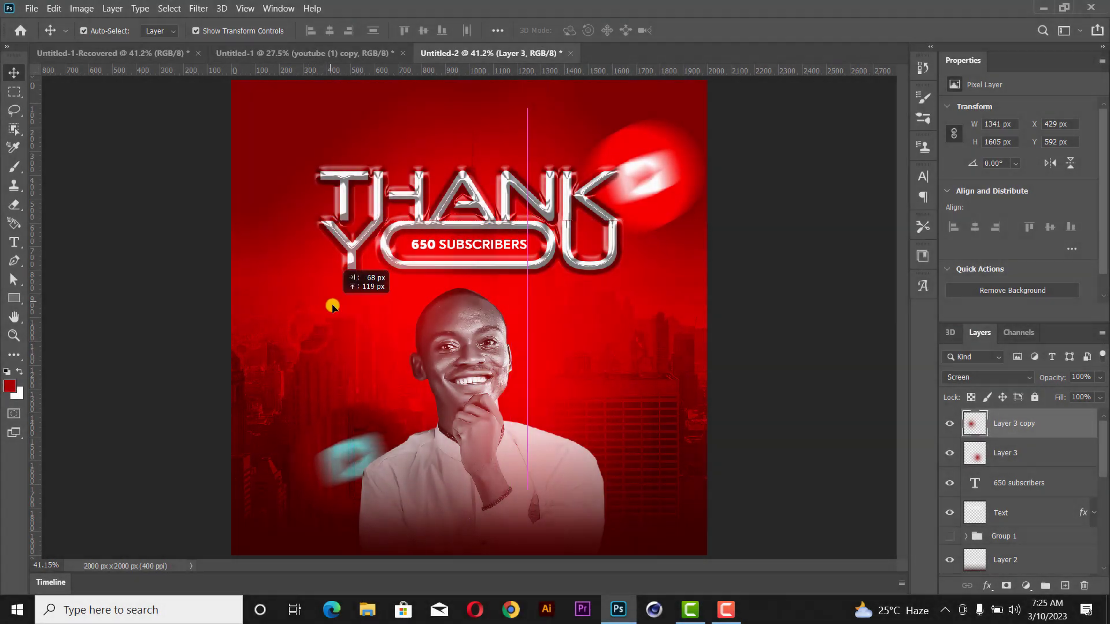
pyautogui.click(764, 284)
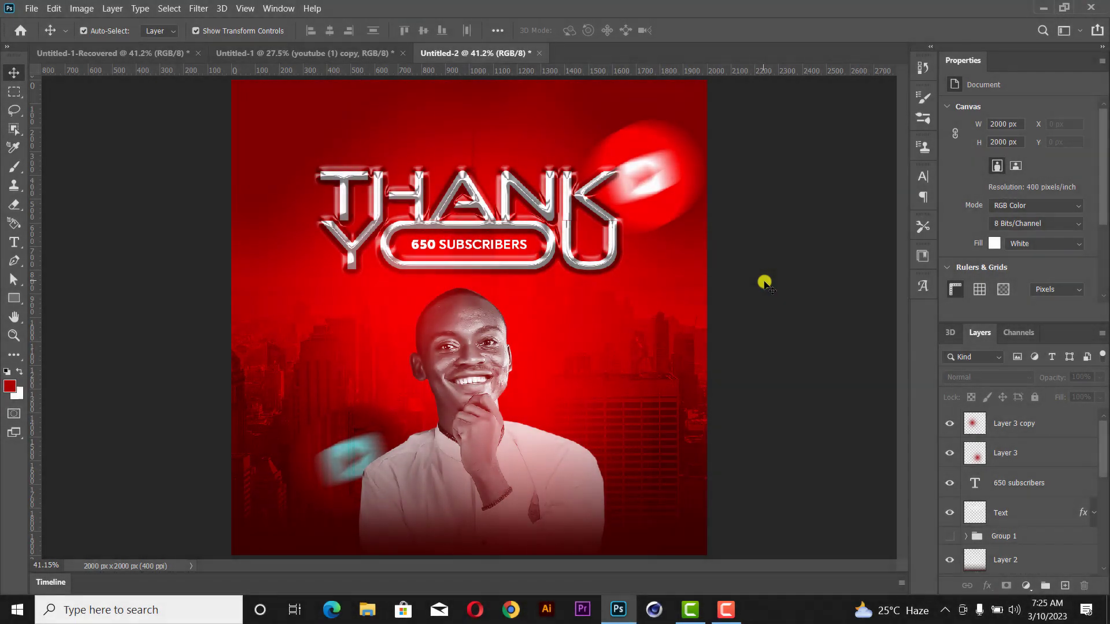
# - Draw a red rounded-rectangle banner across the man's lower shirt with 40.5 px corners
pyautogui.scroll(2, 765, 280)
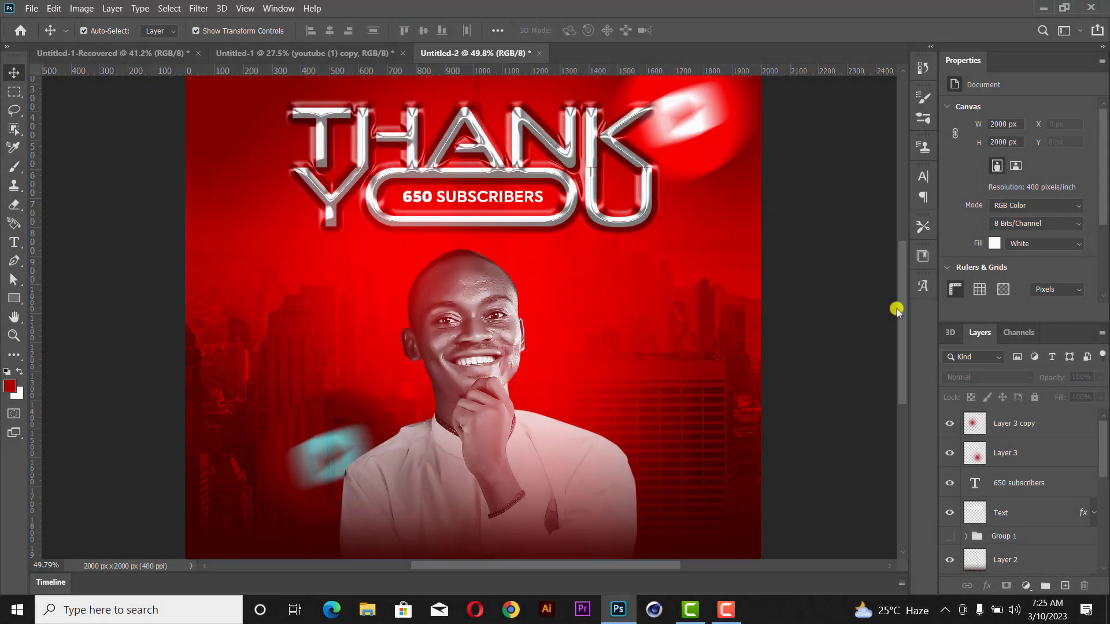
pyautogui.moveTo(896, 309); pyautogui.dragTo(899, 329)
pyautogui.click(12, 297)
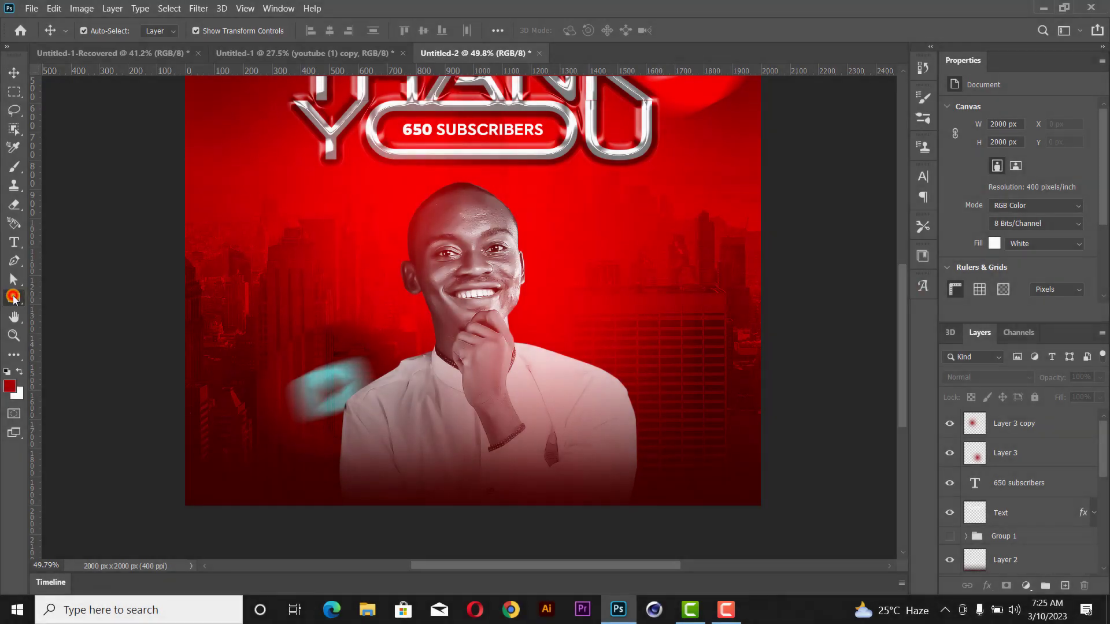
pyautogui.moveTo(360, 426); pyautogui.dragTo(557, 463)
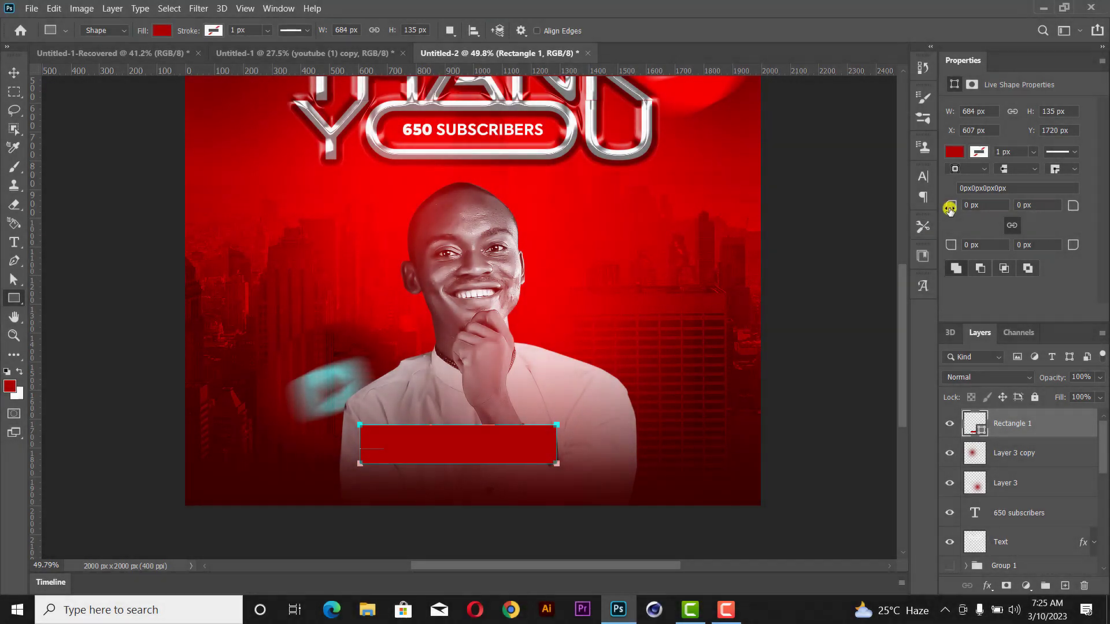
pyautogui.moveTo(951, 207); pyautogui.dragTo(1066, 207)
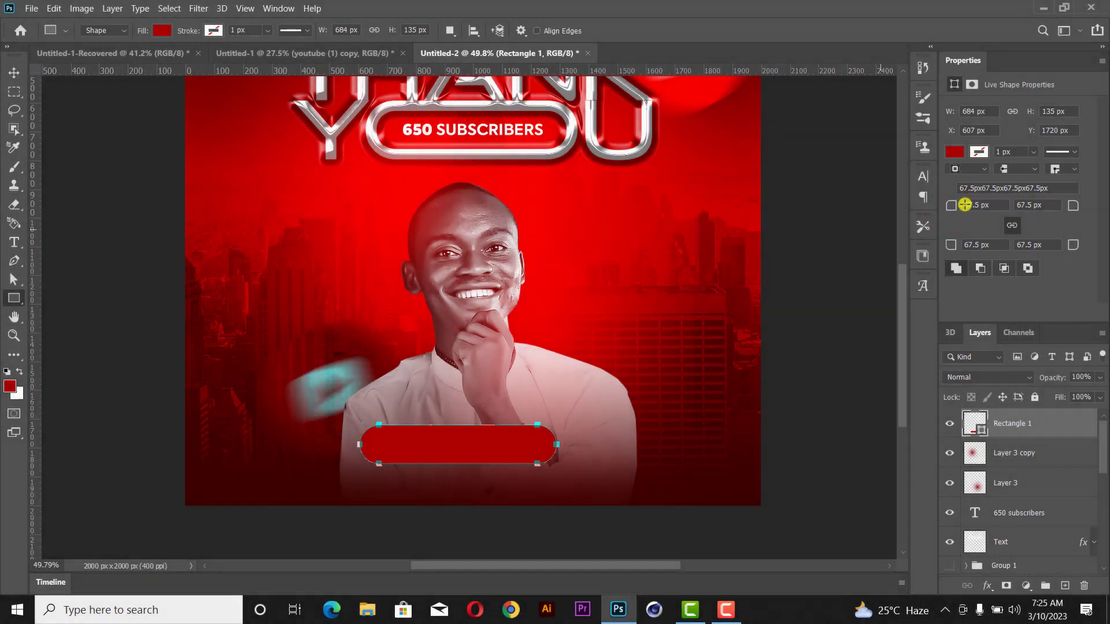
pyautogui.moveTo(950, 206); pyautogui.dragTo(931, 216)
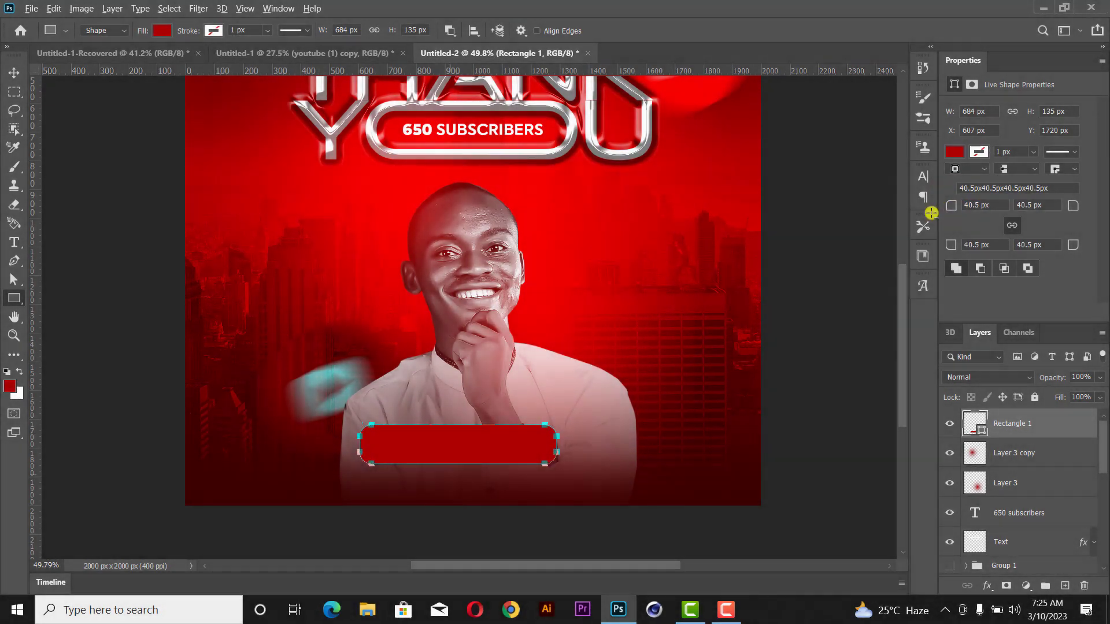
pyautogui.hotkey('ctrl', '+')
# - Align Rectangle 1 to the horizontal centre using the Background layer as reference
pyautogui.click(14, 73)
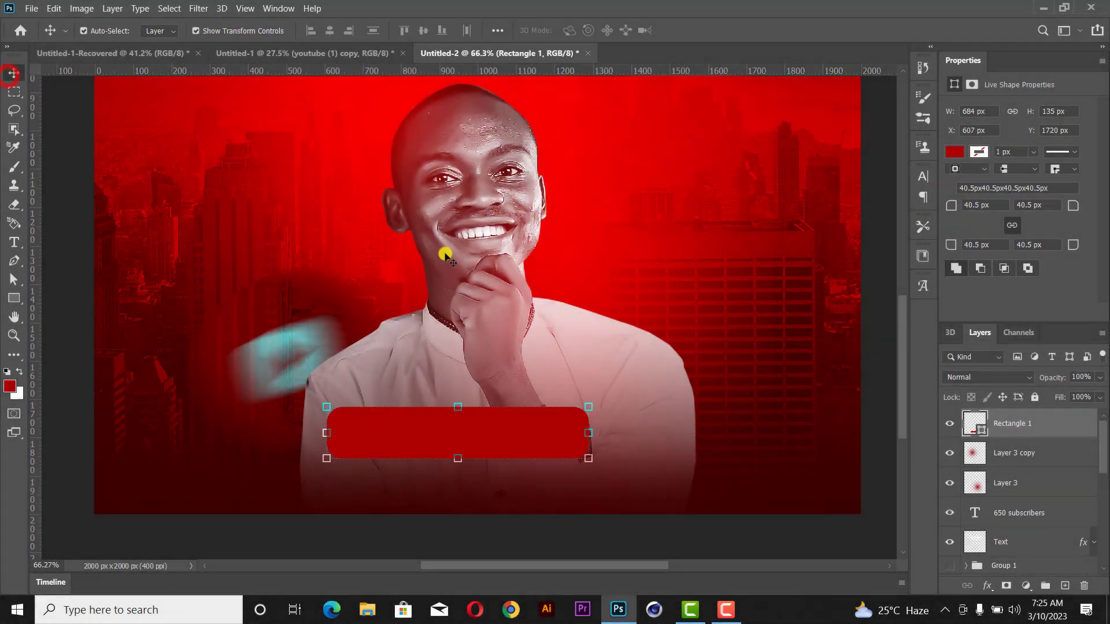
pyautogui.scroll(-5, 1066, 507)
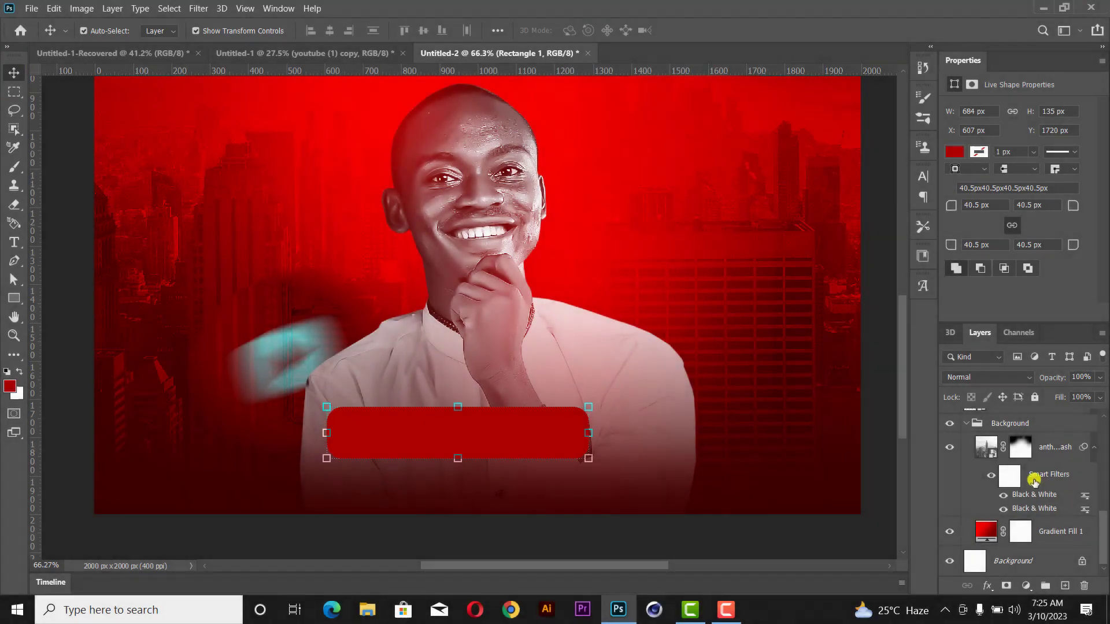
pyautogui.click(966, 424)
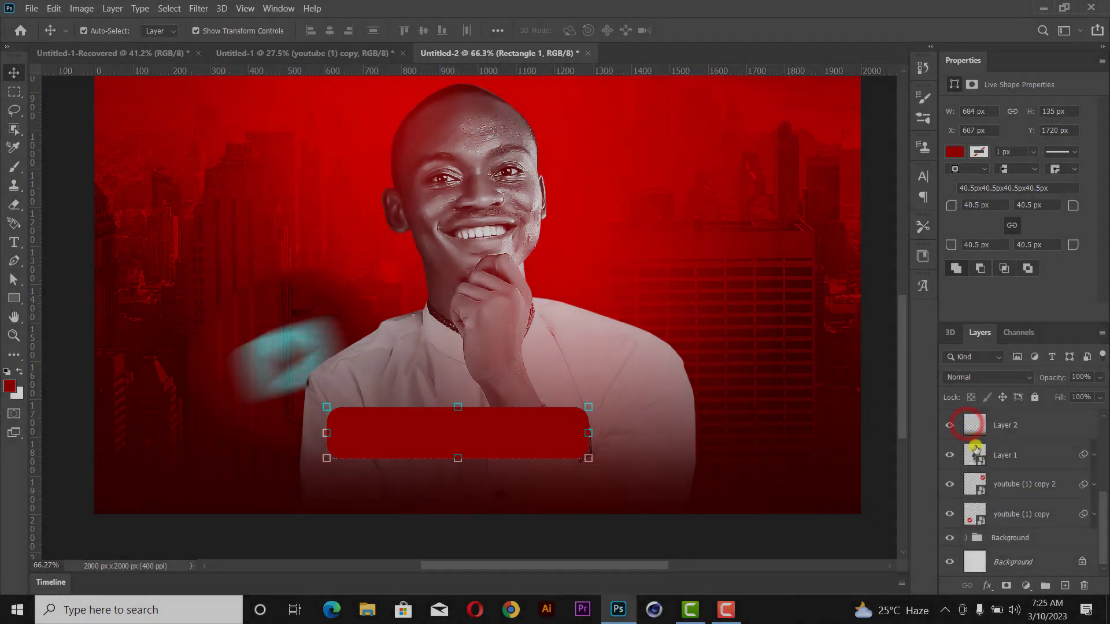
pyautogui.click(1019, 562)
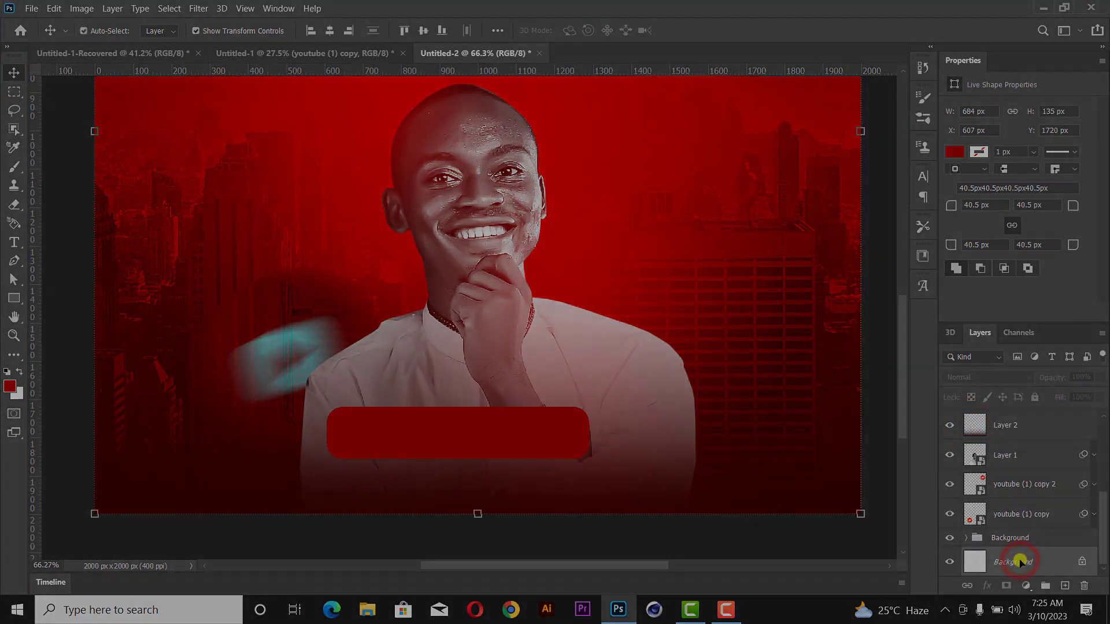
pyautogui.click(328, 32)
pyautogui.click(883, 261)
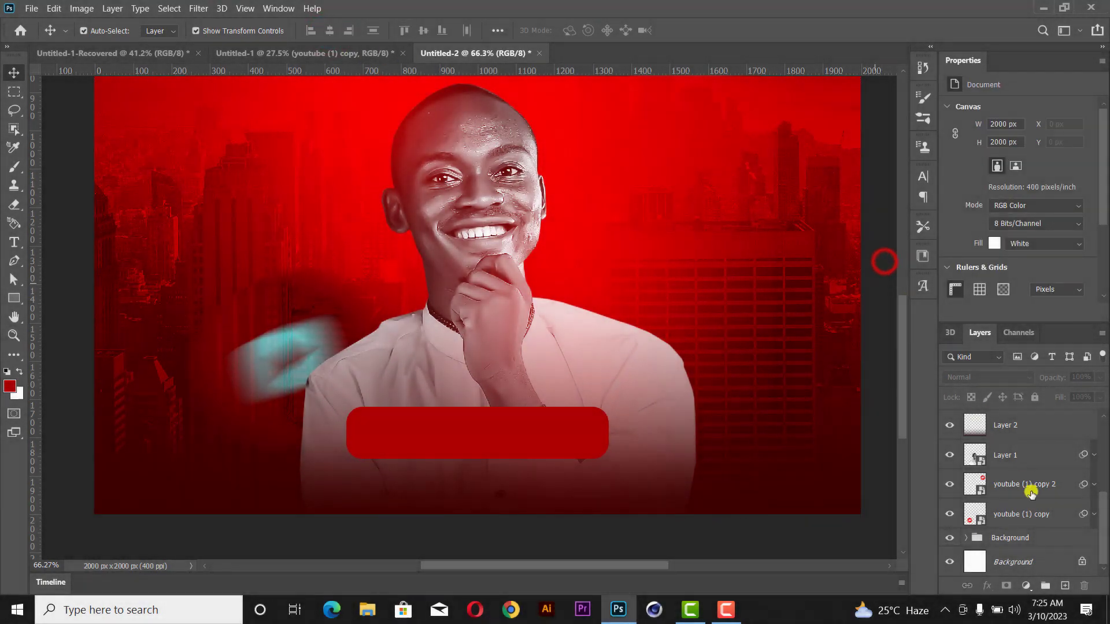
pyautogui.scroll(5, 1031, 491)
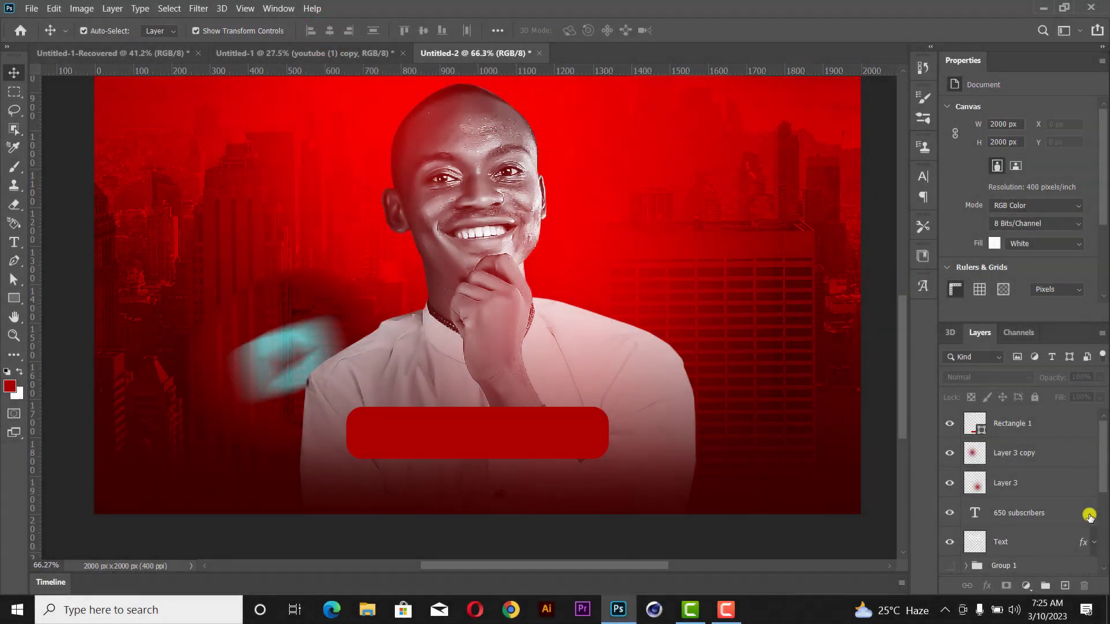
pyautogui.moveTo(1102, 470); pyautogui.dragTo(1102, 425)
# - Add a Gradient Overlay to Rectangle 1 through its Blending Options
pyautogui.click(1012, 435)
pyautogui.rightClick(1014, 428)
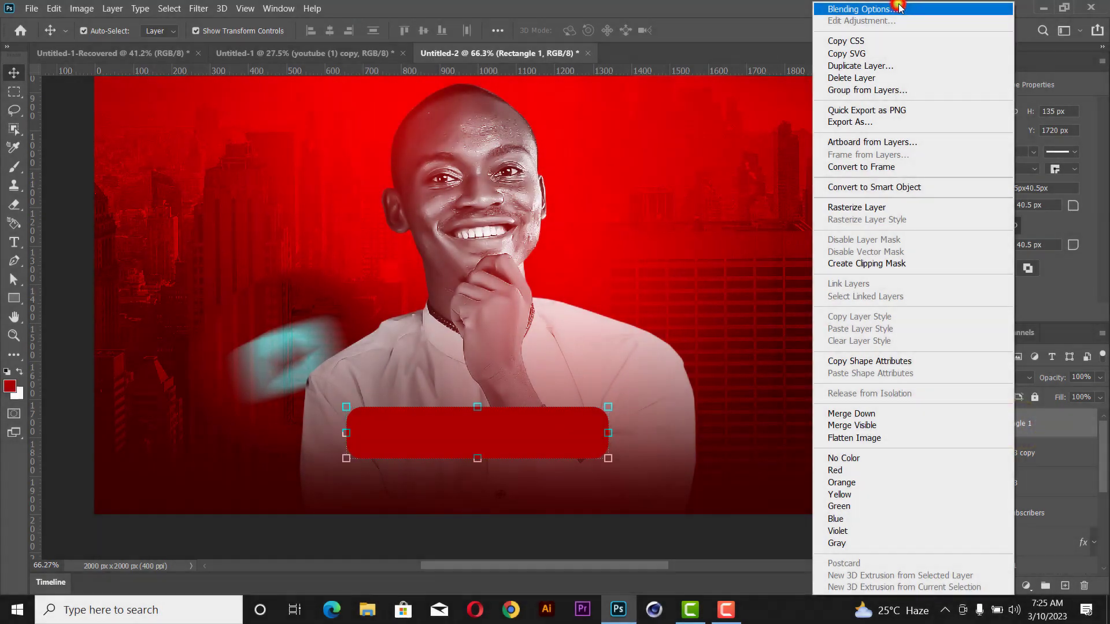
pyautogui.click(898, 8)
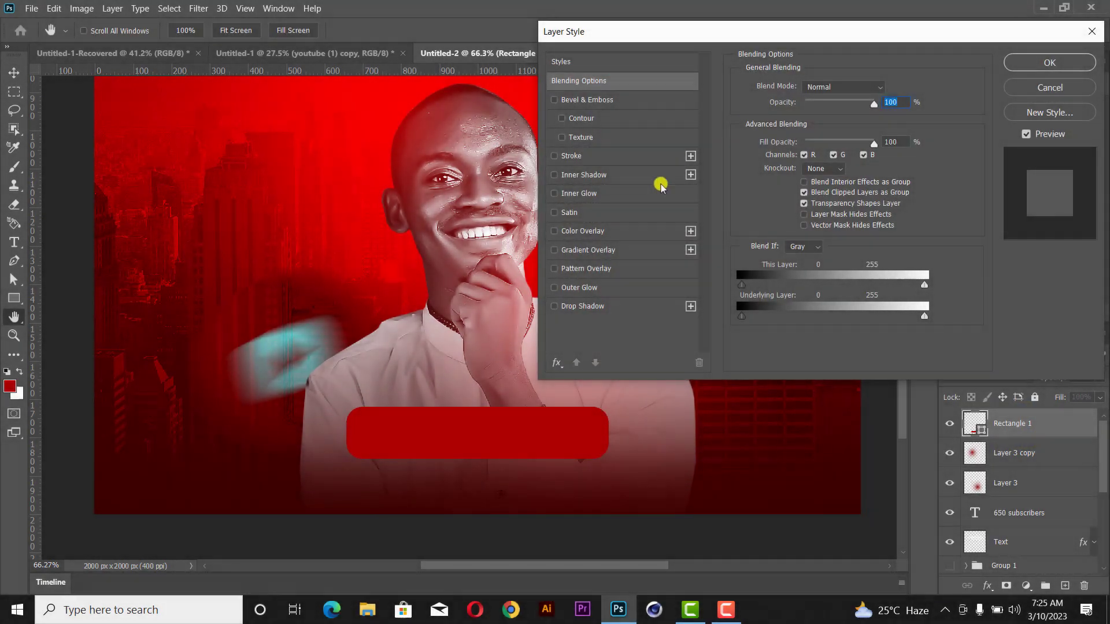
pyautogui.click(580, 249)
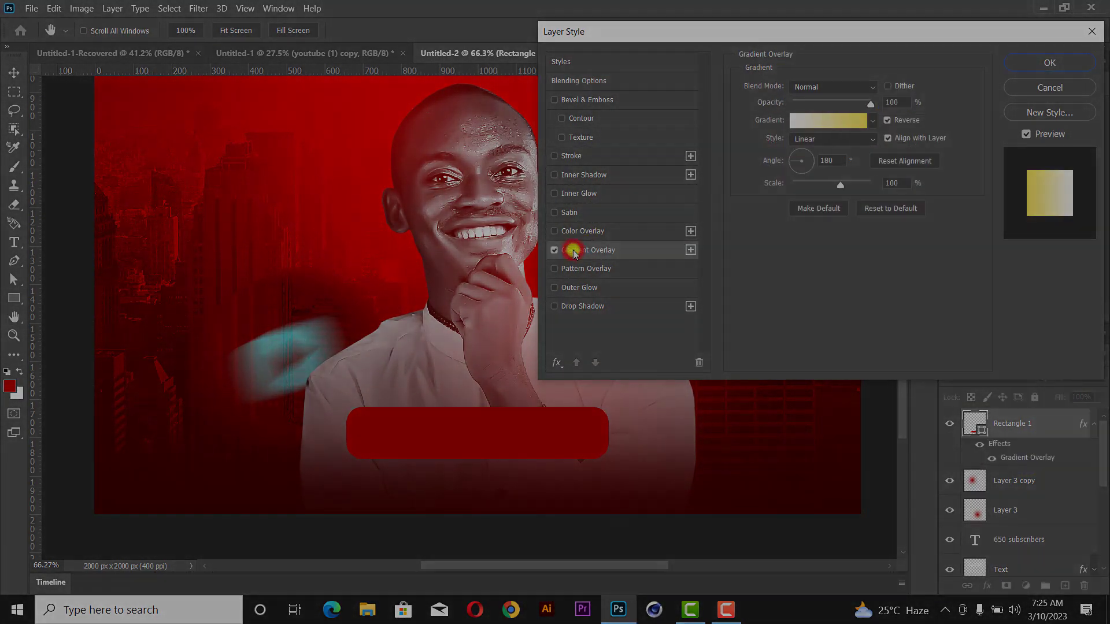
pyautogui.click(812, 122)
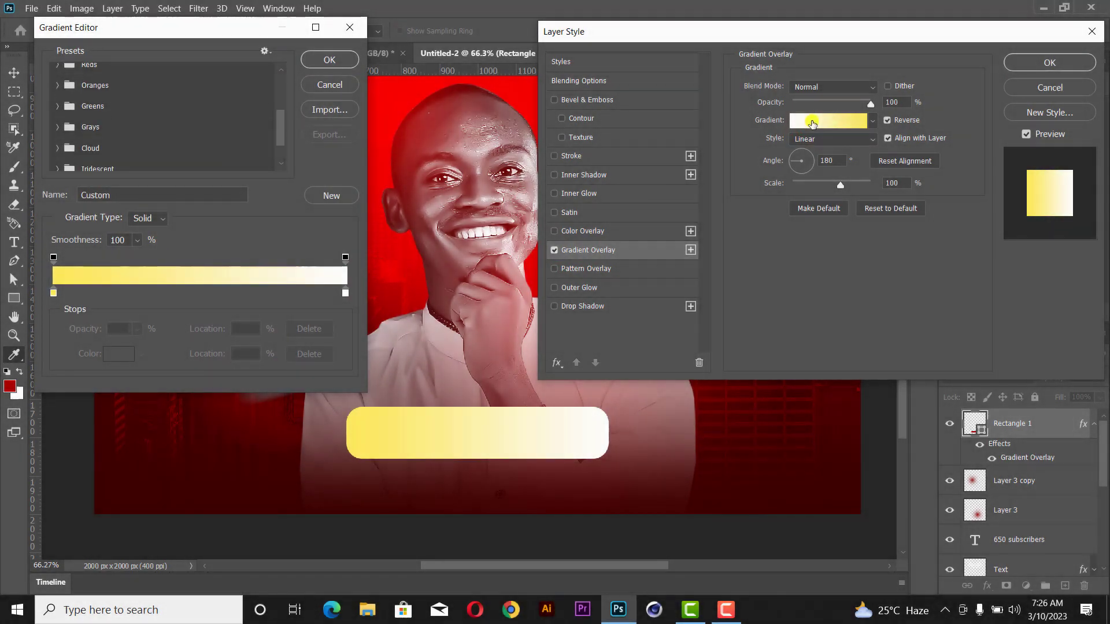
# - Set the gradient's left stop to pure red ff0000
pyautogui.click(53, 292)
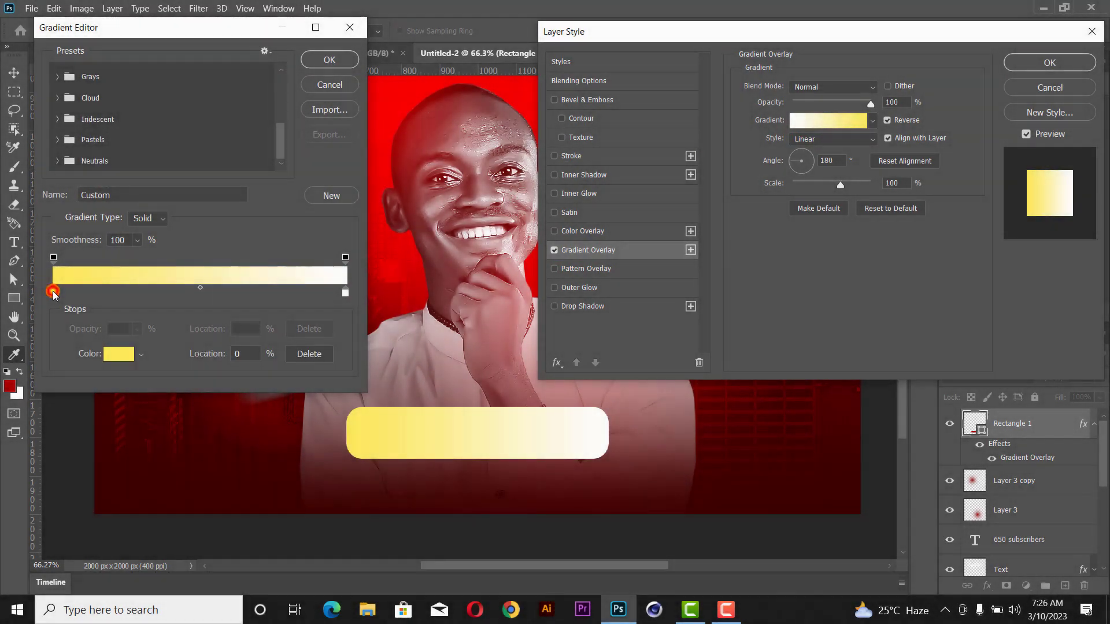
pyautogui.click(119, 354)
pyautogui.moveTo(704, 126); pyautogui.dragTo(796, 39)
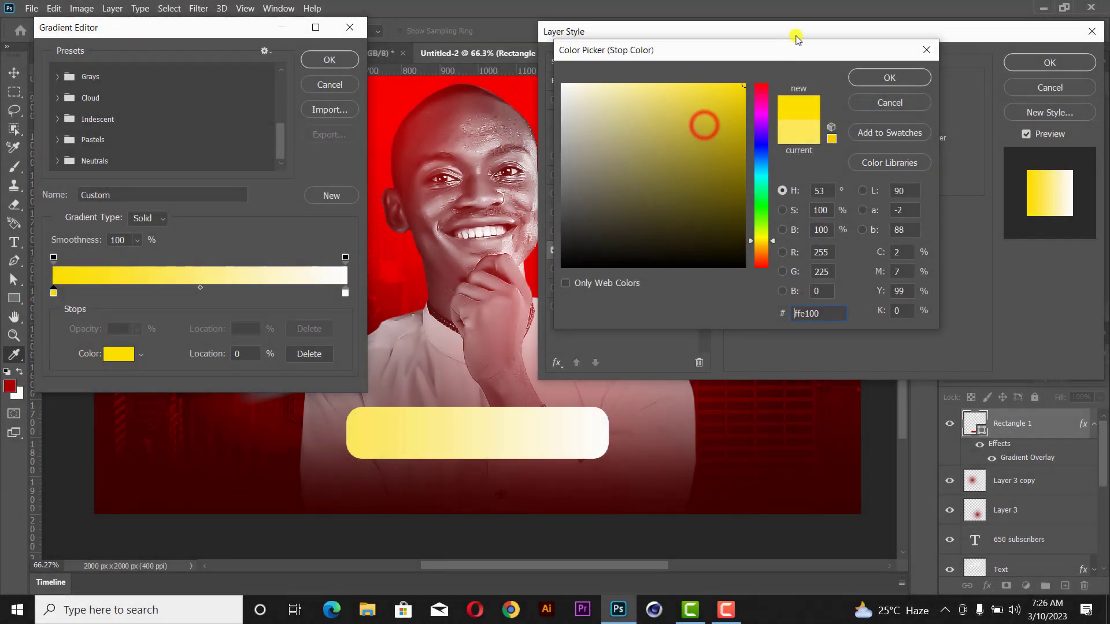
pyautogui.moveTo(762, 85); pyautogui.dragTo(763, 50)
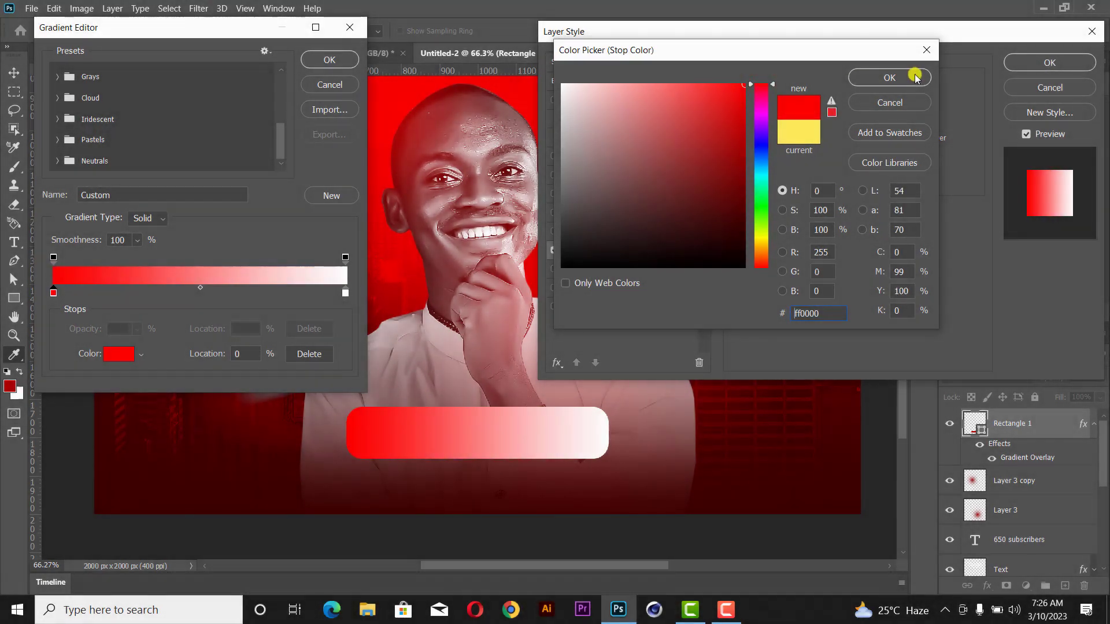
pyautogui.click(915, 77)
# - Set the right stop to dark red ba0b0b and reverse the gradient
pyautogui.click(345, 293)
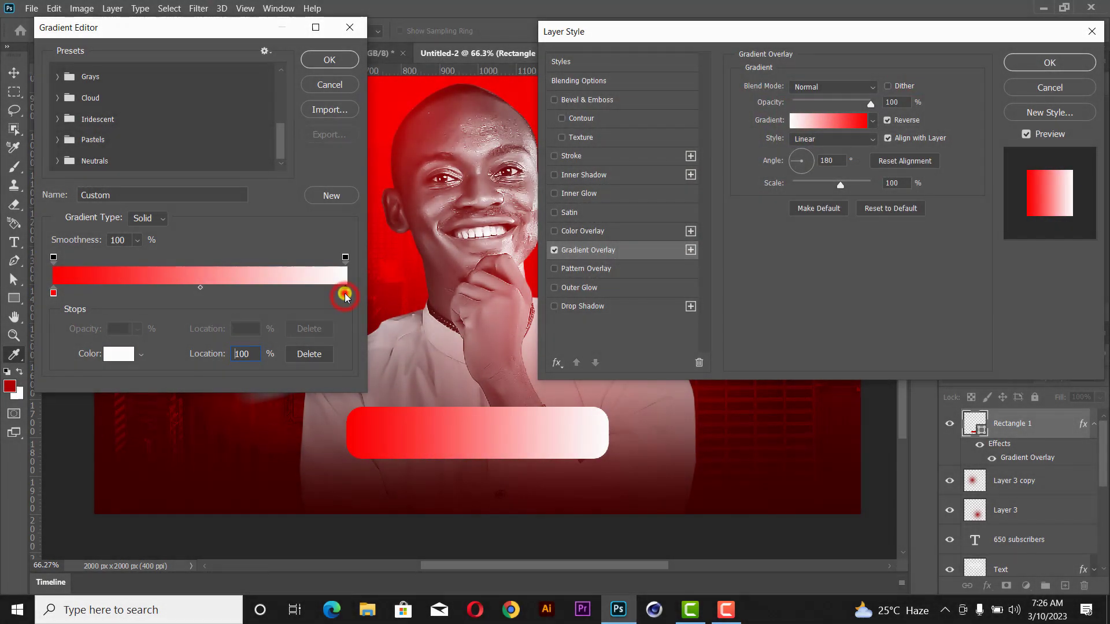
pyautogui.click(119, 353)
pyautogui.moveTo(689, 158); pyautogui.dragTo(784, 110)
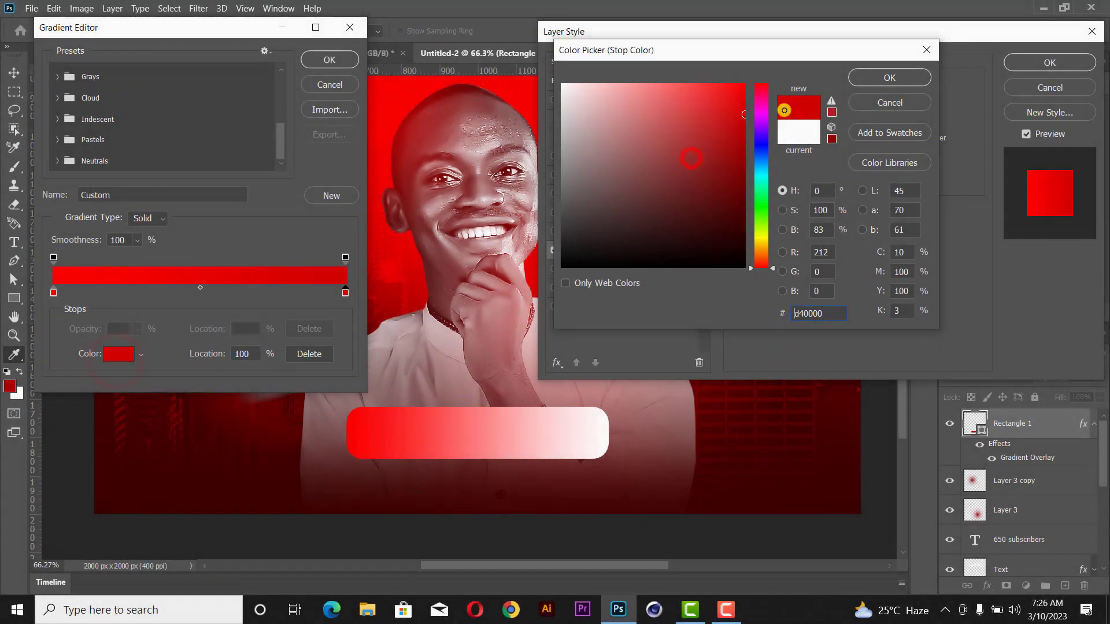
pyautogui.click(734, 135)
pyautogui.click(761, 86)
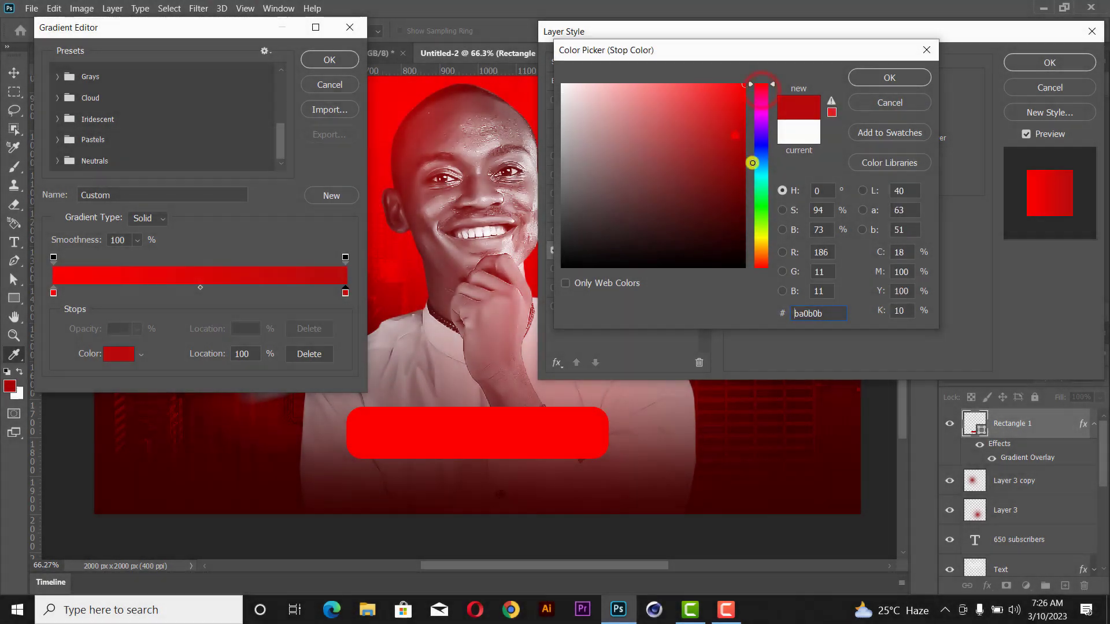
pyautogui.click(887, 78)
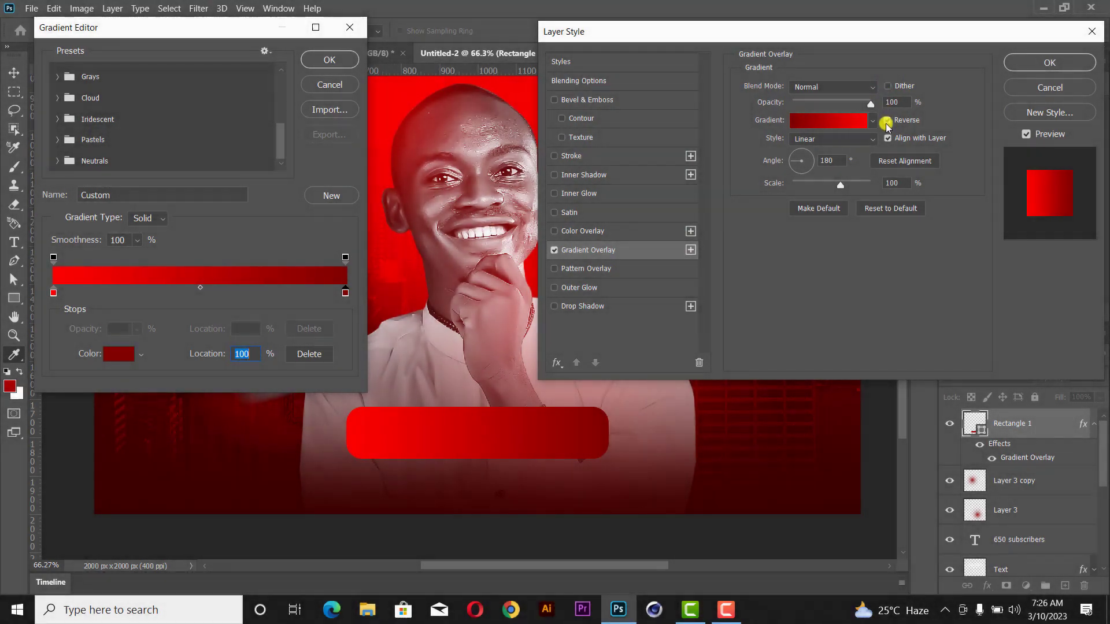
pyautogui.click(333, 59)
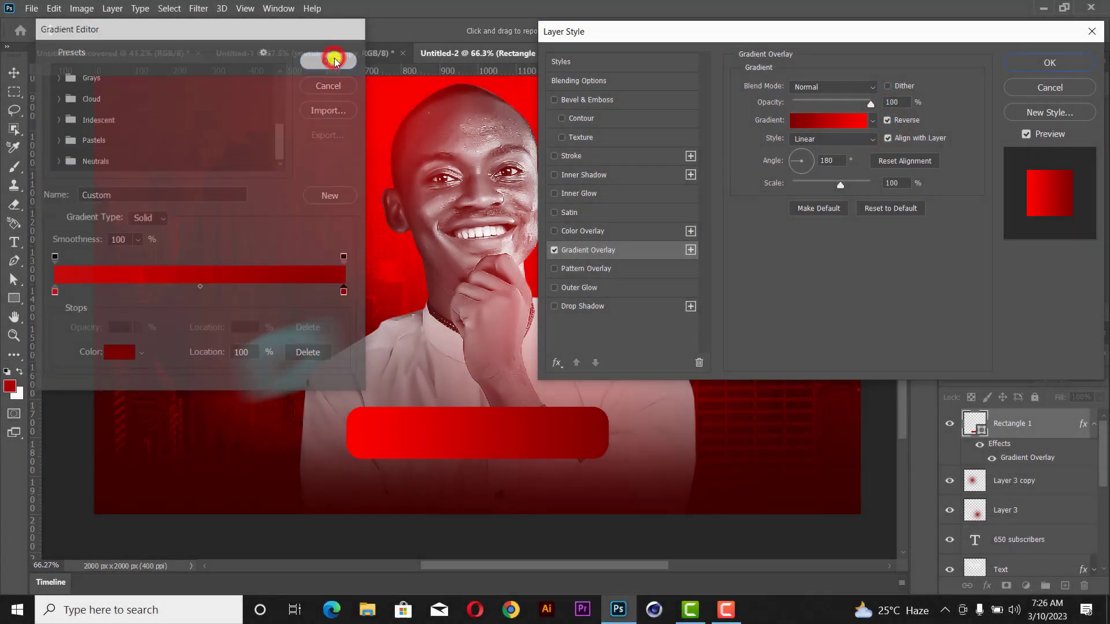
pyautogui.click(894, 121)
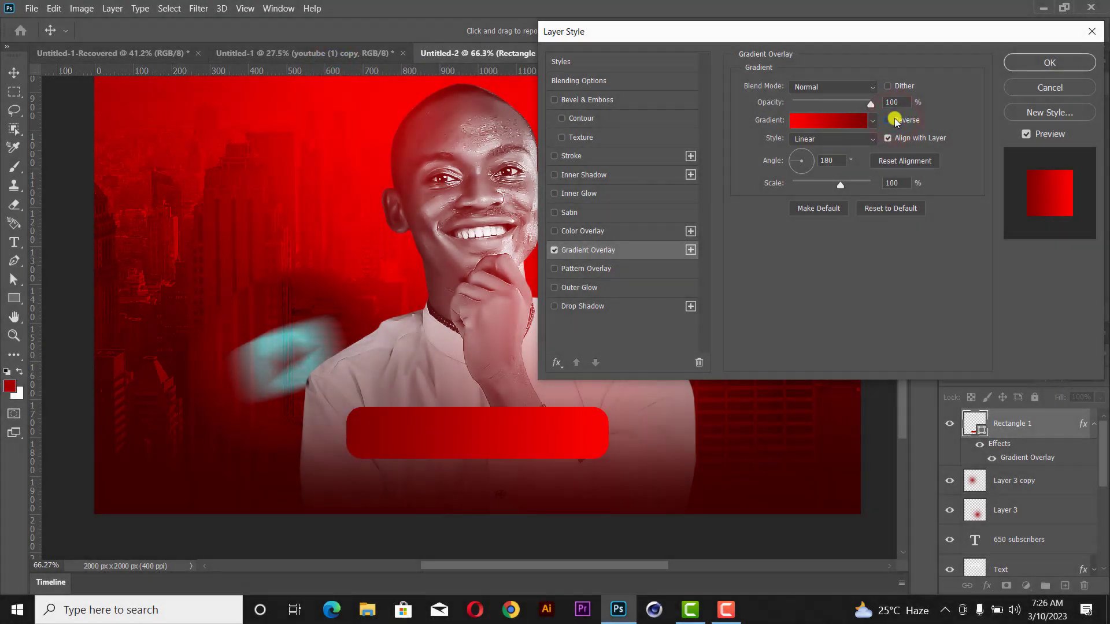
# - Add a 5 px white outside Stroke at about 63% opacity and apply the layer style
pyautogui.click(569, 156)
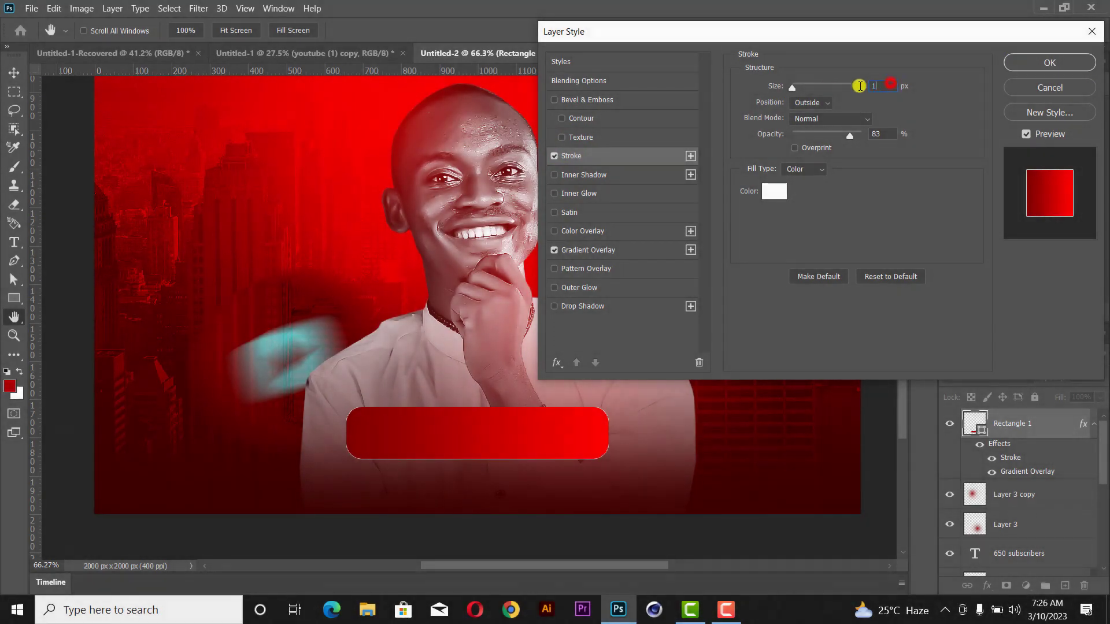
pyautogui.write('5')
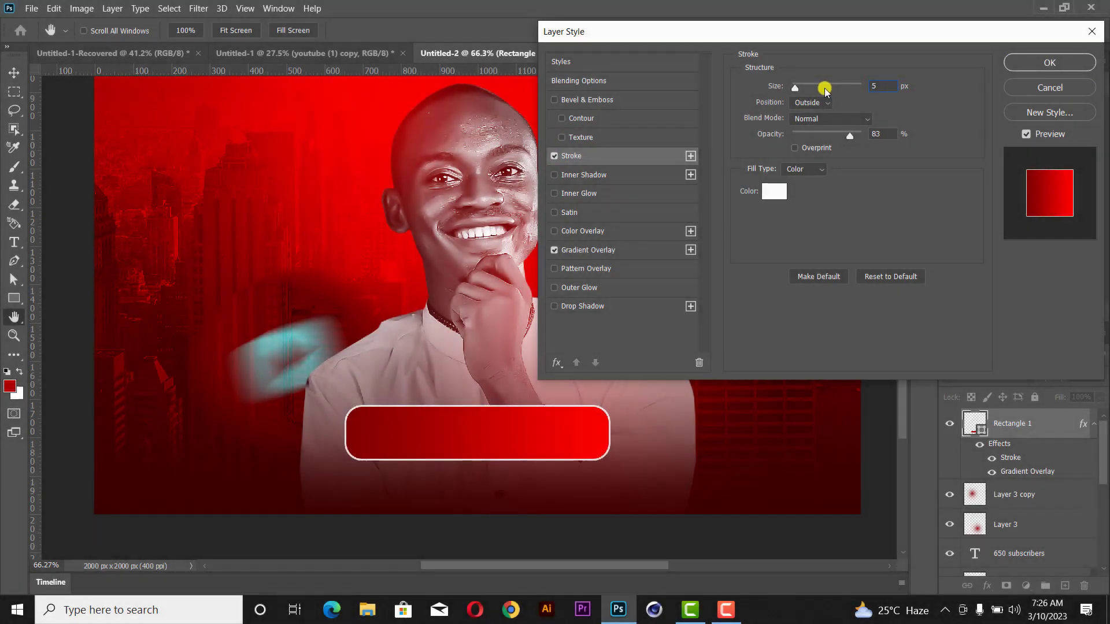
pyautogui.click(815, 102)
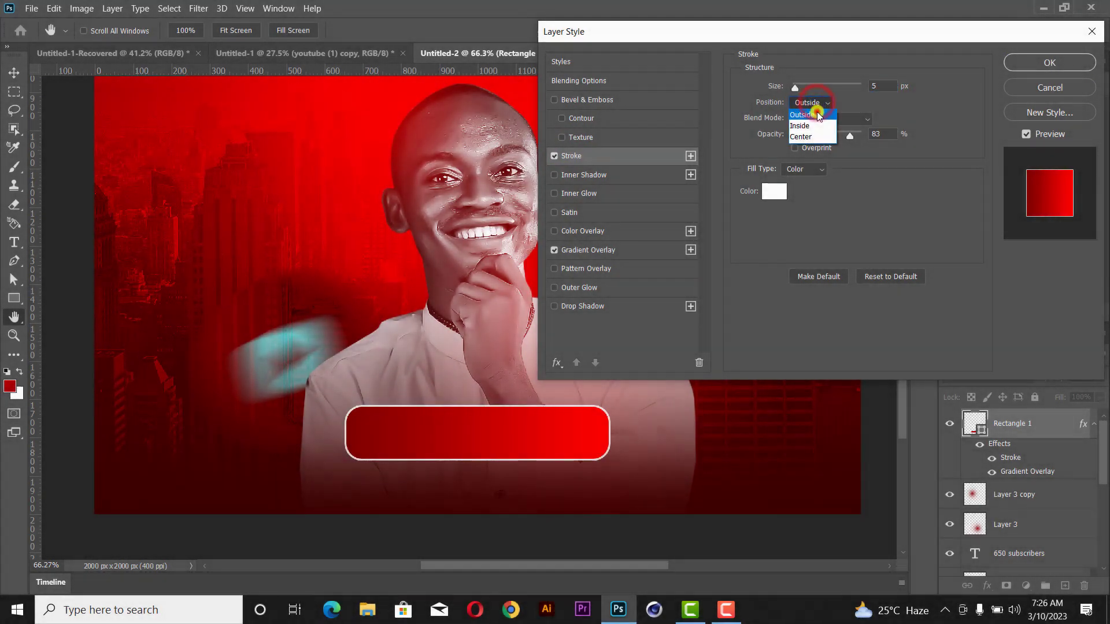
pyautogui.click(818, 116)
pyautogui.moveTo(850, 136); pyautogui.dragTo(923, 137)
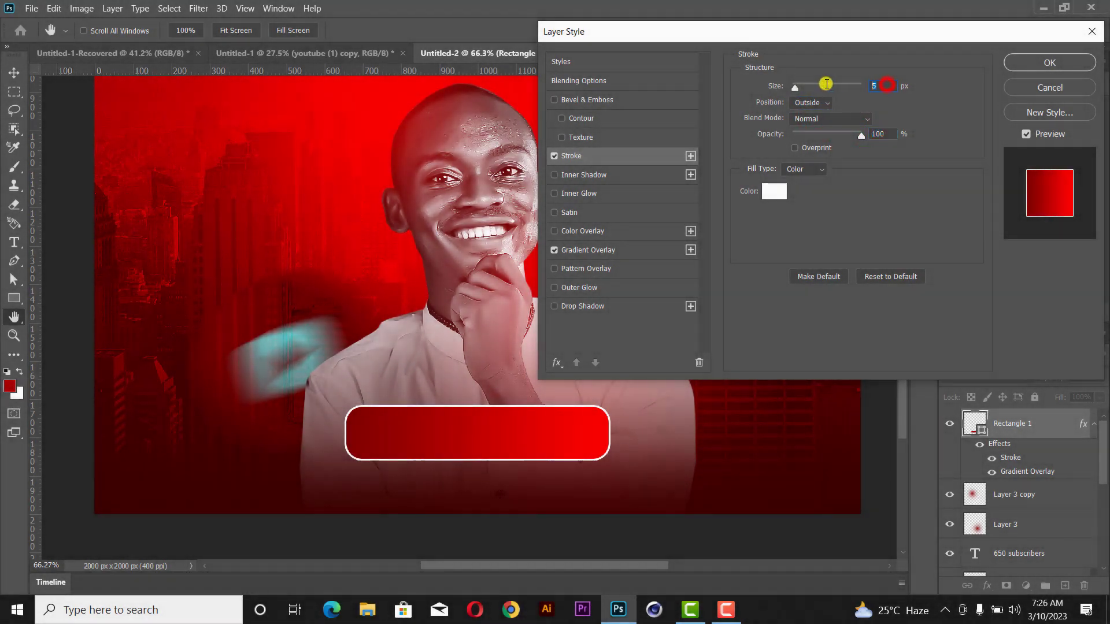
pyautogui.write('7')
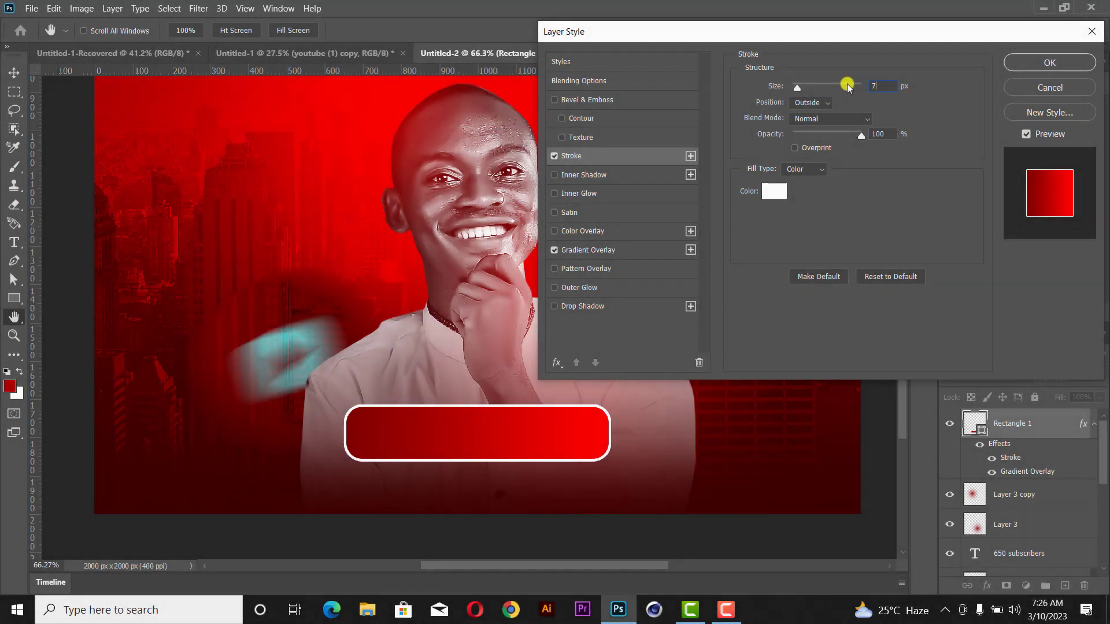
pyautogui.moveTo(874, 85); pyautogui.dragTo(842, 84)
pyautogui.write('5')
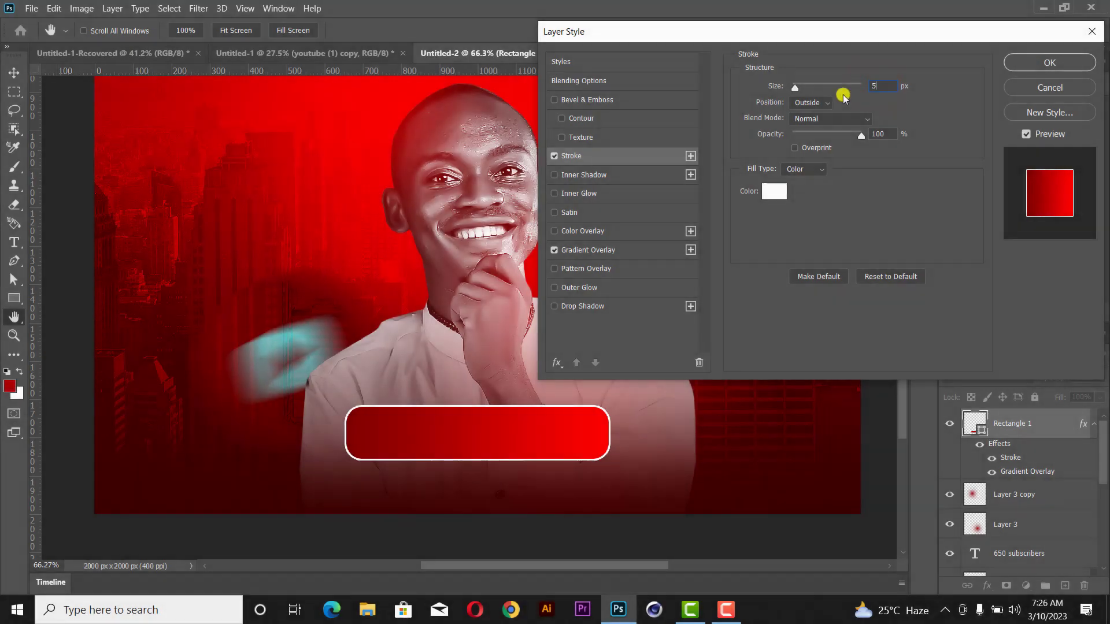
pyautogui.moveTo(860, 134); pyautogui.dragTo(830, 131)
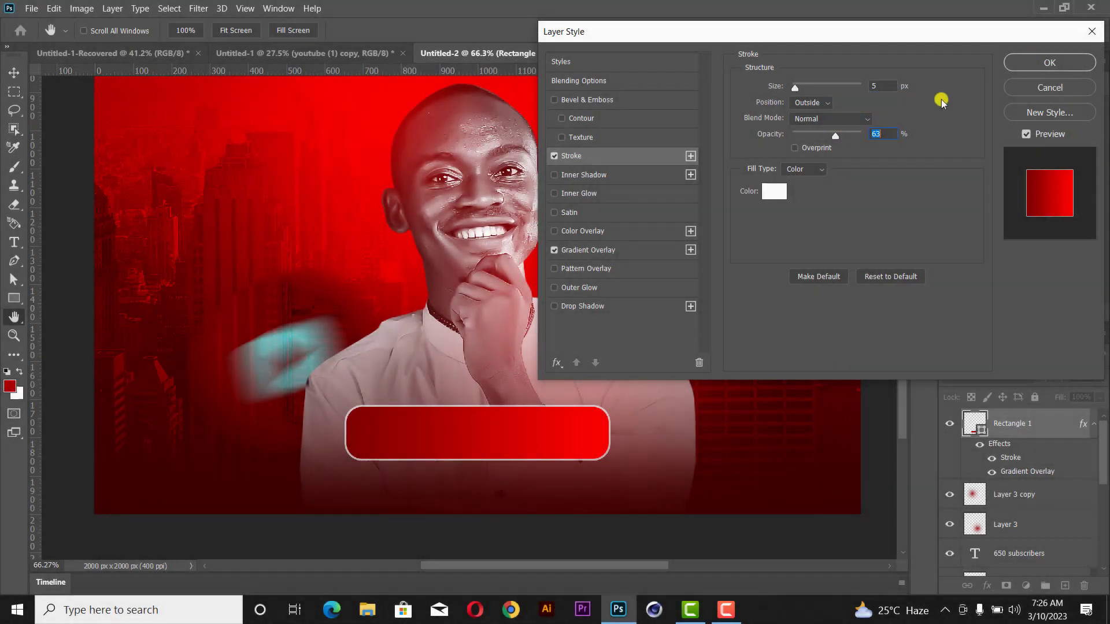
pyautogui.click(1069, 60)
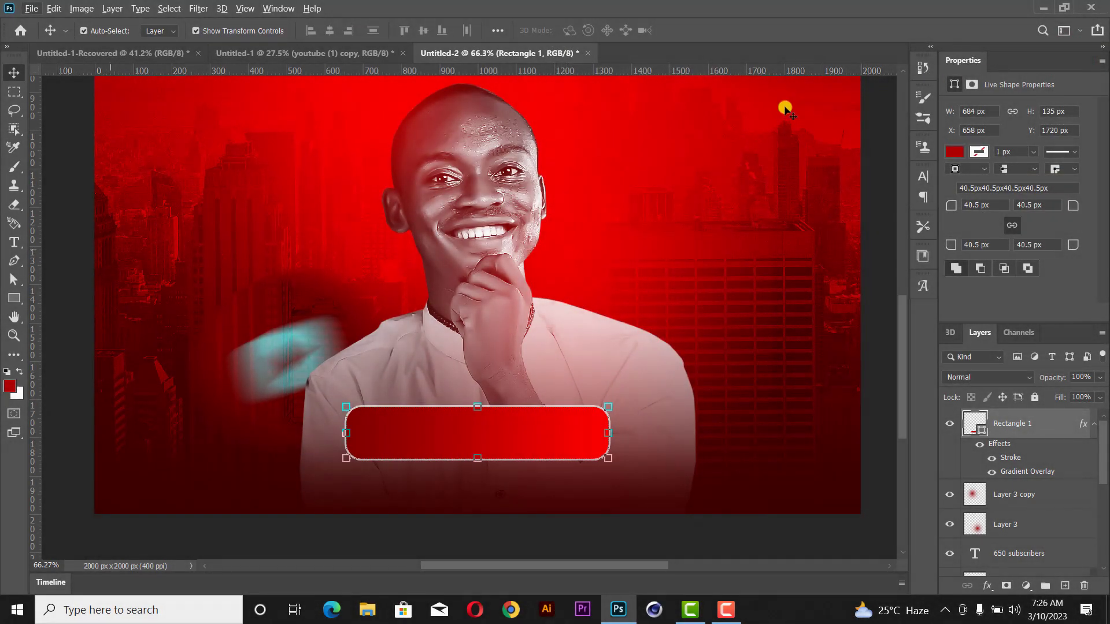
# - Type 'DAMIDESIGN' as a new text layer above the banner
pyautogui.click(14, 243)
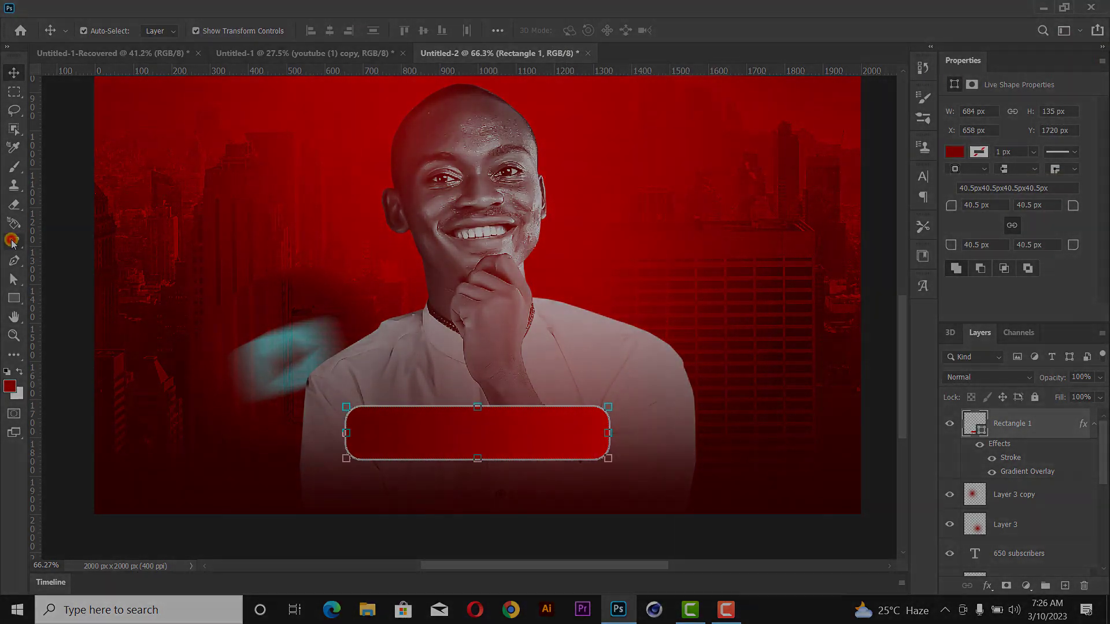
pyautogui.click(417, 362)
pyautogui.write('DAMI')
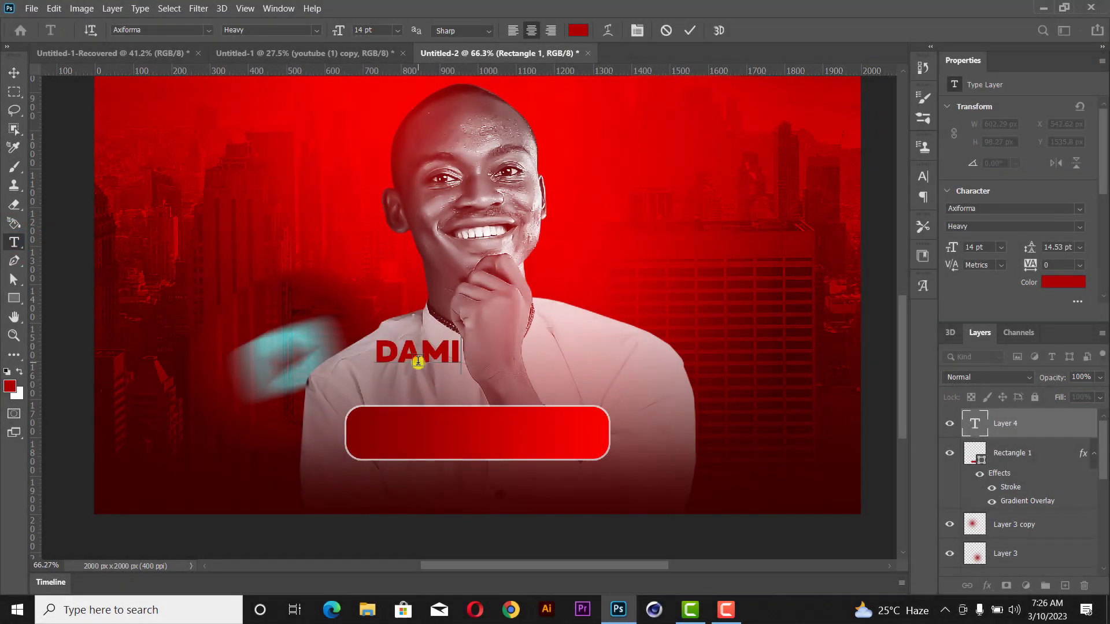
pyautogui.write('DESI')
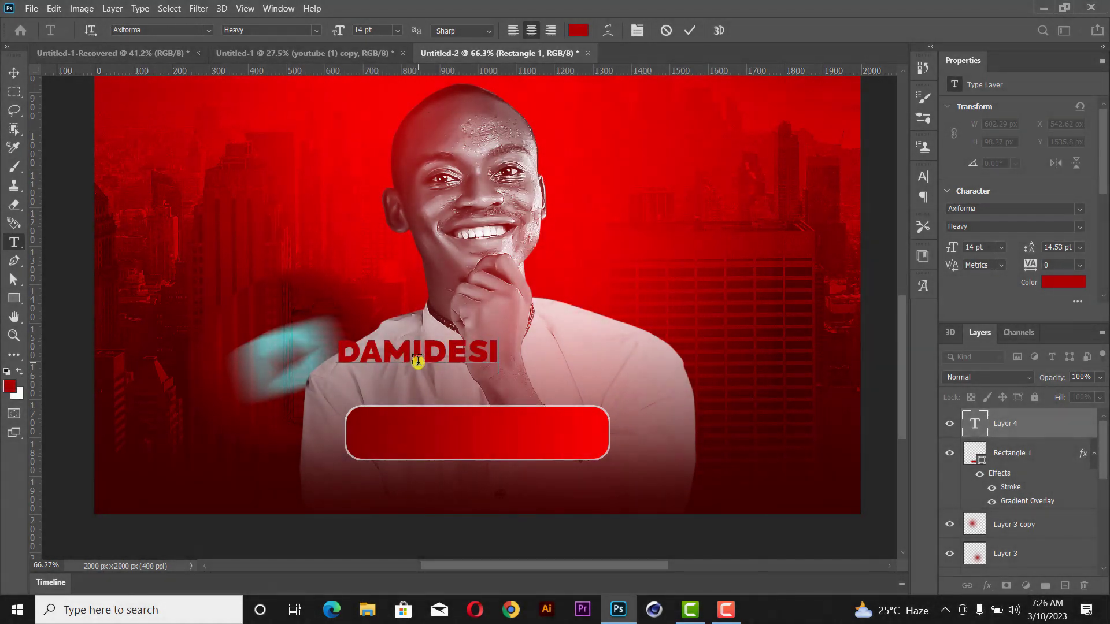
pyautogui.write('GN')
pyautogui.click(689, 30)
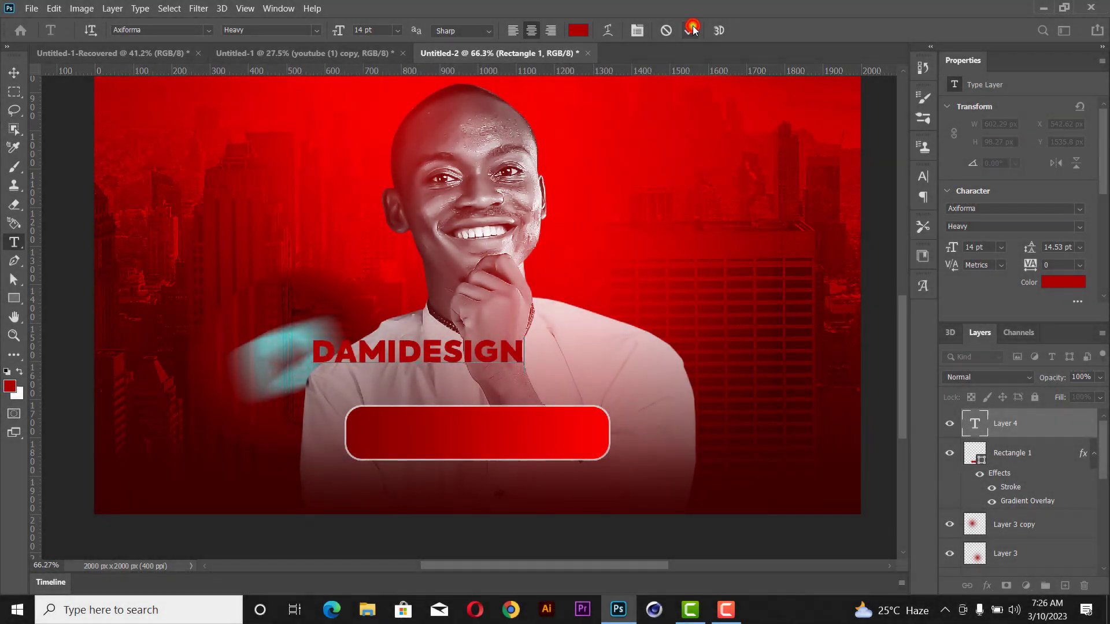
pyautogui.click(14, 72)
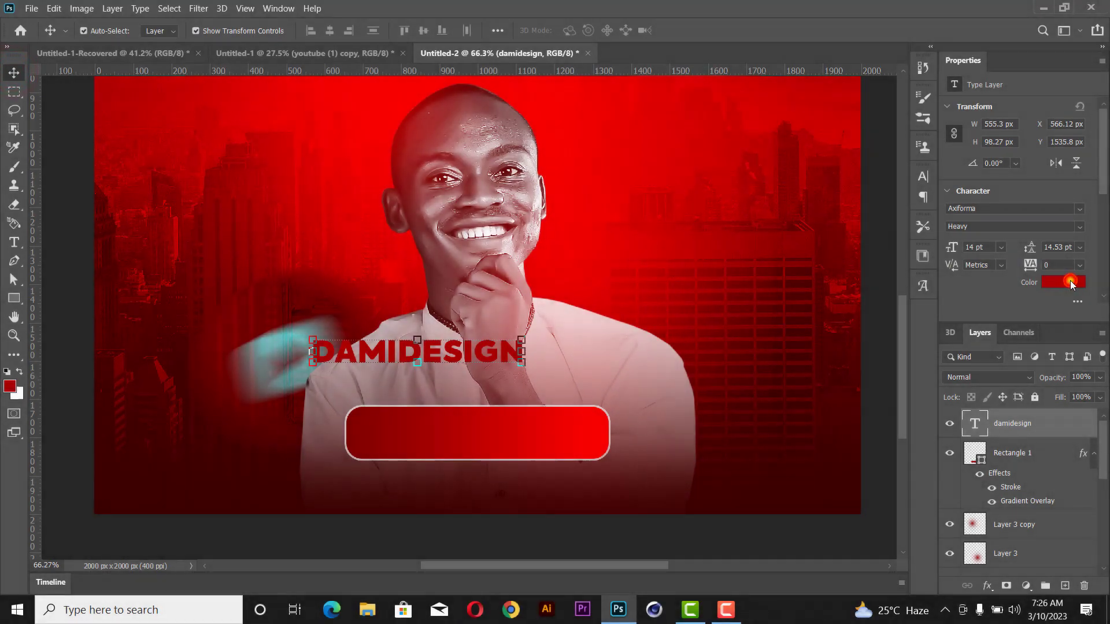
# - Set the DAMIDESIGN text colour to white ffffff
pyautogui.click(1067, 282)
pyautogui.write('ffffff')
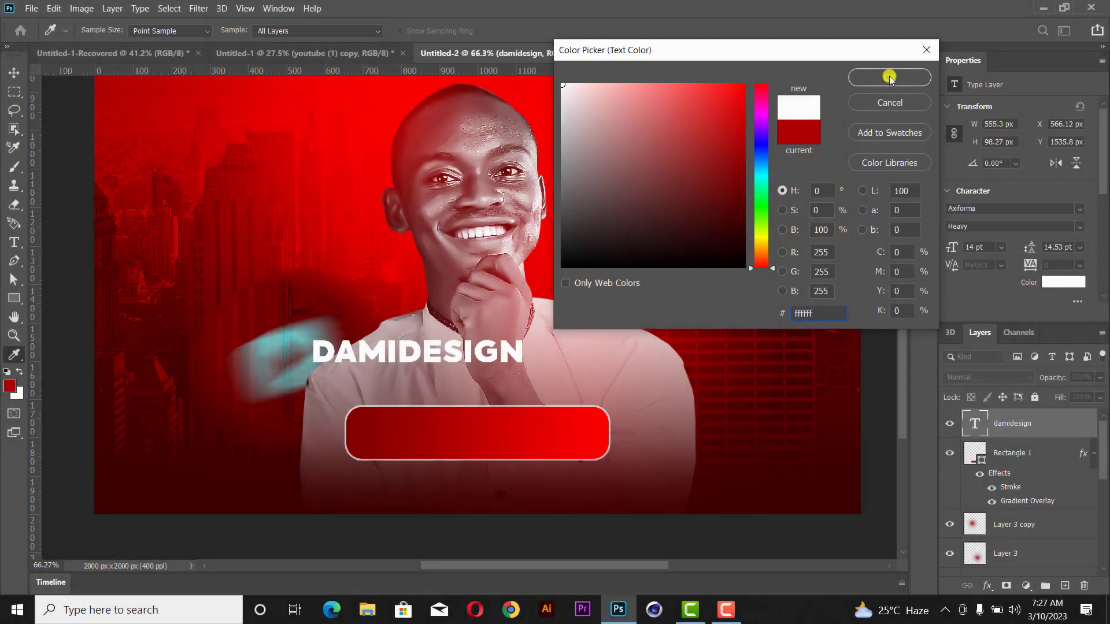
pyautogui.click(889, 77)
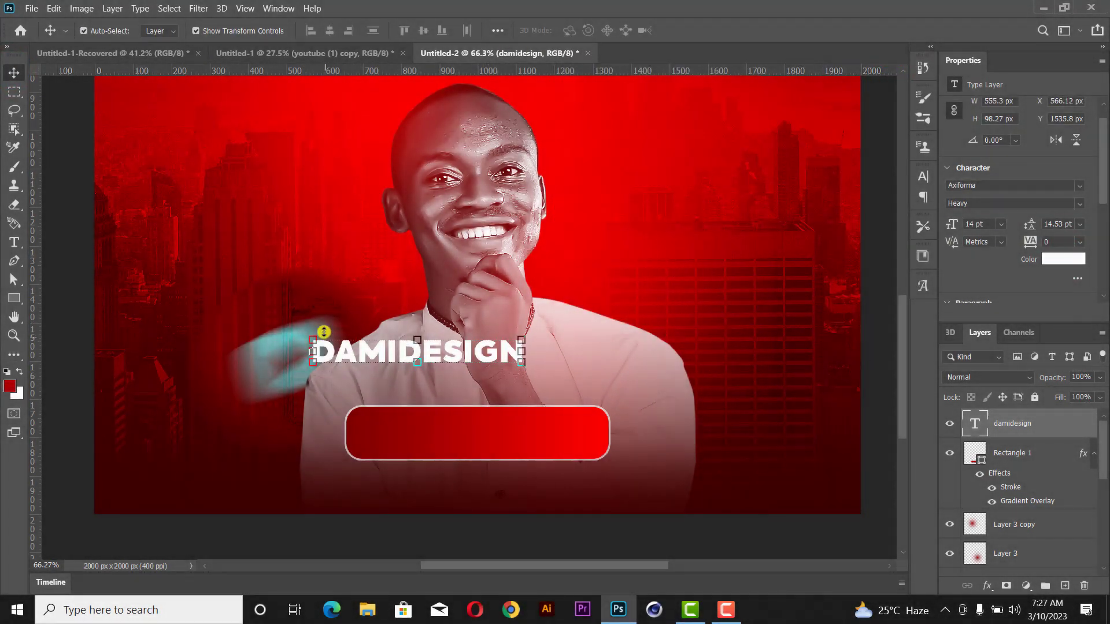
# - Scale DAMIDESIGN down to about 10.41 pt so it fits inside the banner
pyautogui.moveTo(324, 332); pyautogui.dragTo(590, 435)
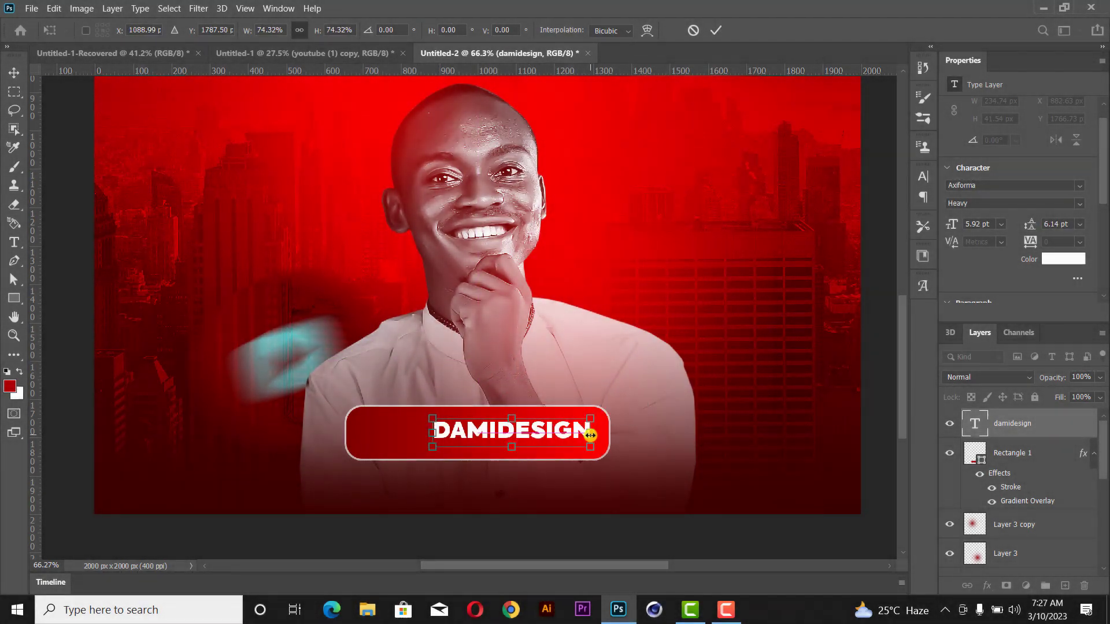
pyautogui.click(719, 32)
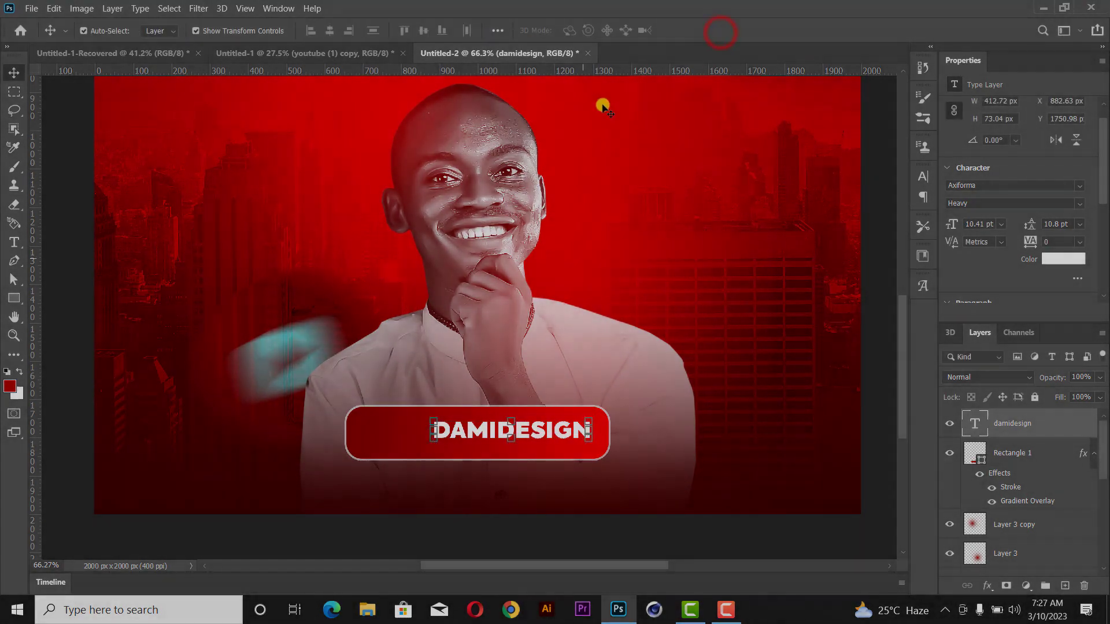
pyautogui.click(269, 310)
pyautogui.scroll(4, 508, 318)
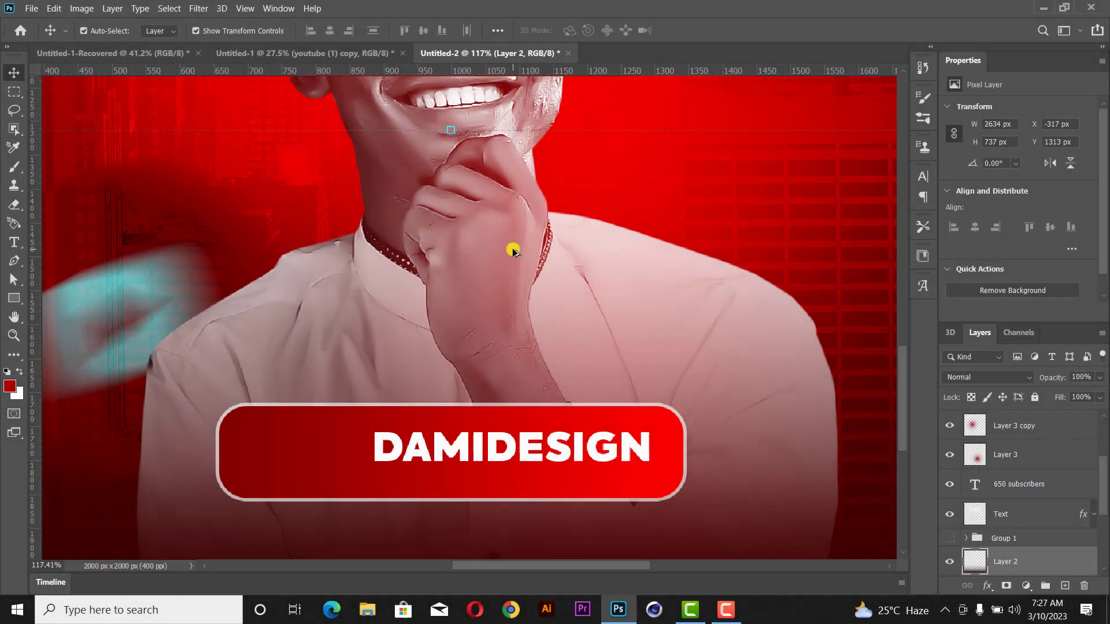
# - Drag the YouTube icon from Untitled-1 into the poster and shrink it to banner size
pyautogui.scroll(-3, 513, 251)
pyautogui.click(352, 53)
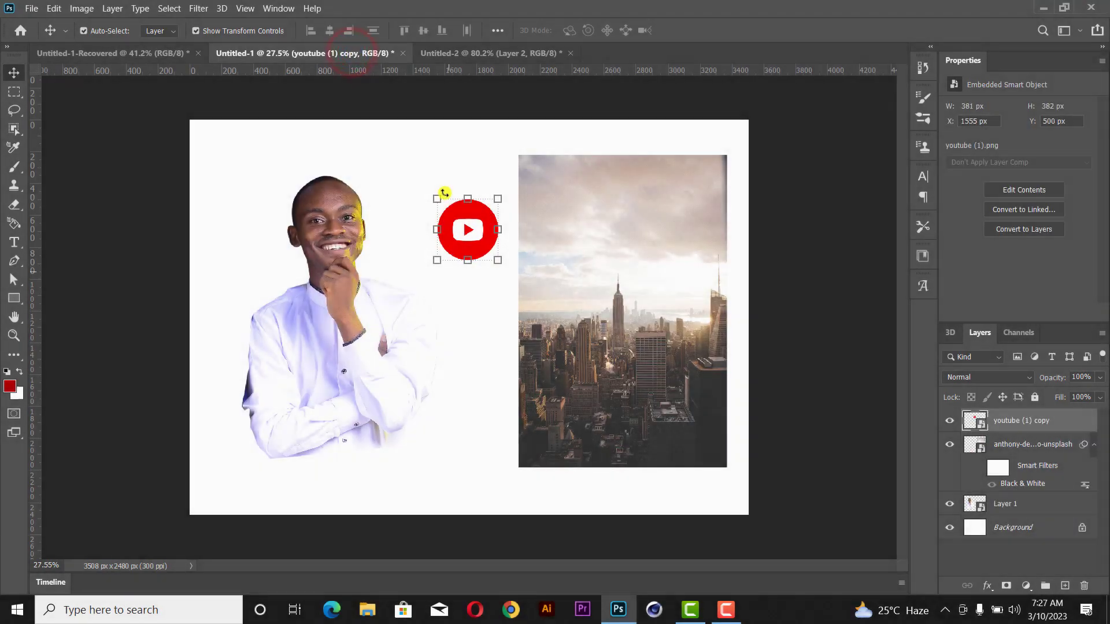
pyautogui.moveTo(471, 233); pyautogui.dragTo(473, 291)
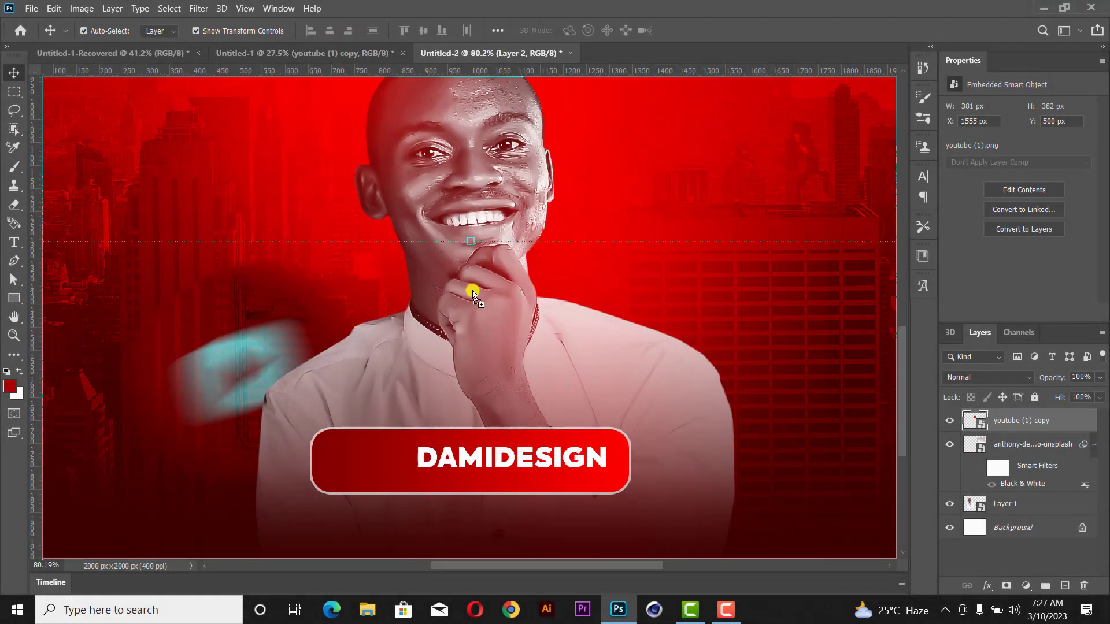
pyautogui.moveTo(380, 458); pyautogui.dragTo(379, 459)
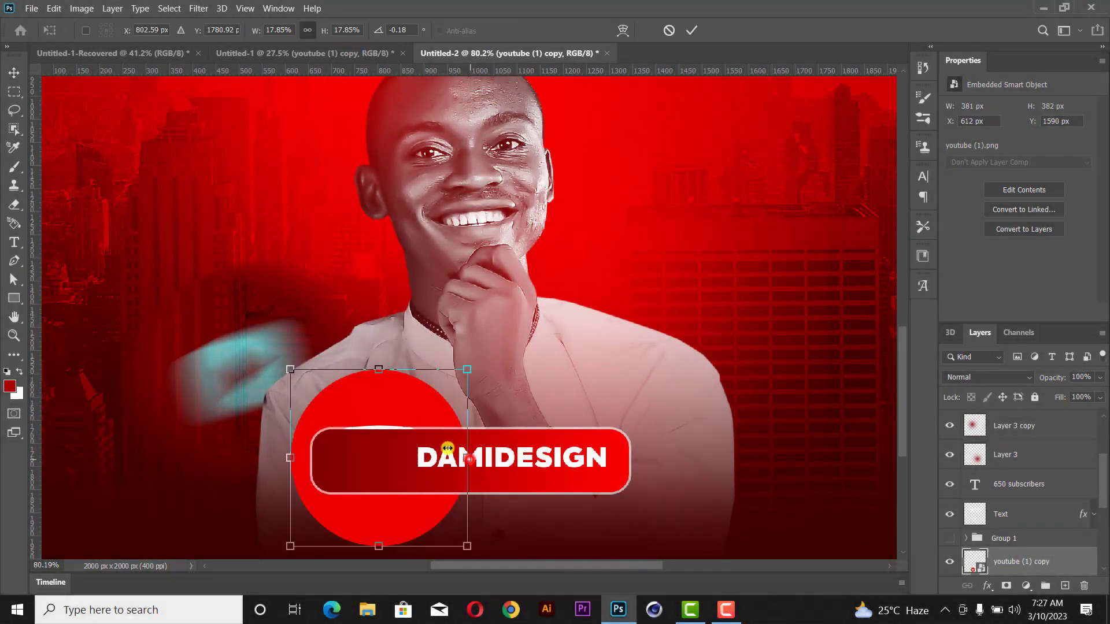
pyautogui.moveTo(464, 455); pyautogui.dragTo(357, 435)
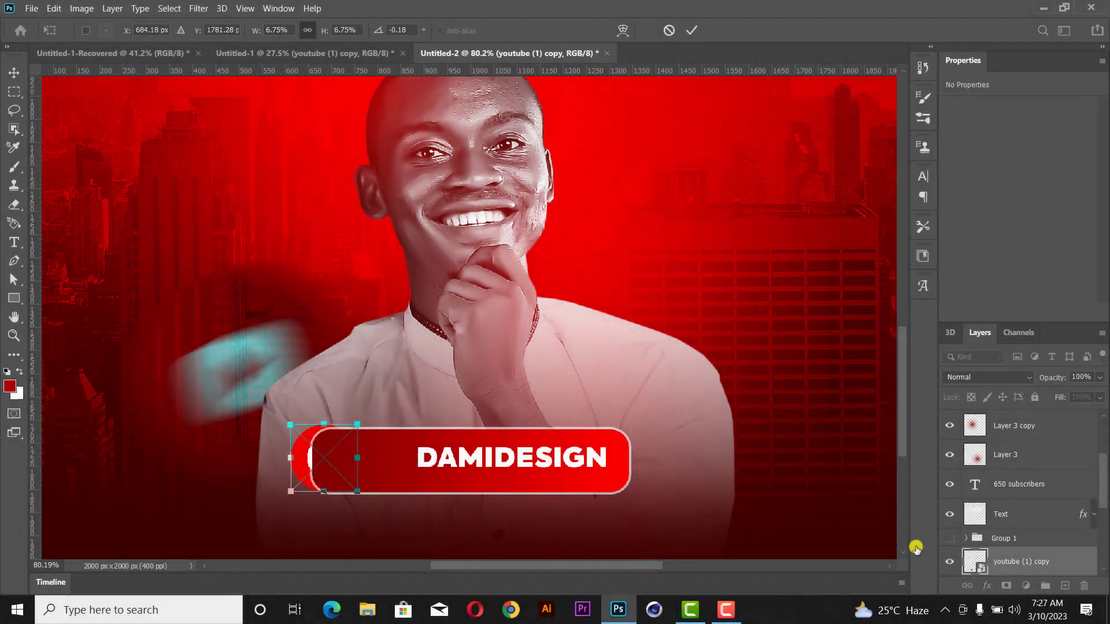
pyautogui.moveTo(982, 559); pyautogui.dragTo(1000, 422)
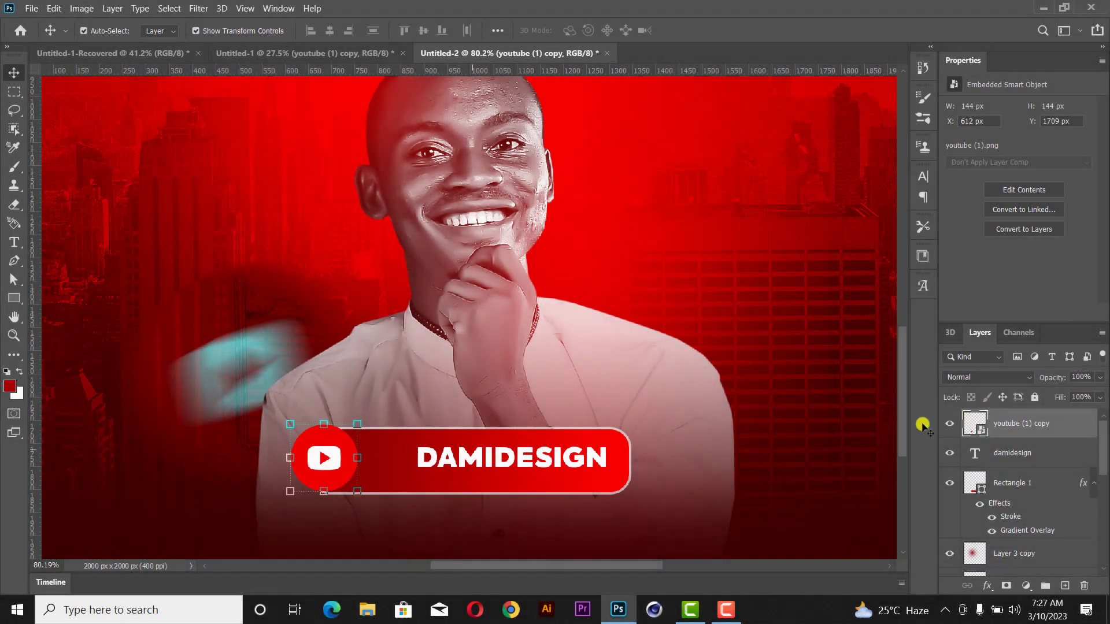
pyautogui.moveTo(290, 458); pyautogui.dragTo(328, 456)
pyautogui.scroll(2, 315, 458)
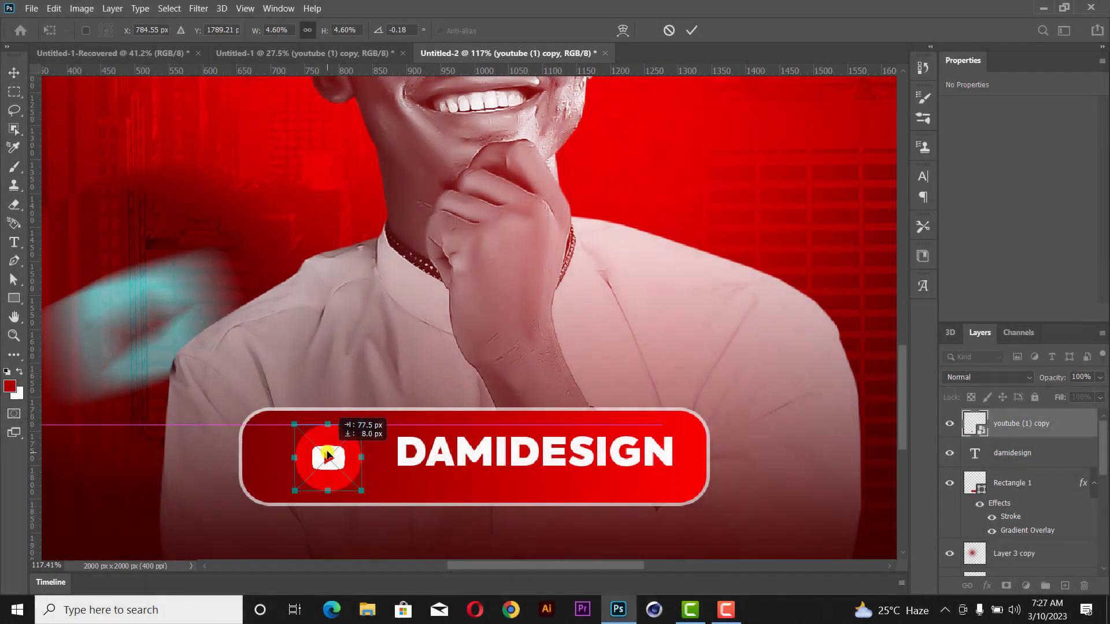
pyautogui.click(689, 30)
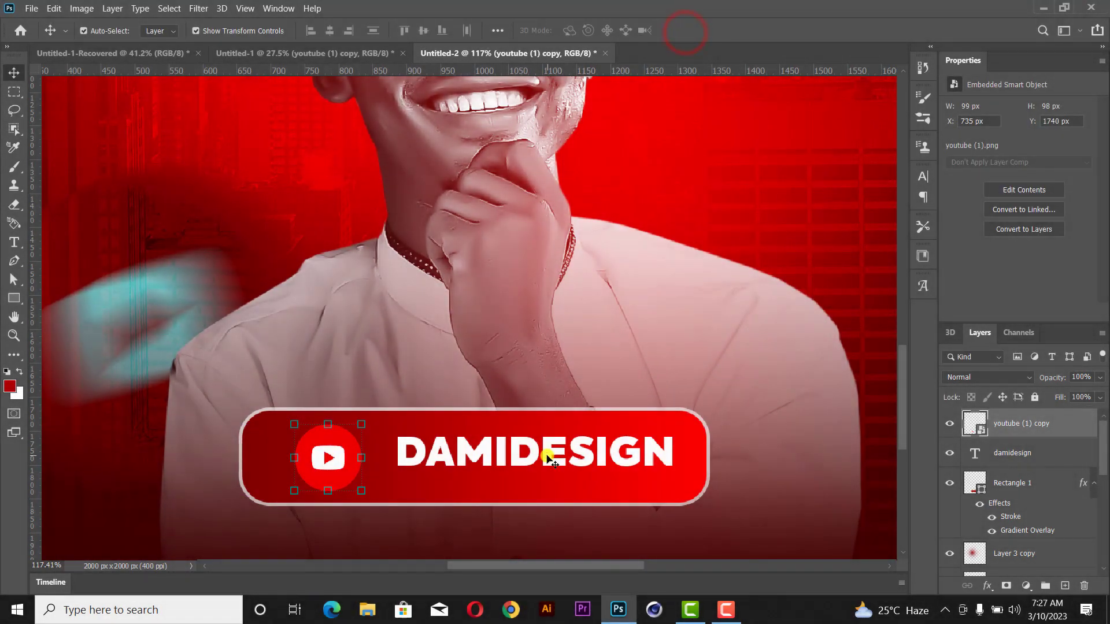
# - Reposition DAMIDESIGN in the banner and enlarge it slightly to about 10.81 pt
pyautogui.moveTo(510, 462); pyautogui.dragTo(523, 462)
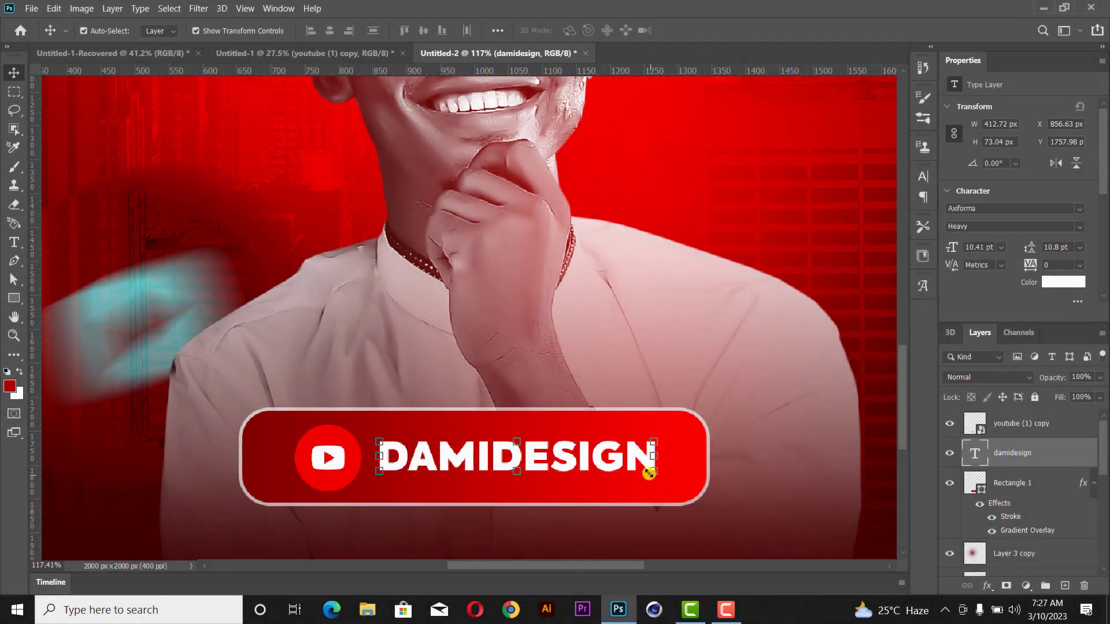
pyautogui.hotkey('ctrl', 't')
pyautogui.moveTo(661, 479)
pyautogui.mouseDown()
pyautogui.moveTo(669, 471)
pyautogui.moveTo(646, 479)
pyautogui.mouseUp()
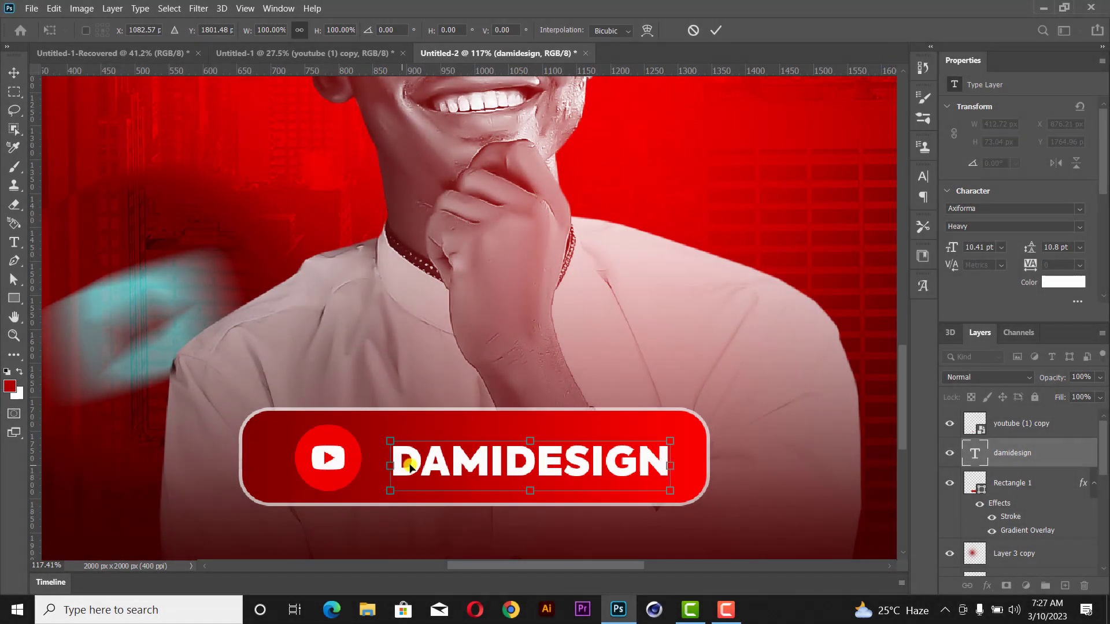
pyautogui.moveTo(385, 463); pyautogui.dragTo(376, 458)
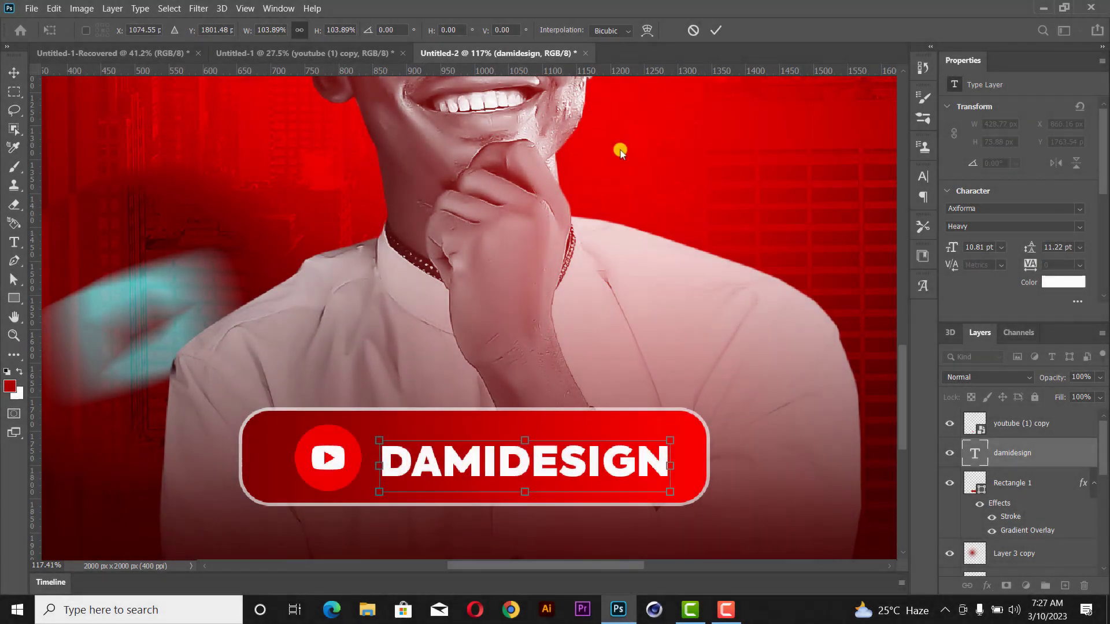
pyautogui.click(716, 30)
# - Align the YouTube icon and text on vertical centres and nudge them left
pyautogui.keyDown('shift'); pyautogui.click(325, 431); pyautogui.keyUp('shift')
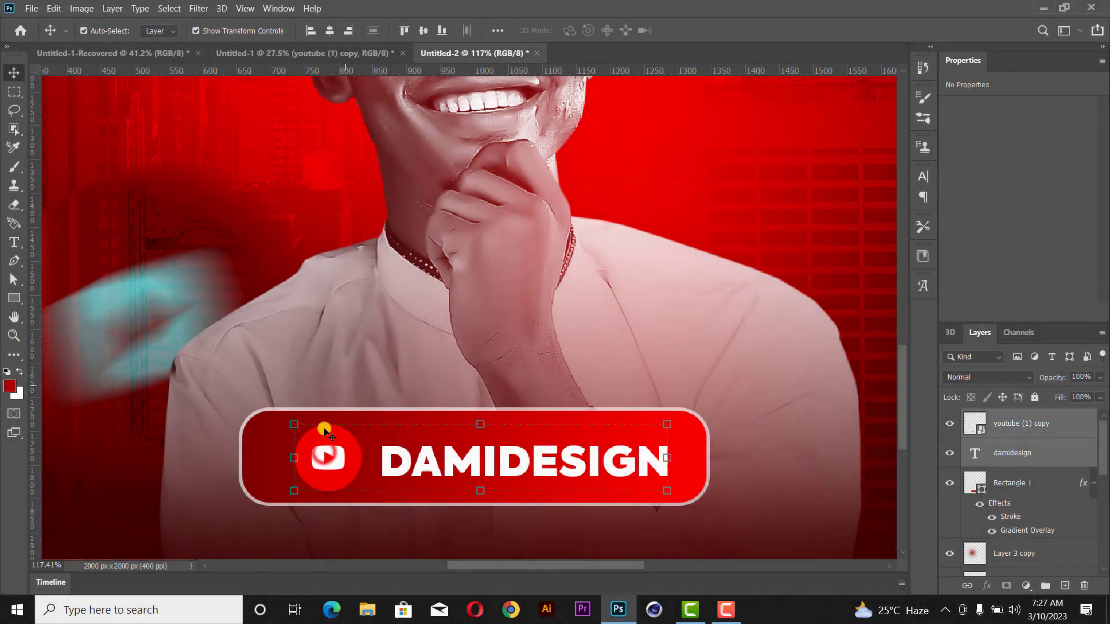
pyautogui.moveTo(325, 431); pyautogui.dragTo(329, 66)
pyautogui.click(329, 30)
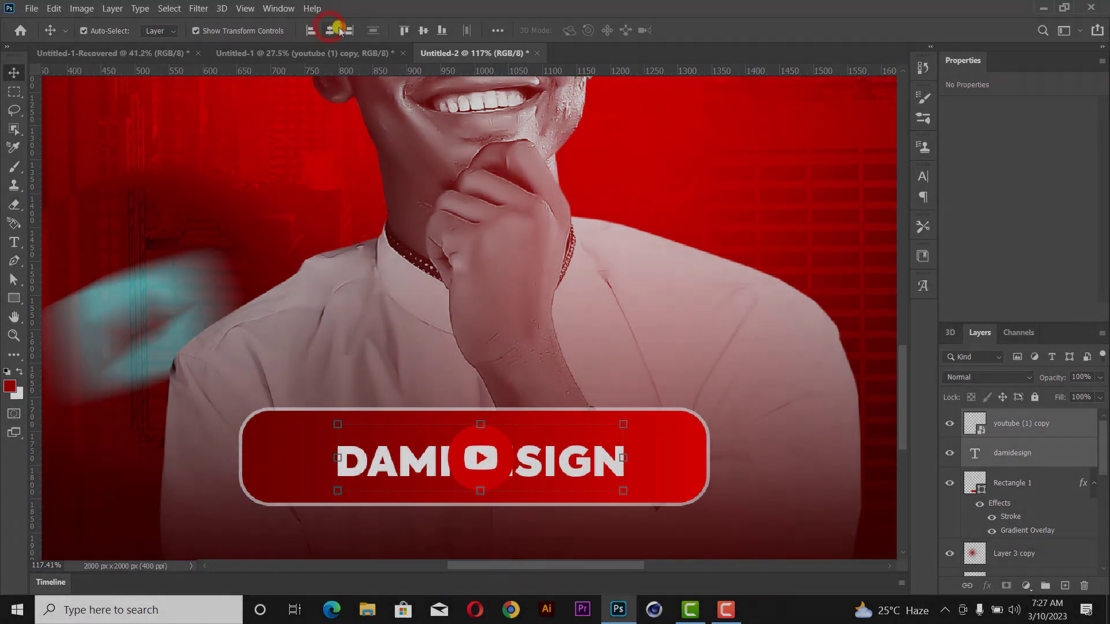
pyautogui.hotkey('ctrl', 'z')
pyautogui.click(423, 30)
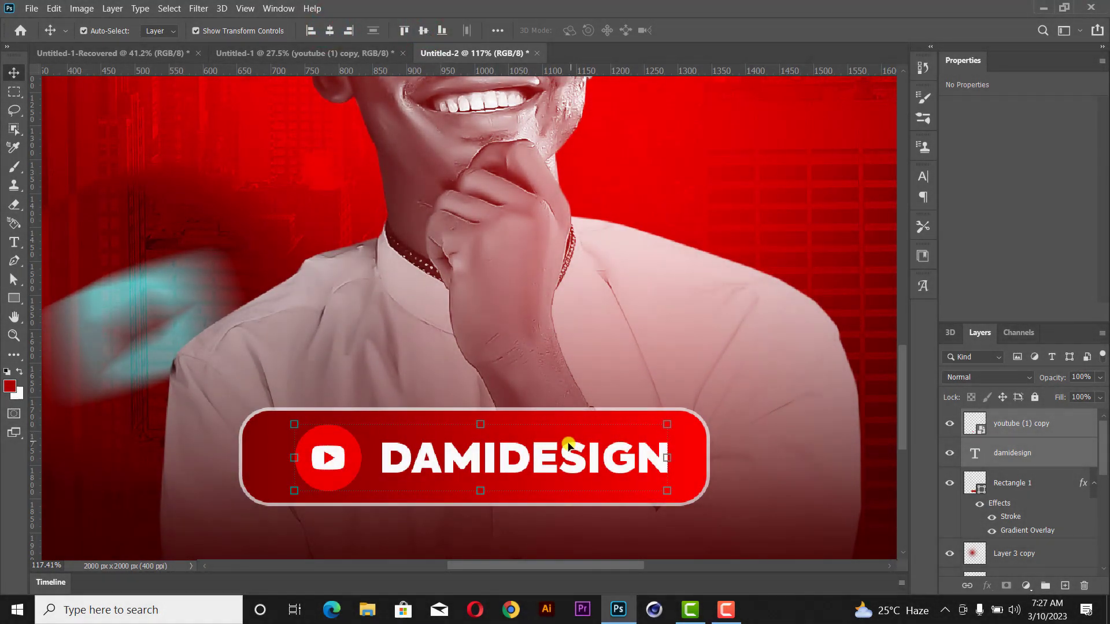
pyautogui.press('Left')
pyautogui.press('Left')
pyautogui.press('Left')
pyautogui.press('Left')
pyautogui.press('Left')
pyautogui.press('Left')
pyautogui.press('Left')
pyautogui.press('Left')
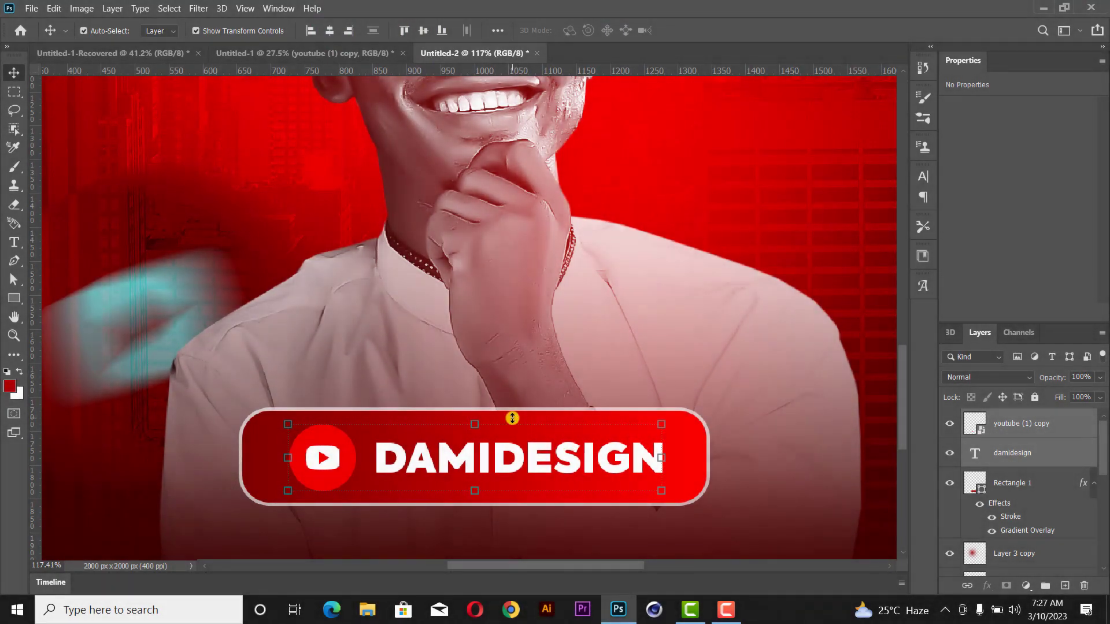
pyautogui.press('Left')
pyautogui.press('Left')
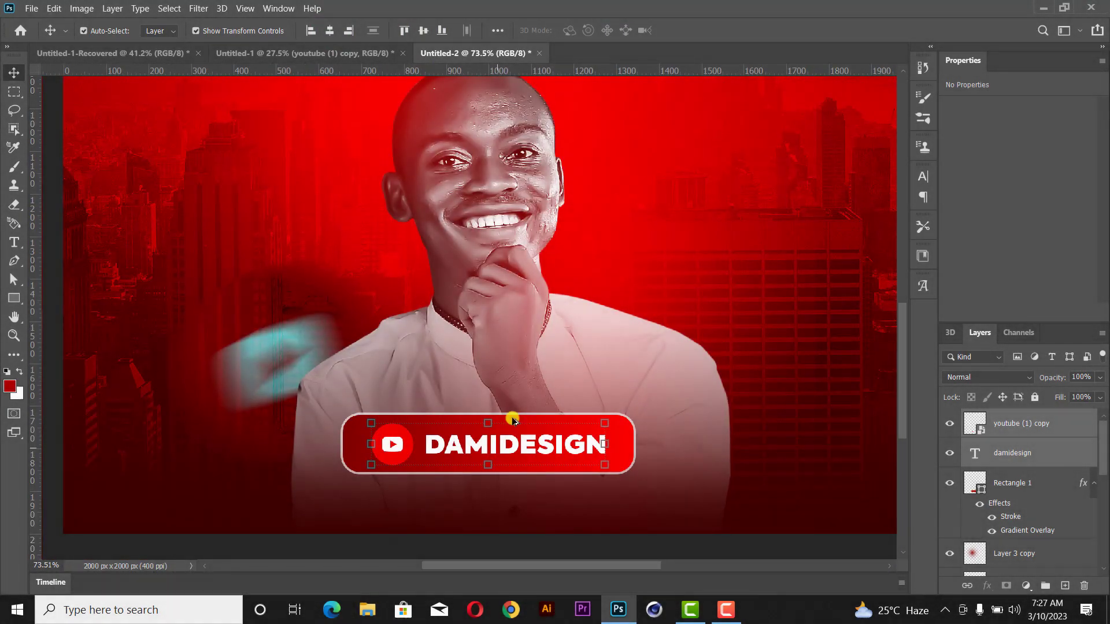
# - Scale Rectangle 1, the YouTube icon and DAMIDESIGN text together to 86%, about 589 x 116 px
pyautogui.scroll(-1, 557, 437)
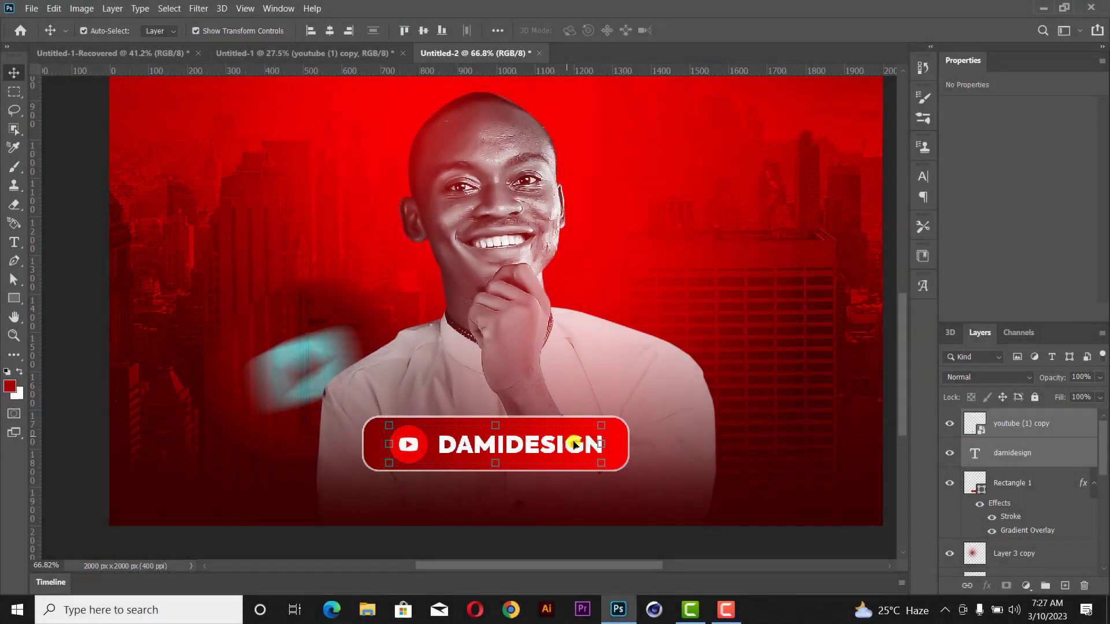
pyautogui.keyDown('shift'); pyautogui.click(623, 444); pyautogui.keyUp('shift')
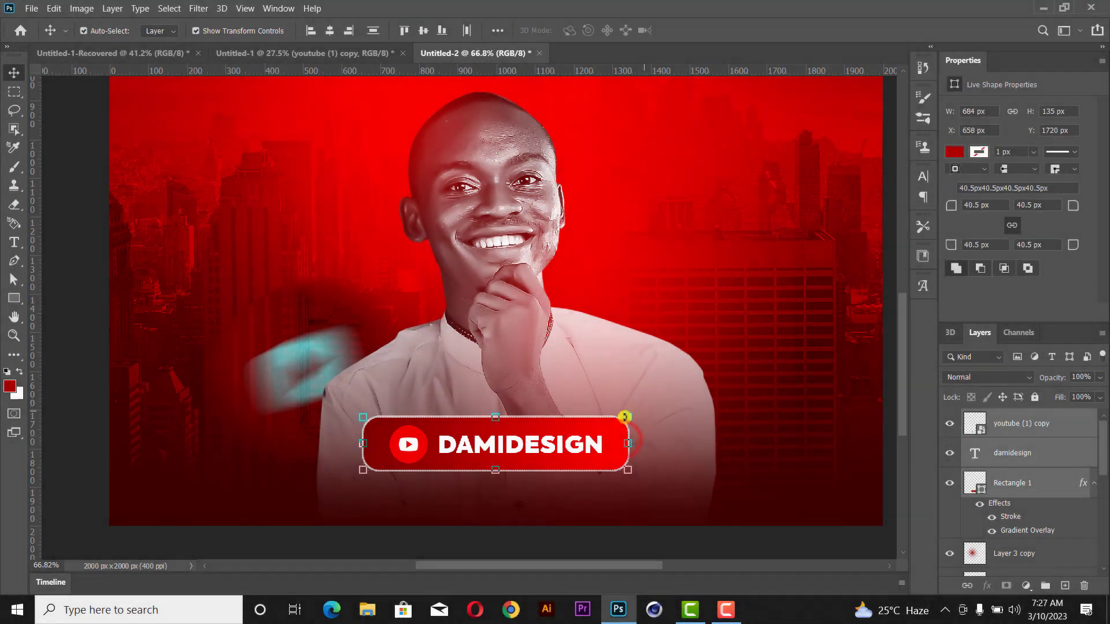
pyautogui.hotkey('ctrl', 't')
pyautogui.moveTo(630, 416)
pyautogui.mouseDown()
pyautogui.moveTo(606, 405)
pyautogui.moveTo(610, 417)
pyautogui.mouseUp()
pyautogui.click(714, 33)
pyautogui.press('z')
pyautogui.rightClick(679, 269)
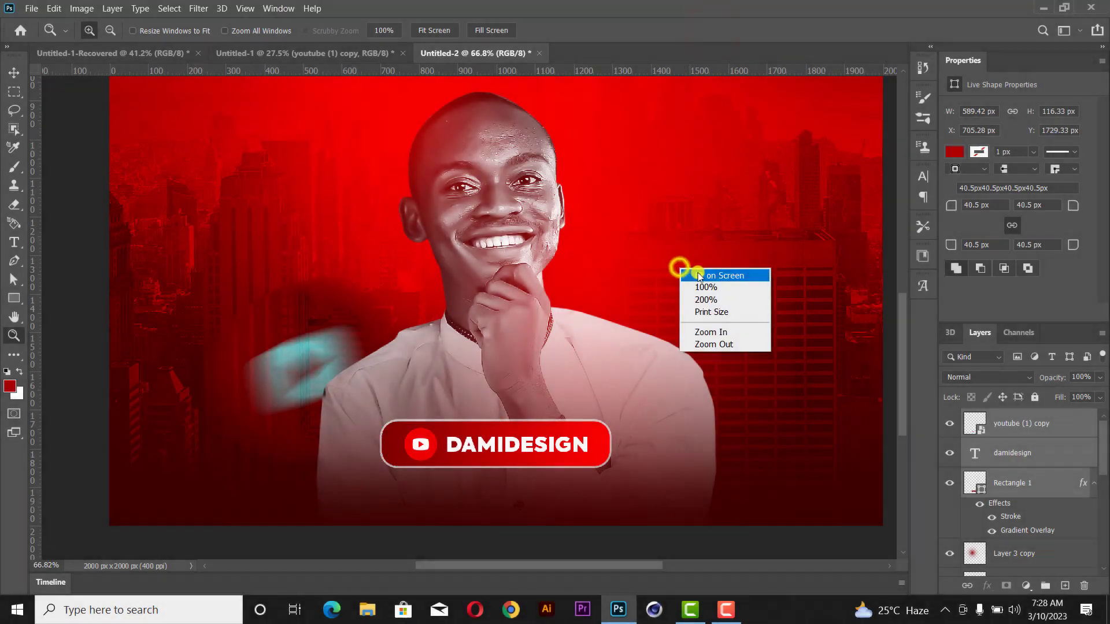
pyautogui.click(691, 273)
pyautogui.click(12, 73)
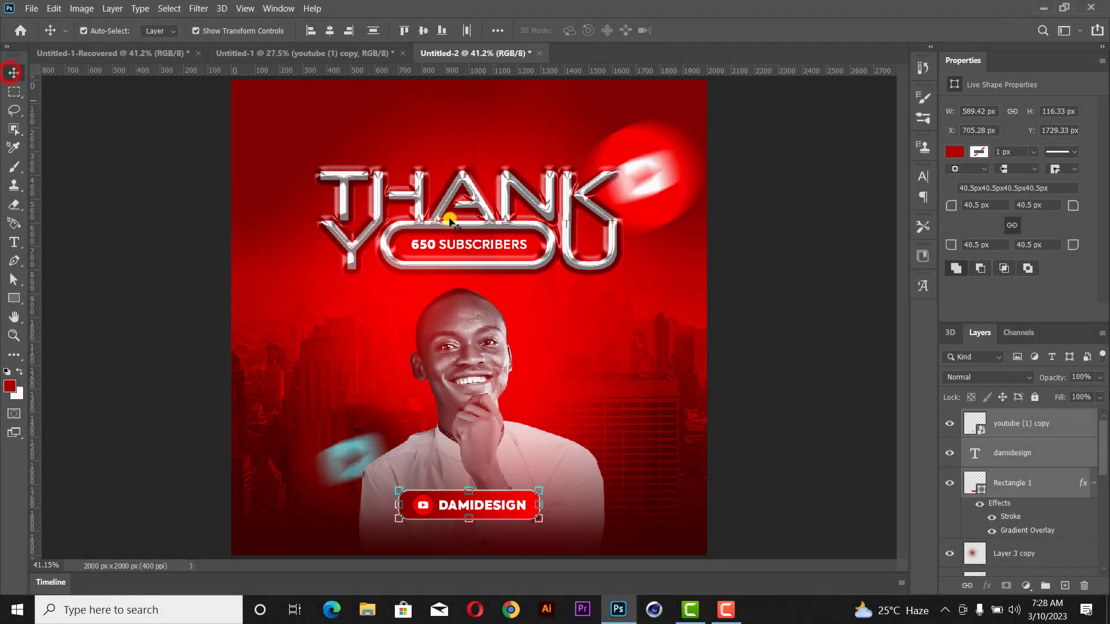